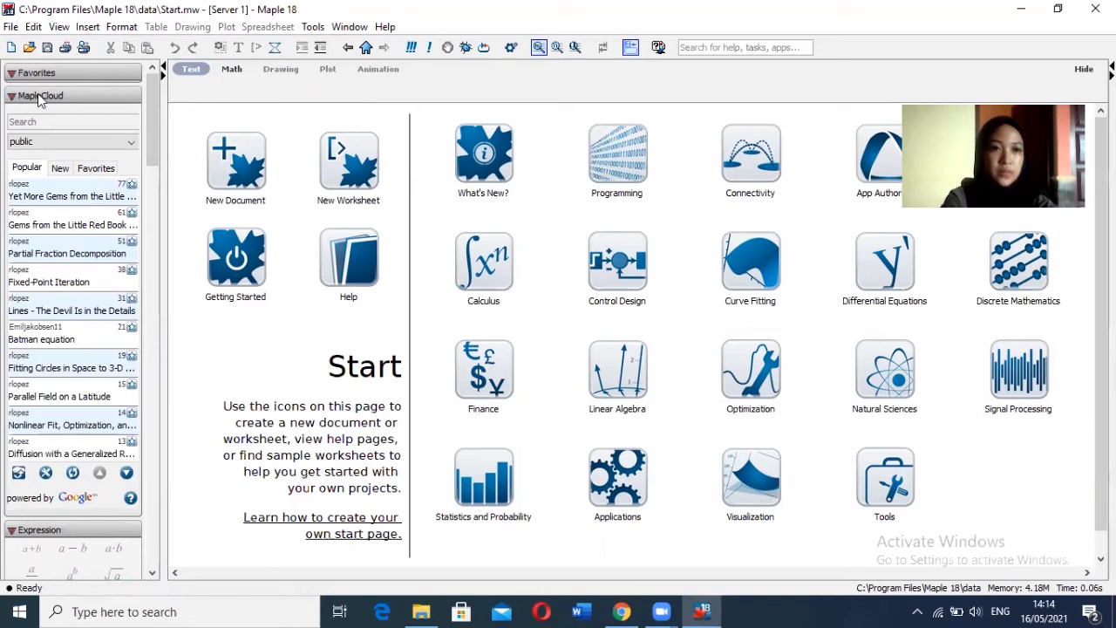
- Create a new document and evaluate the fraction with numerator 2^30·√3 and denominator 3^20 in it
drag(153, 120, 157, 73)
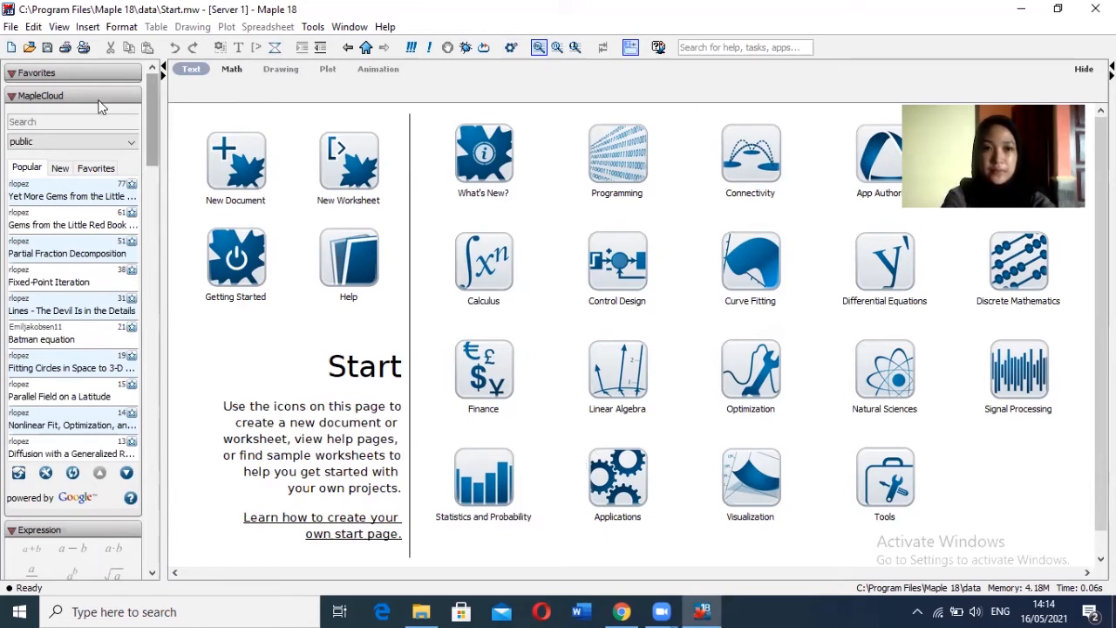
click(235, 163)
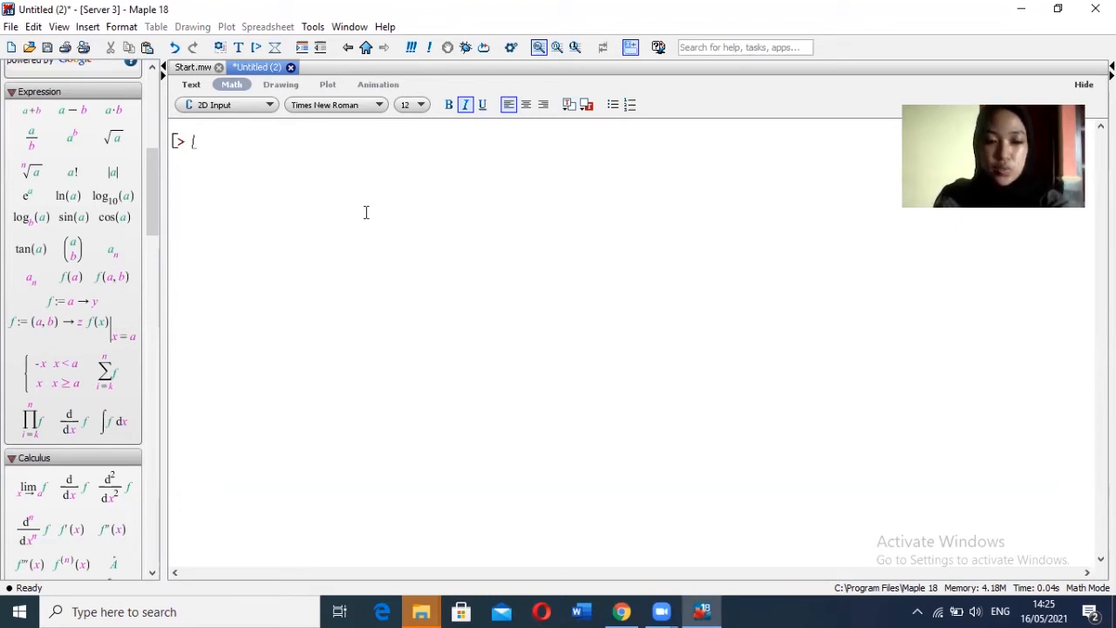
text(2^30)
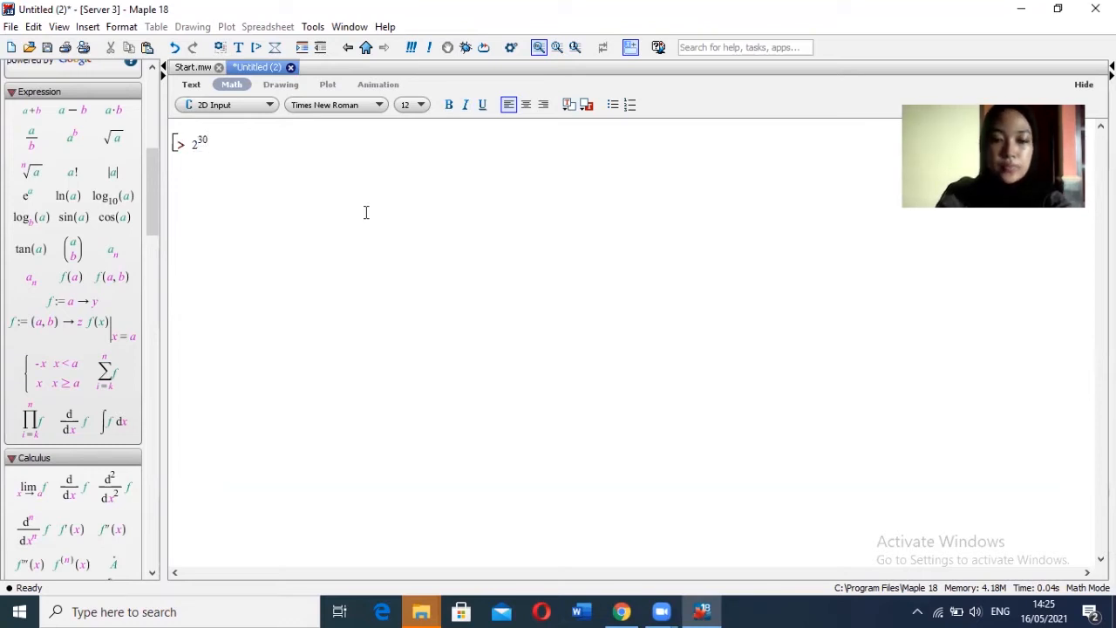
key(Right)
text(/)
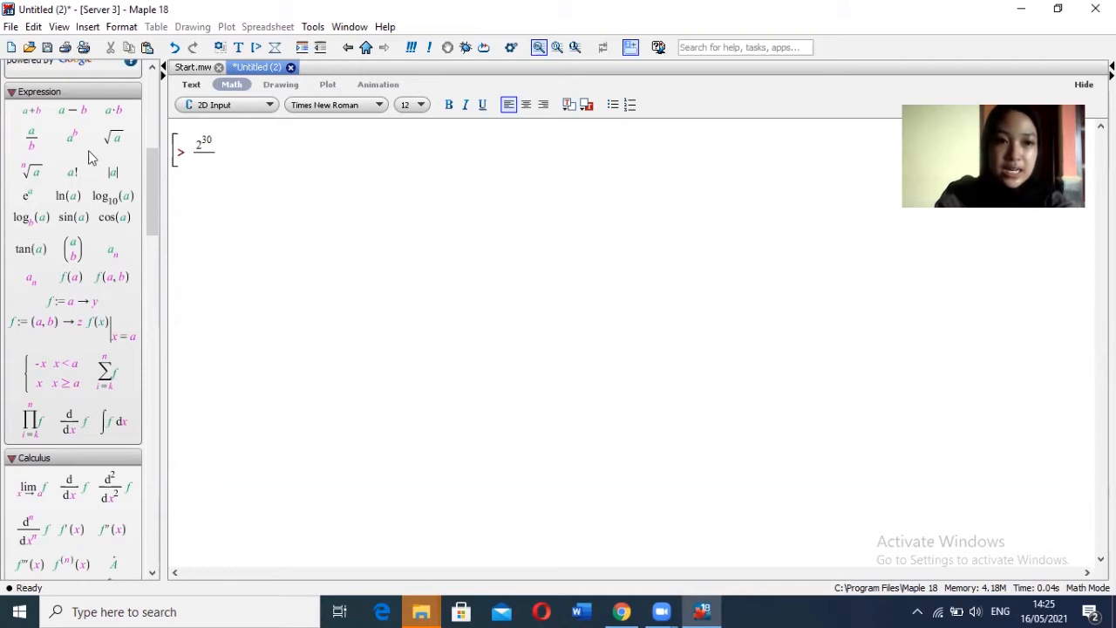
click(124, 140)
text(3)
key(Down)
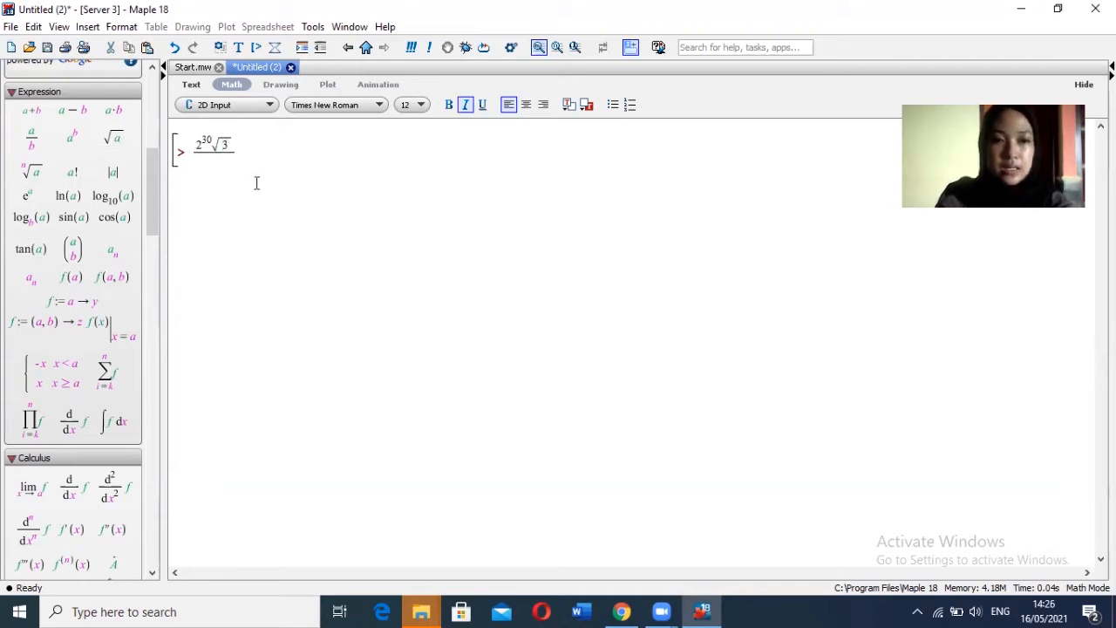
text(3)
text(^20)
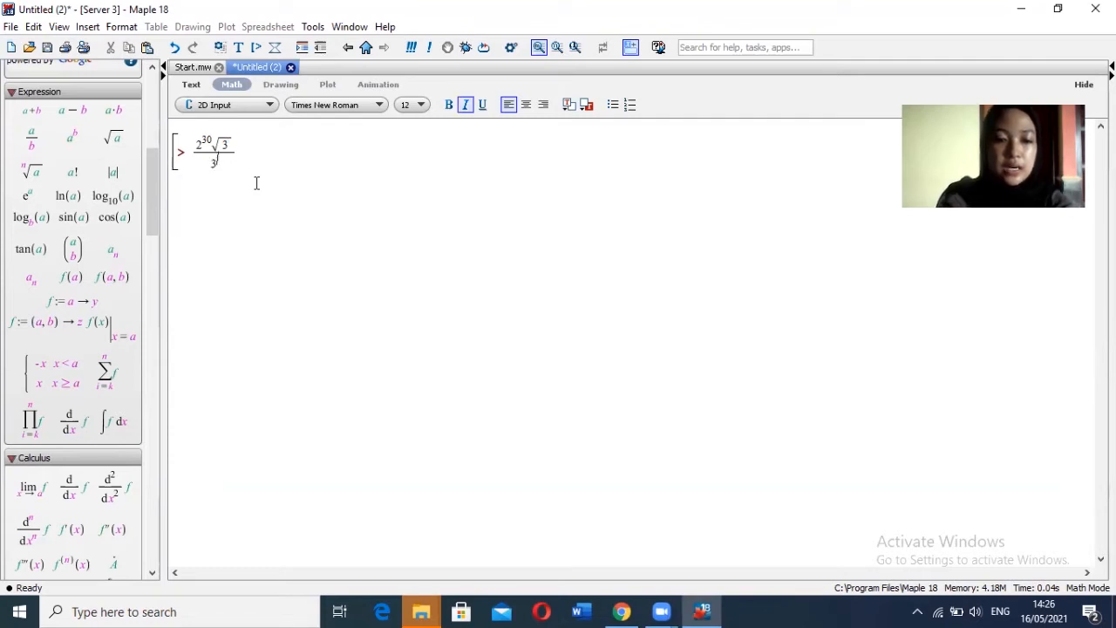
key(Return)
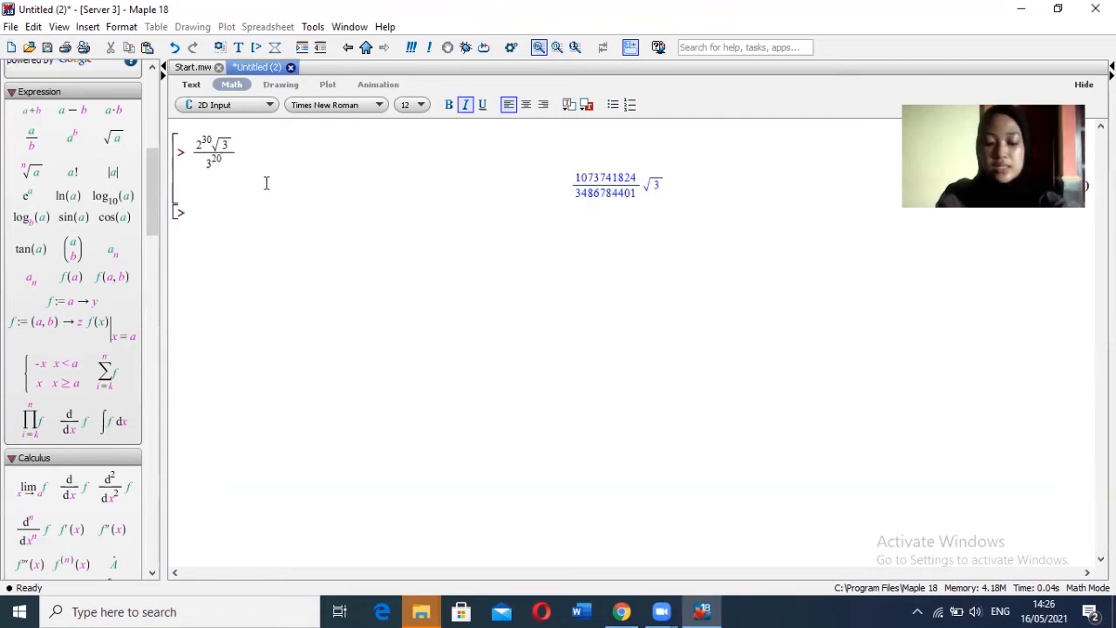
- Copy the exact result into an evalf( ) command on the next line and evaluate it as a decimal
drag(669, 184, 574, 191)
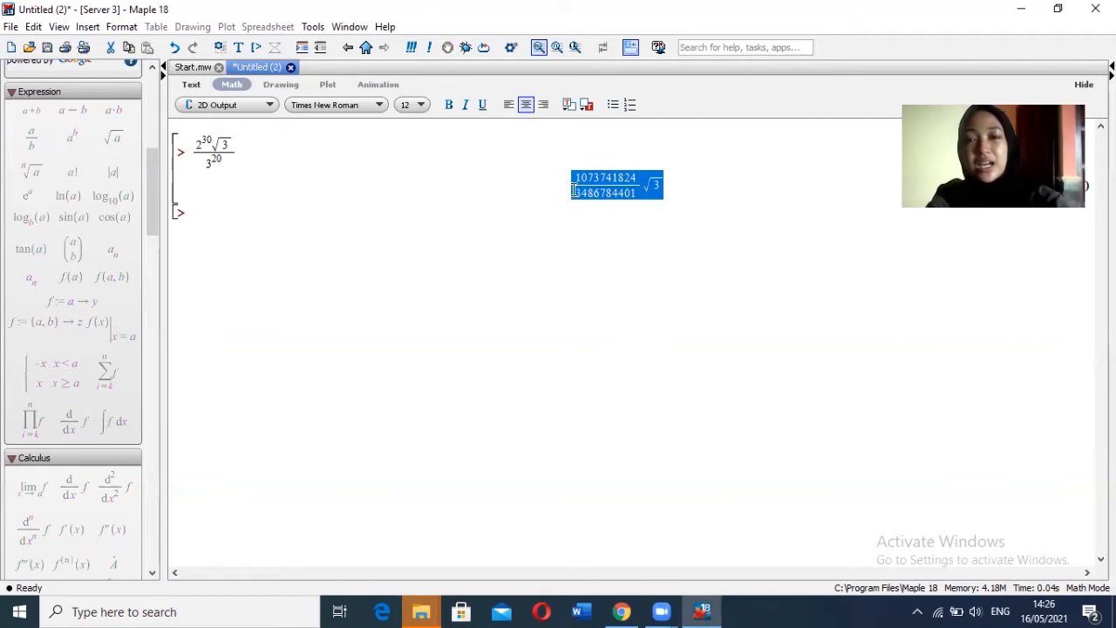
click(424, 223)
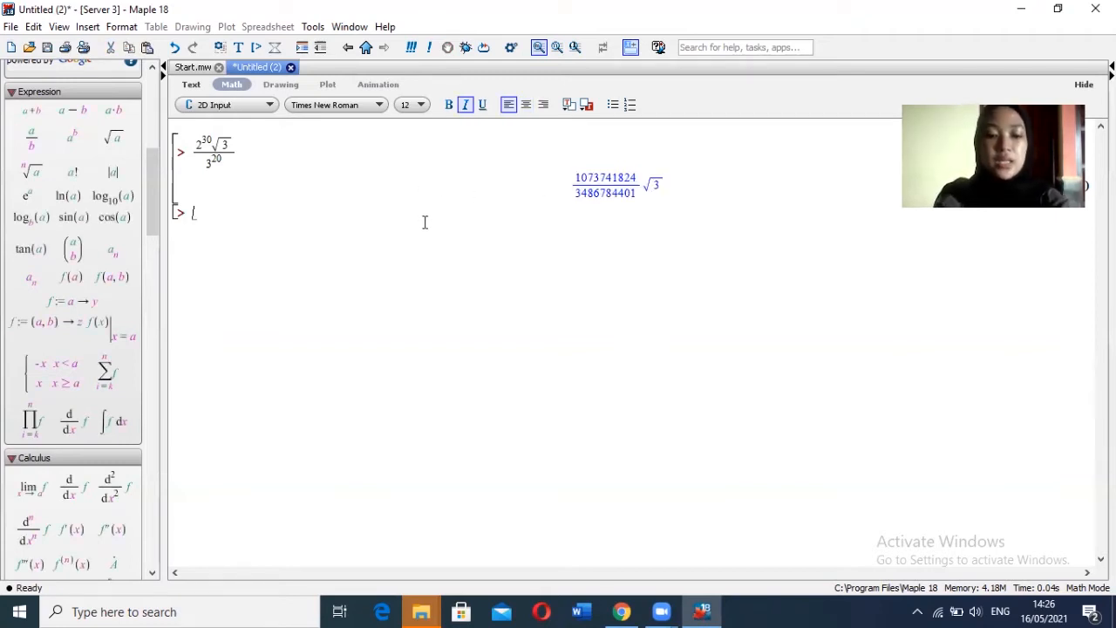
text(eva)
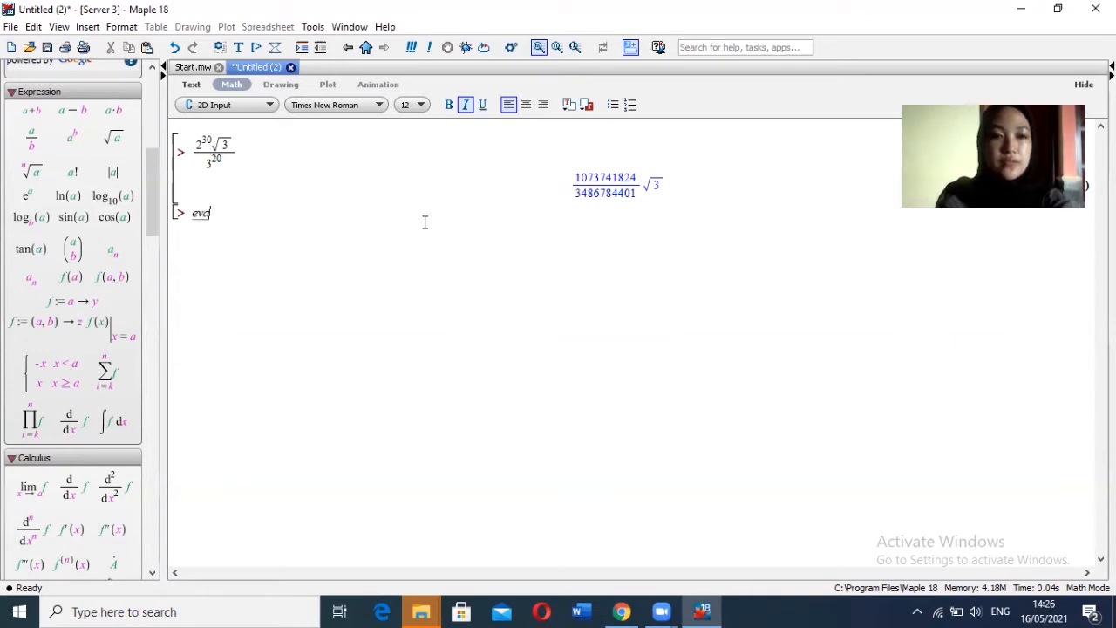
text(lf()
drag(666, 185, 572, 183)
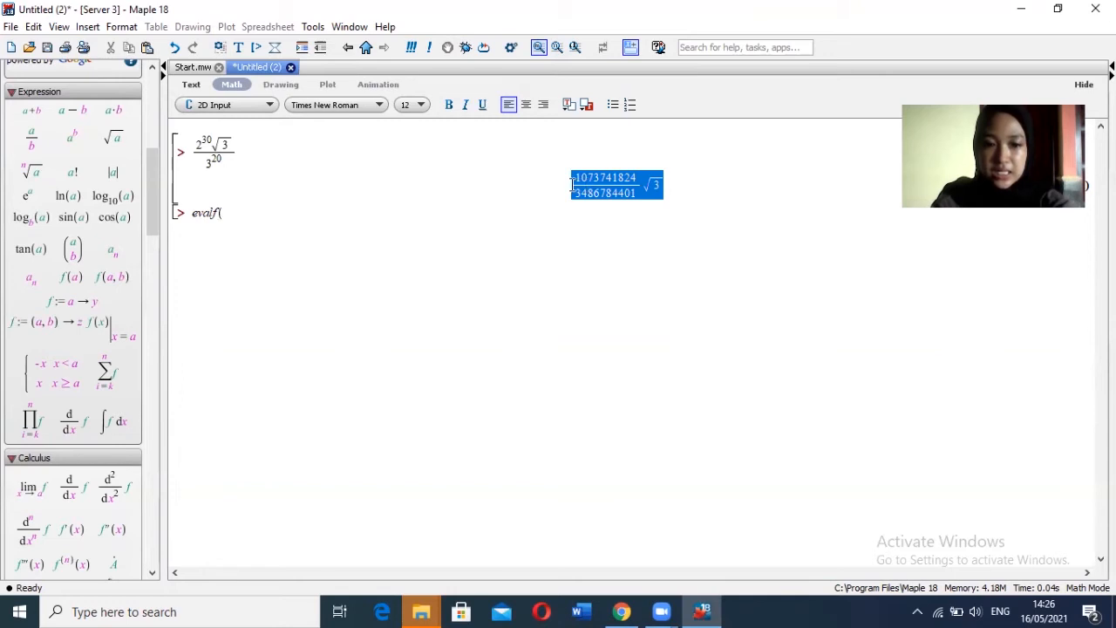
click(351, 213)
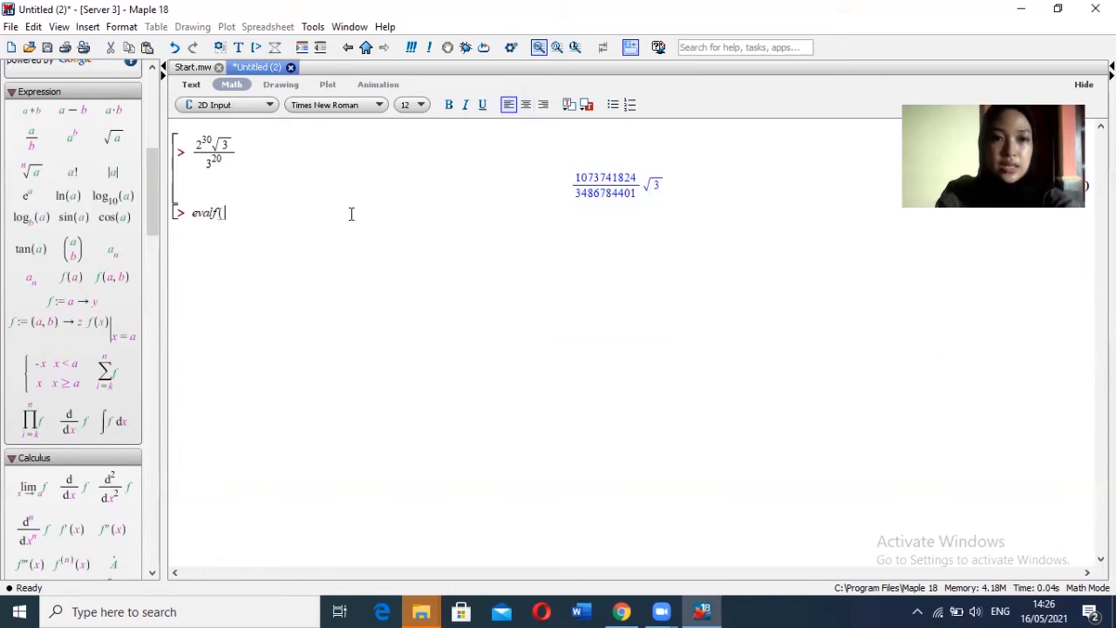
key(ctrl+v)
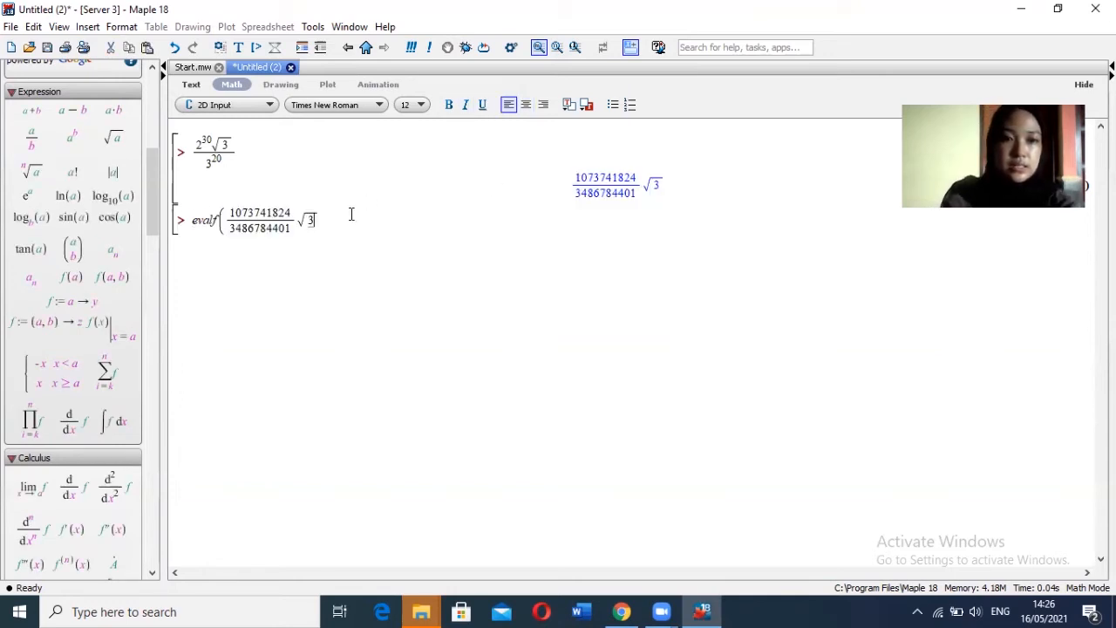
text())
key(Return)
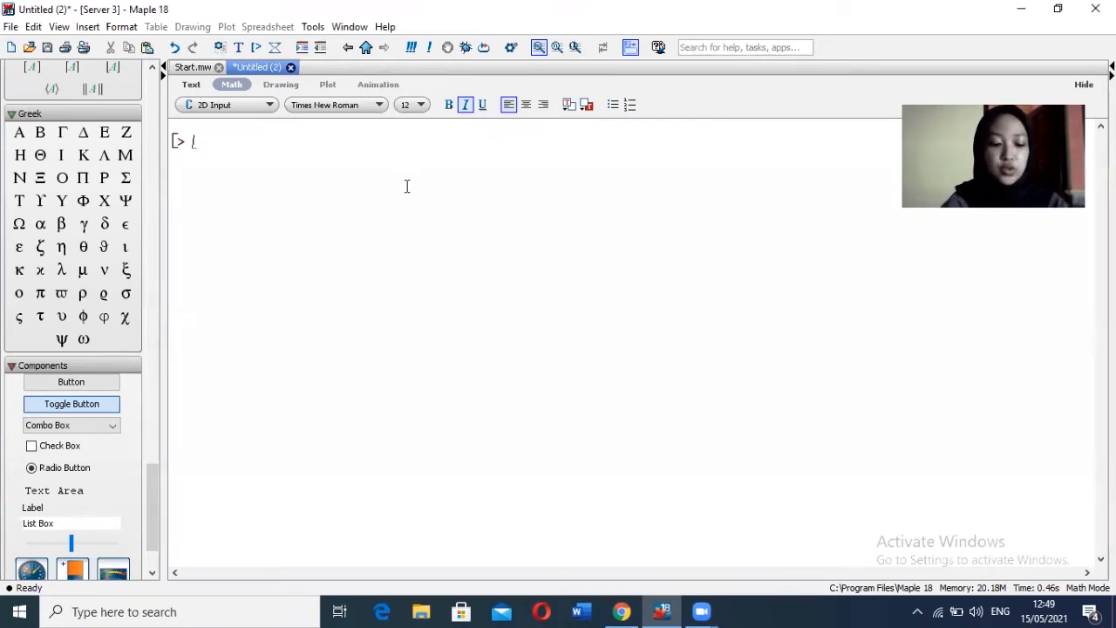
- Enter and execute the command expand(x+y)^5 in the empty document
text(fxp)
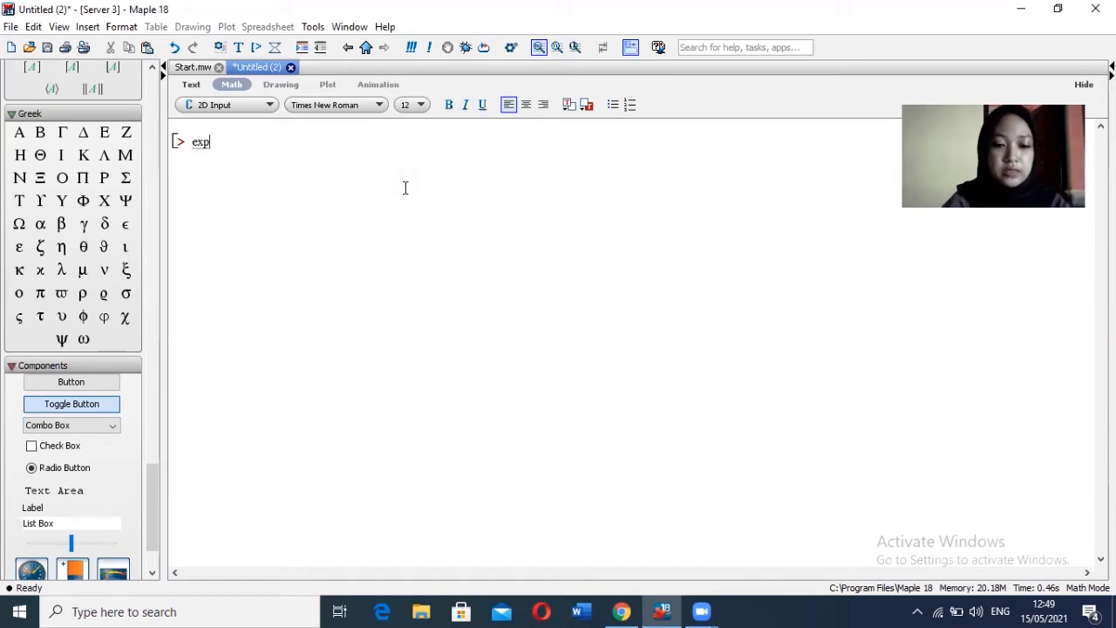
text(and()
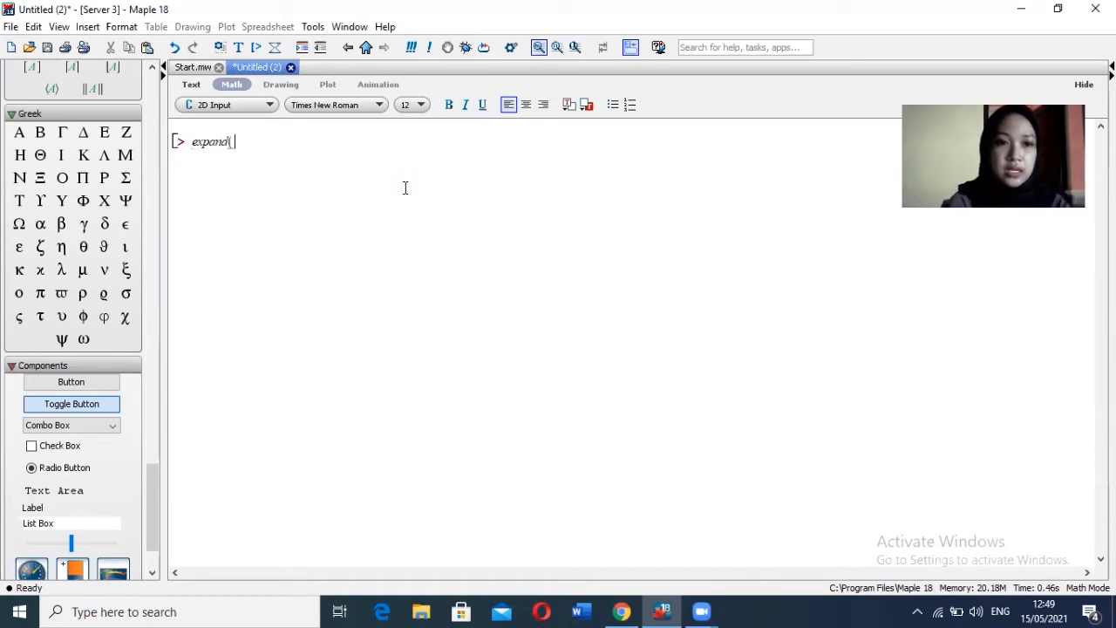
text(x+y))
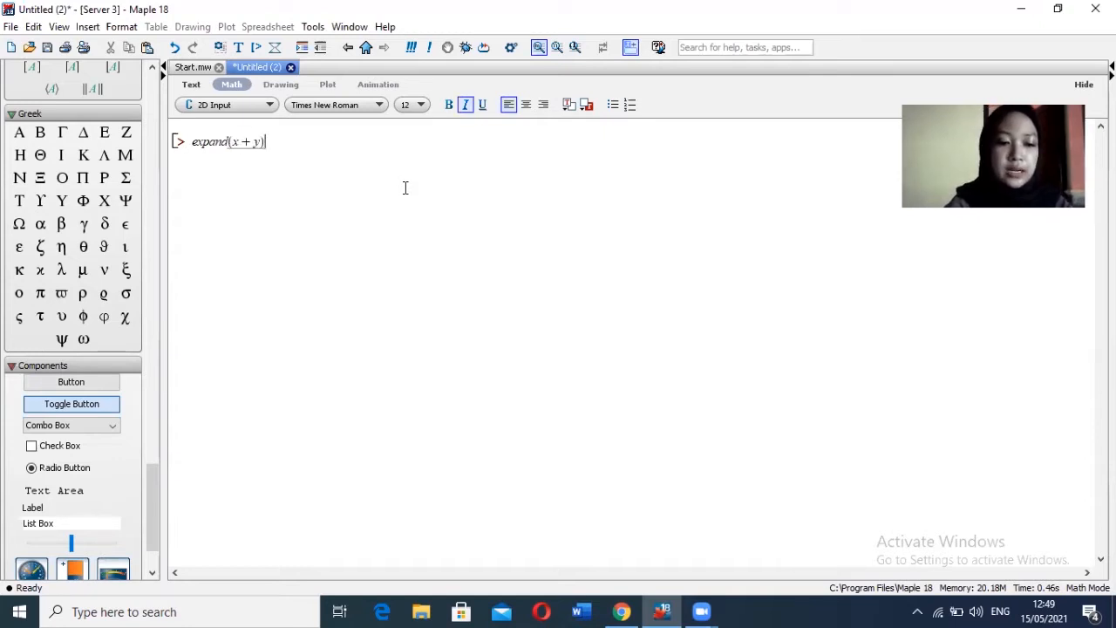
text(^5)
key(Return)
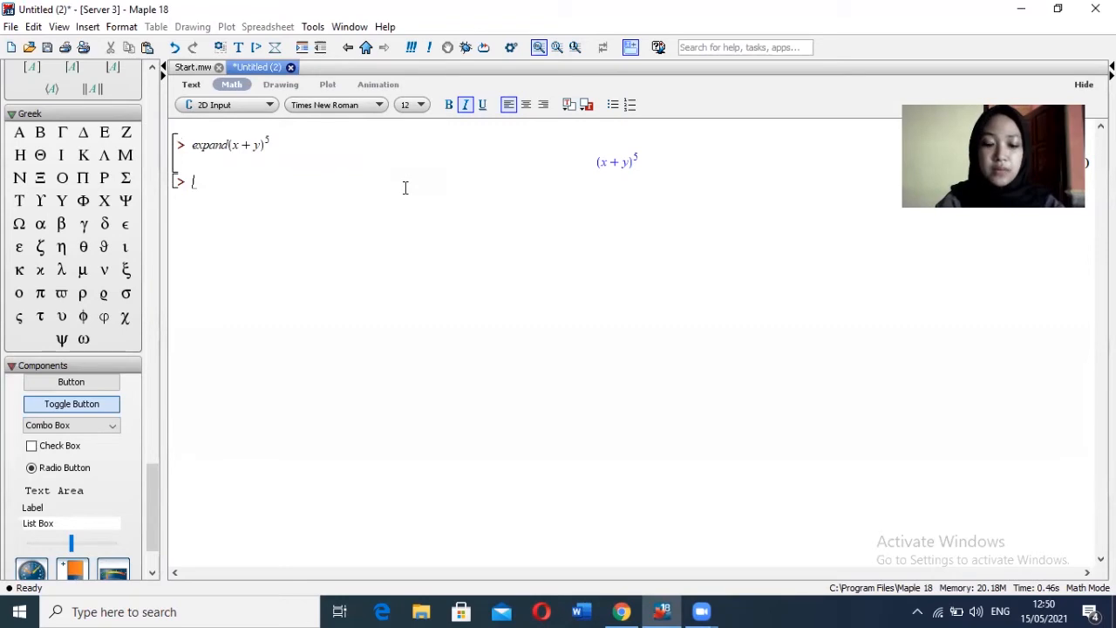
- Enter and execute simplify(153/102) on the next line to reduce the fraction
text(simplify()
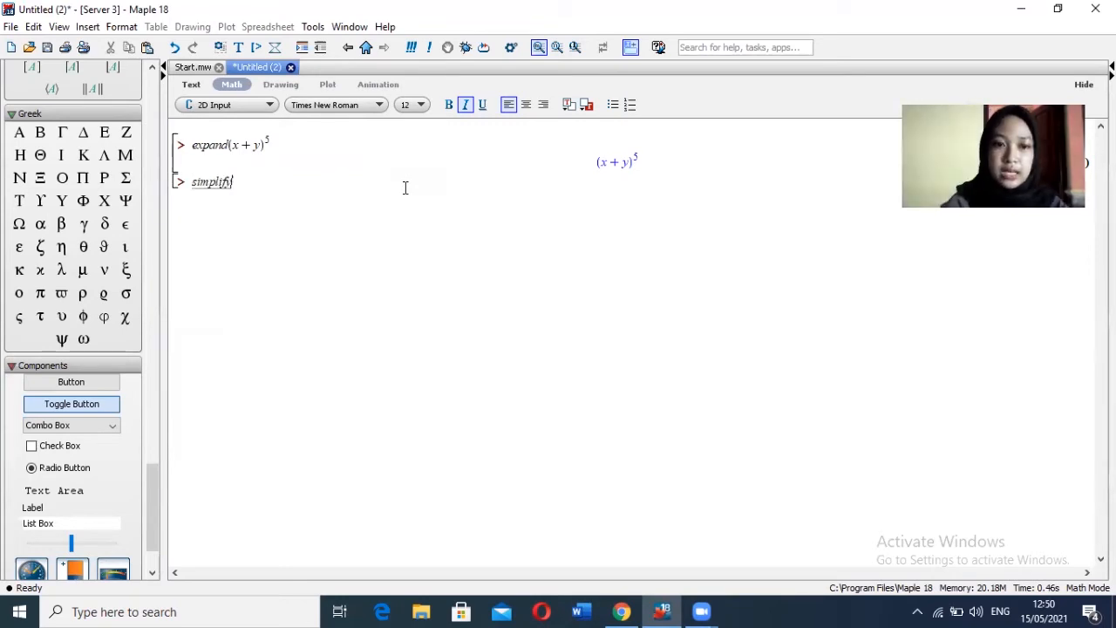
text(153)
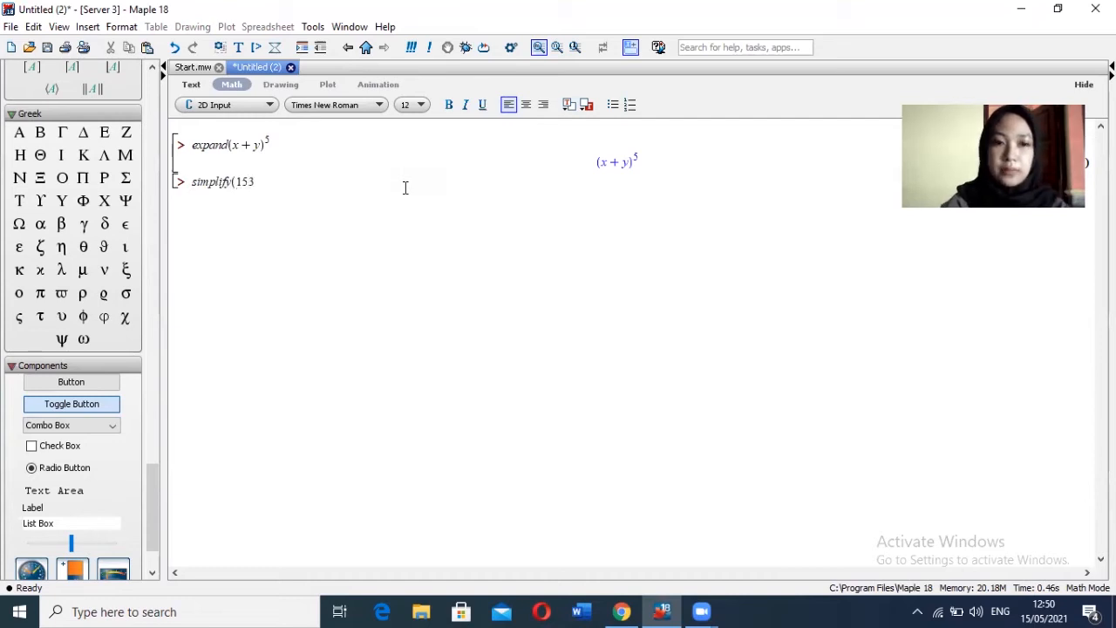
text(/102)
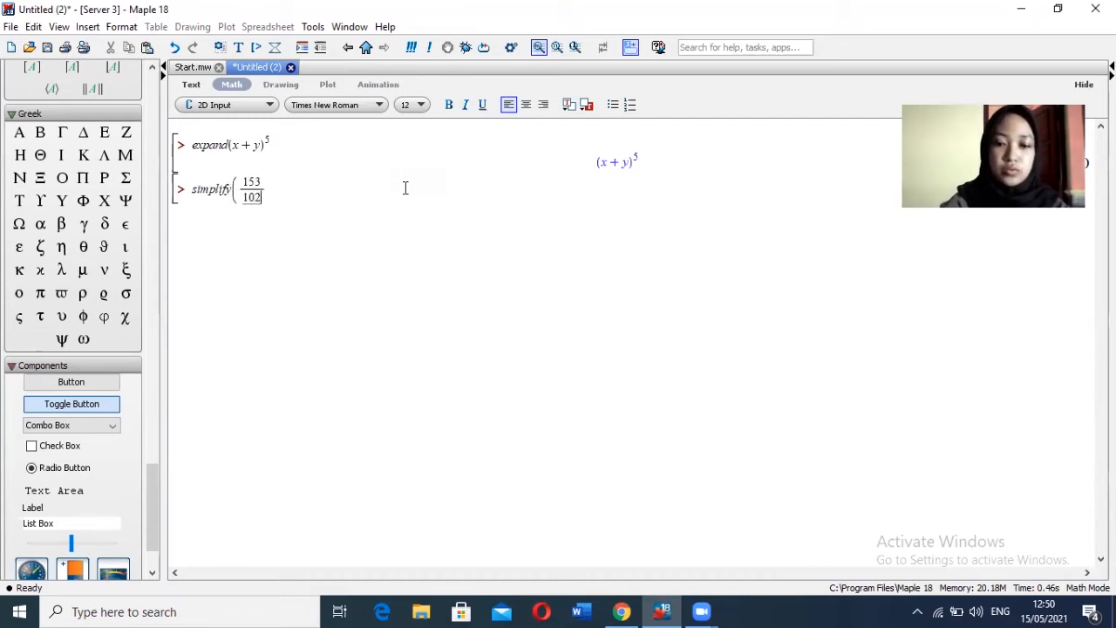
key(Right)
key(Return)
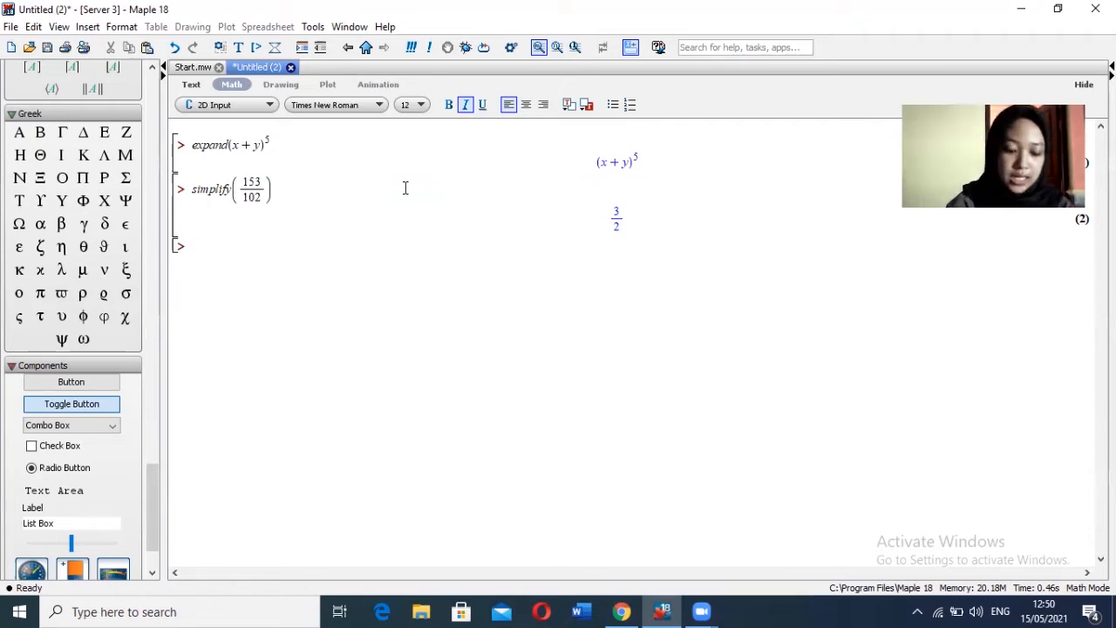
- Begin an eval( command on the next line with the fraction 1/(σ sqrt(π)) as its first factor
text(e)
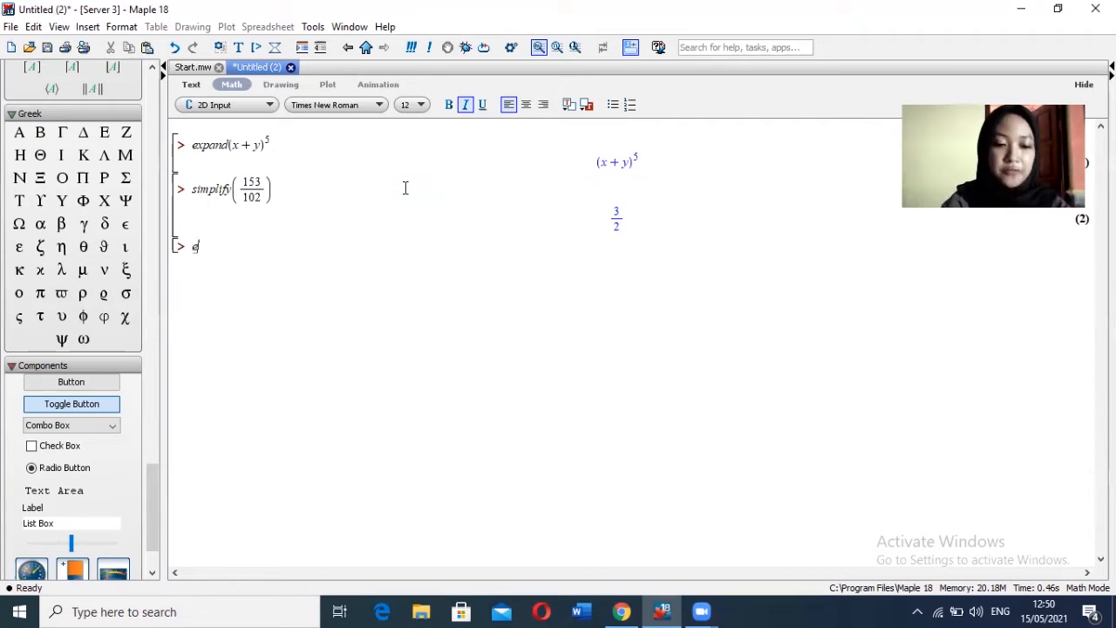
text(val()
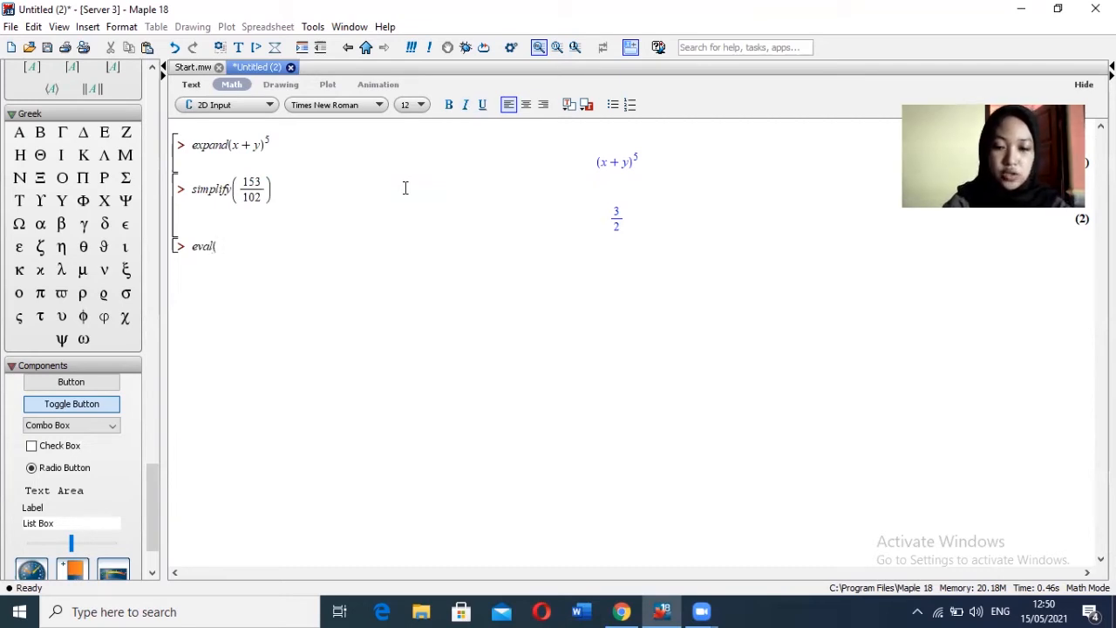
text(1/)
click(126, 294)
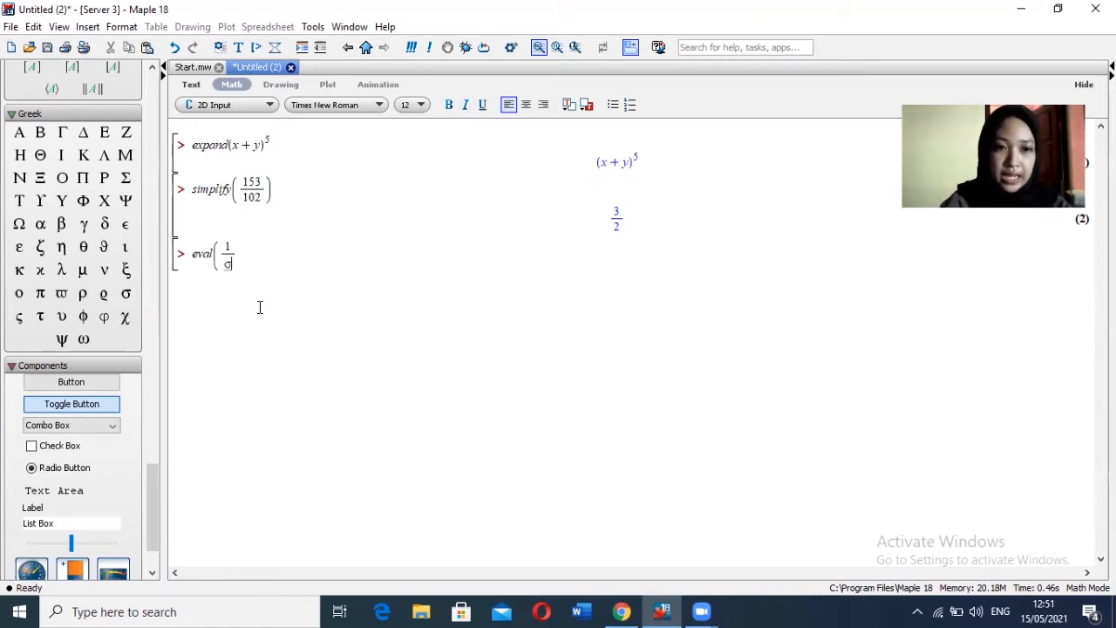
text(sq)
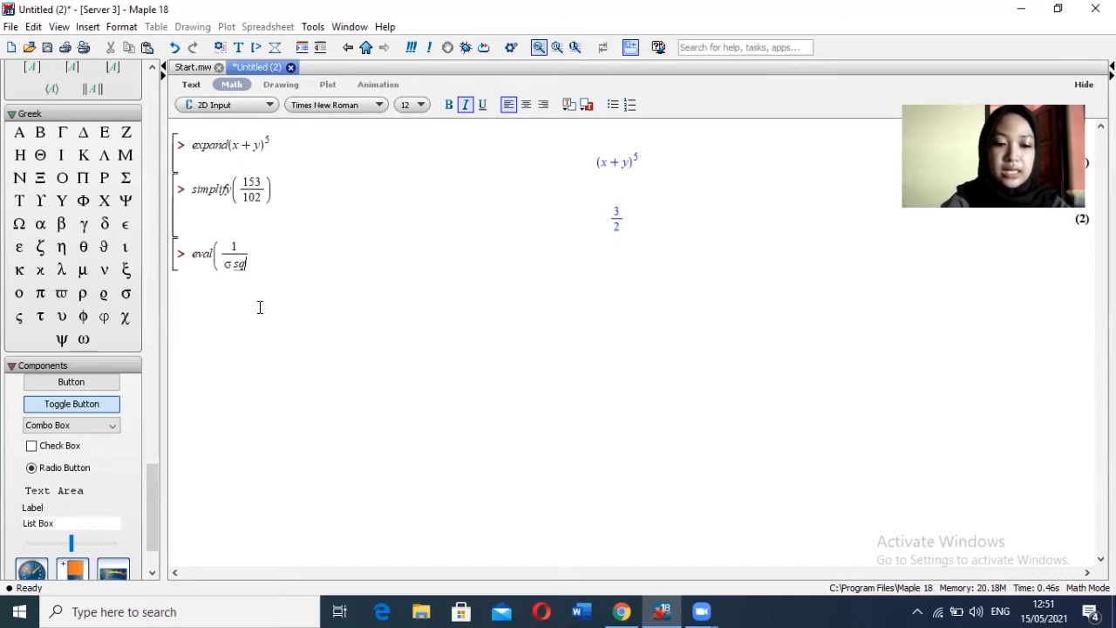
text(rt()
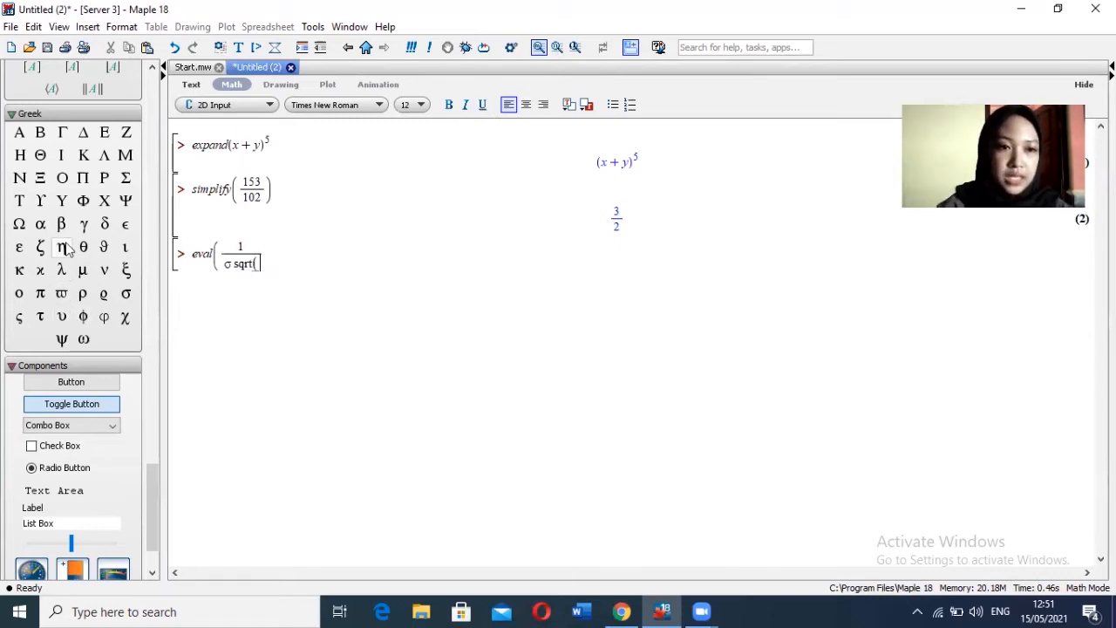
click(40, 293)
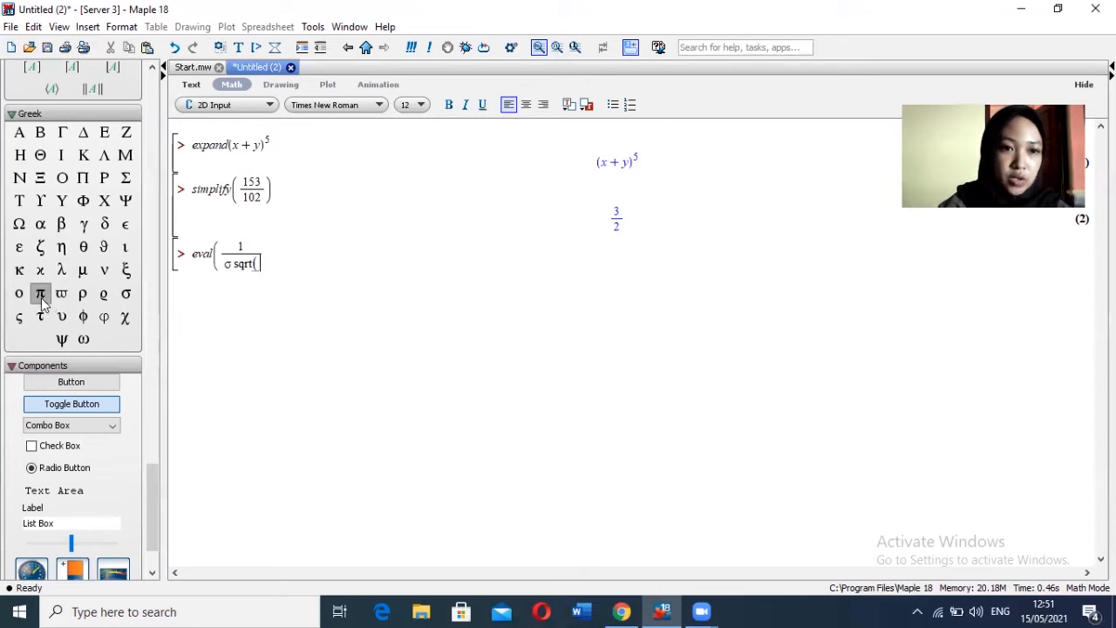
text())
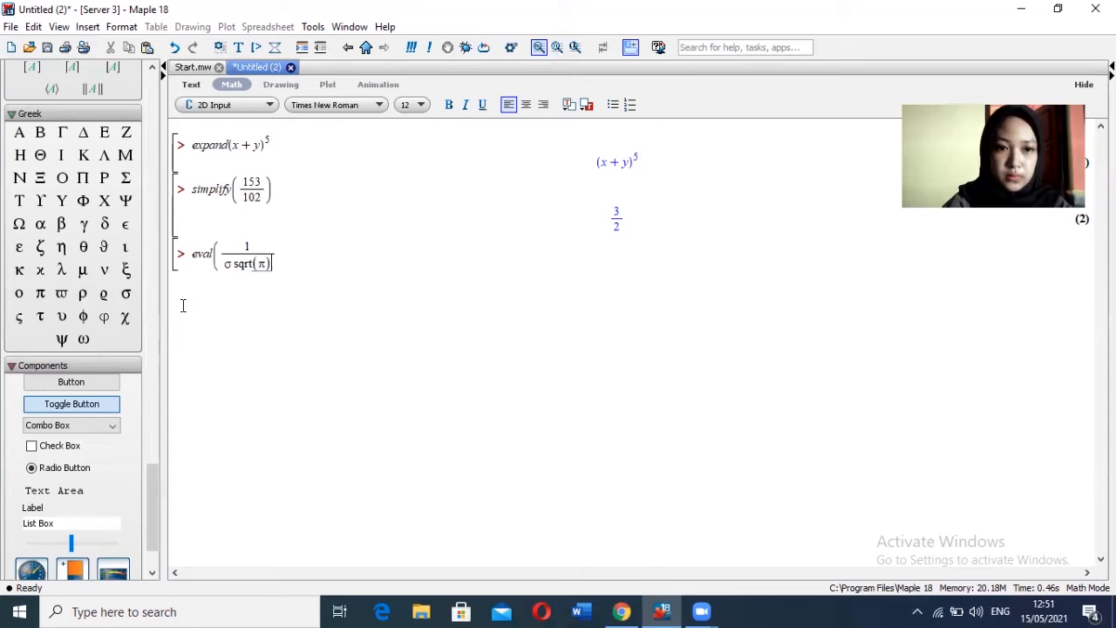
key(Right)
- Append the factor e to the fraction in the eval command, raised to a negative fraction with numerator (x − μ)^2
text(e)
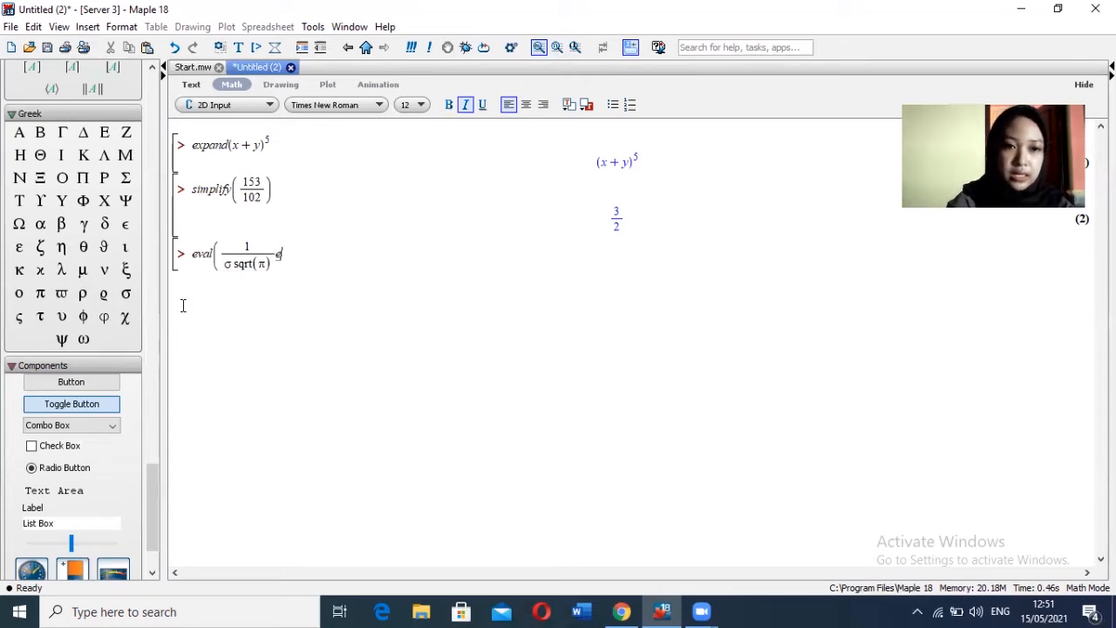
text(^()
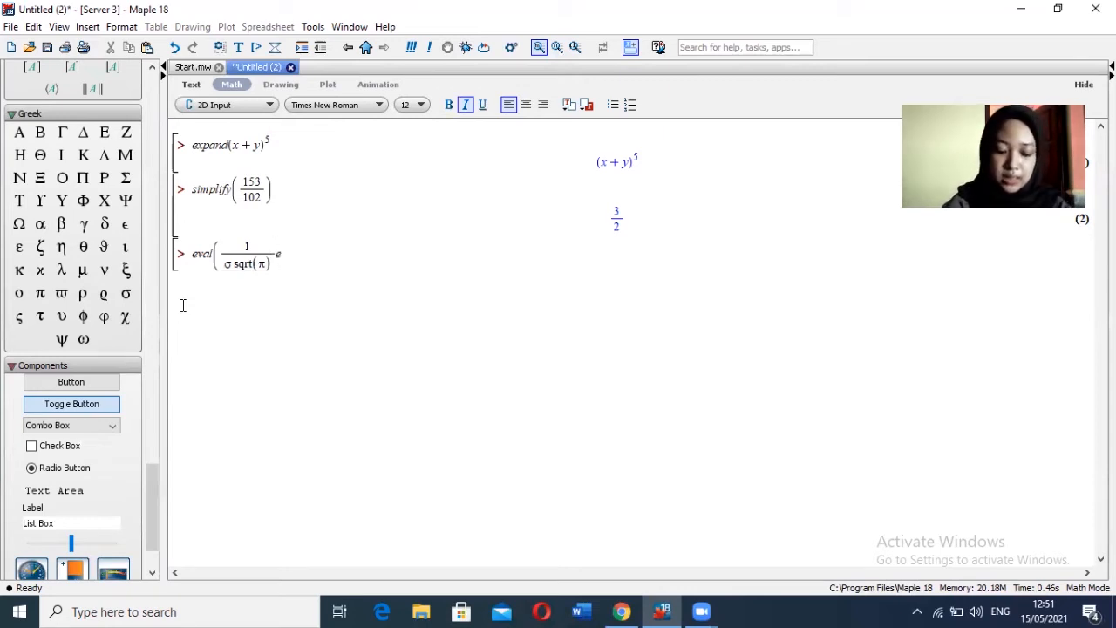
text(-)
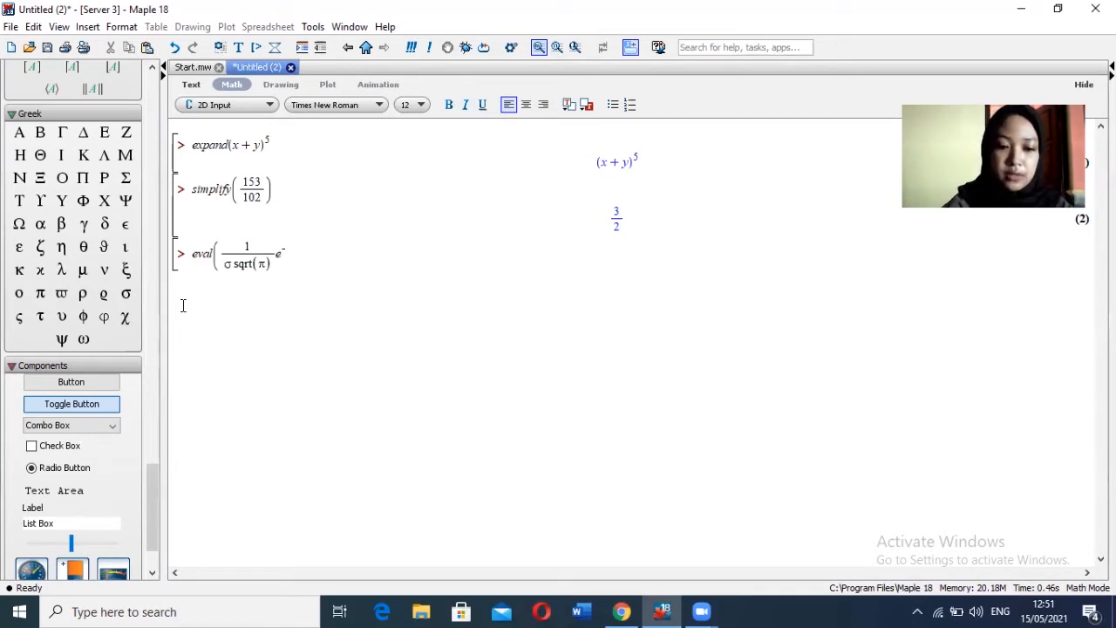
text(x)
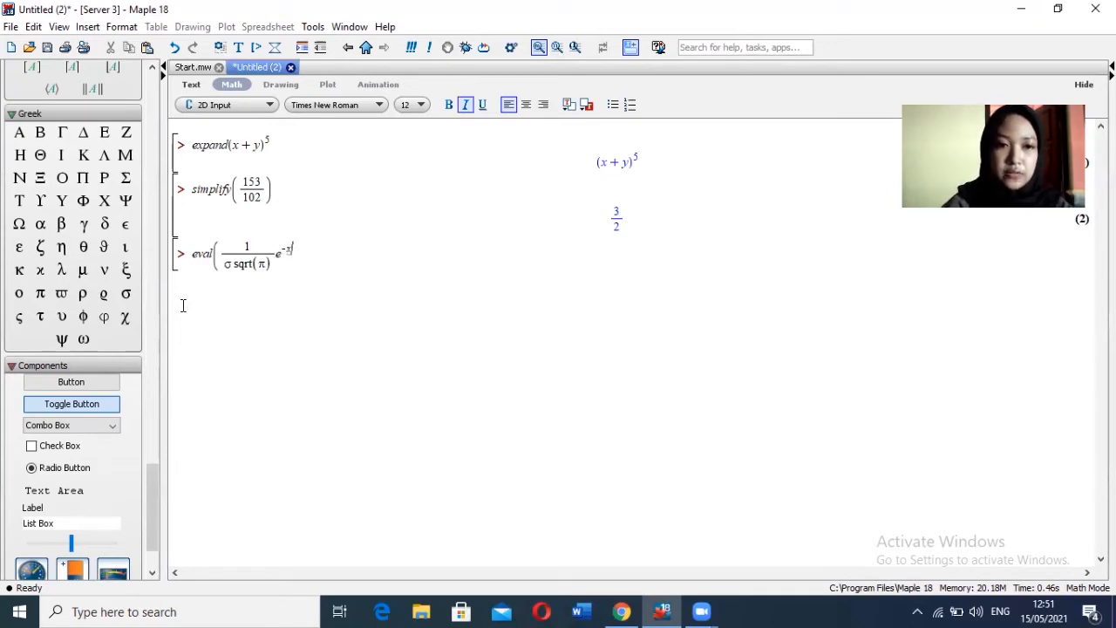
text(/)
key(Up)
key(Left)
text(()
key(Right)
text(-)
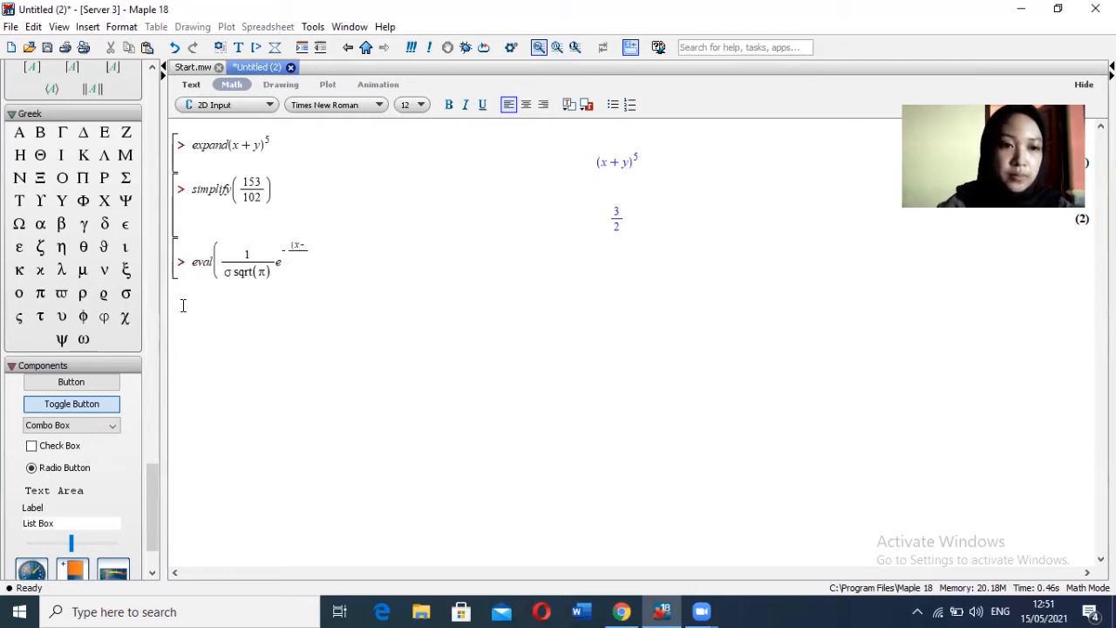
click(83, 270)
text()^)
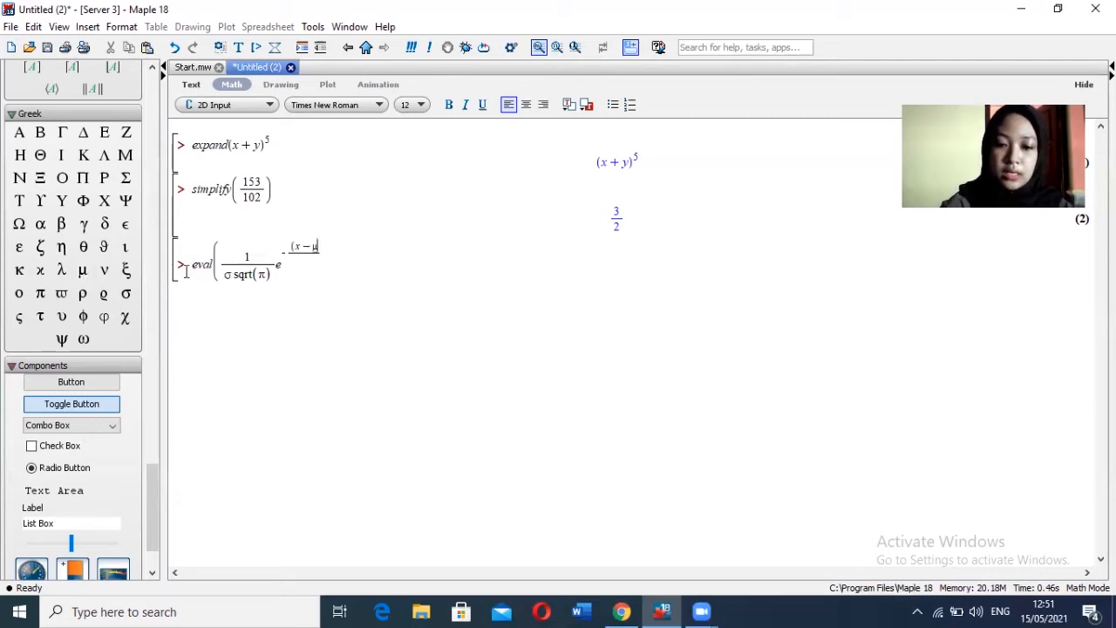
text(2)
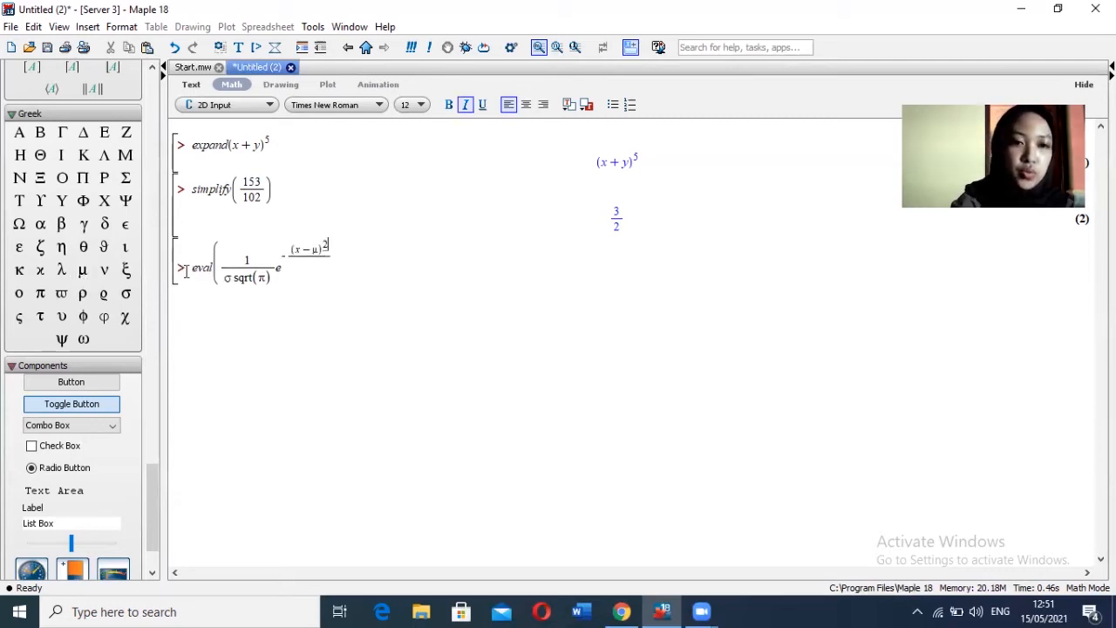
- Enter 2σ^2 as the denominator of the exponent's fraction
key(Right)
text(/)
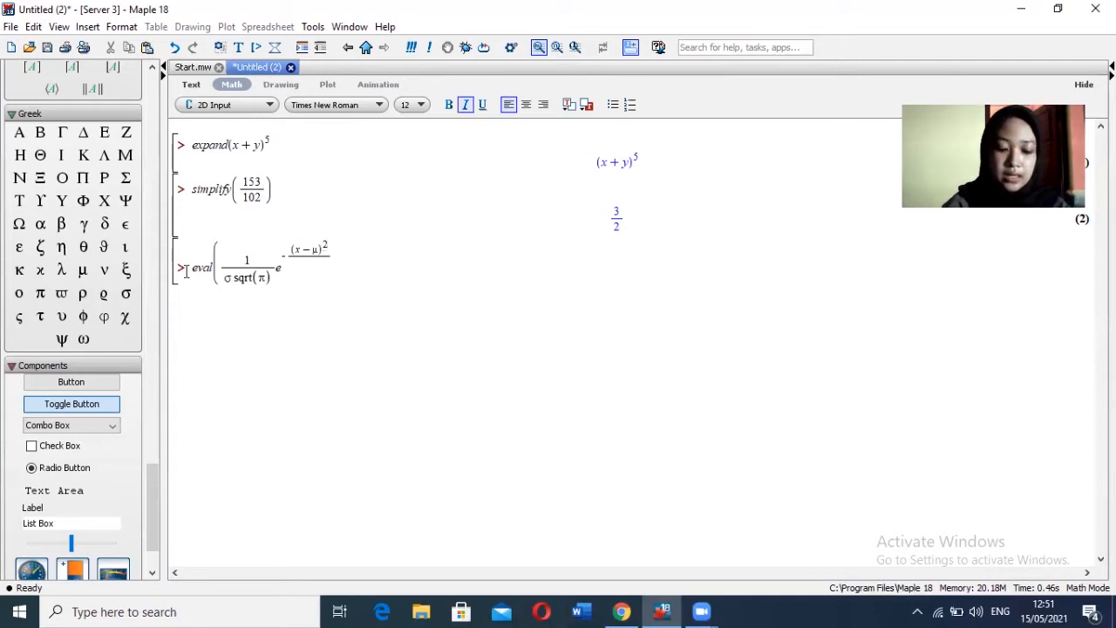
text(2)
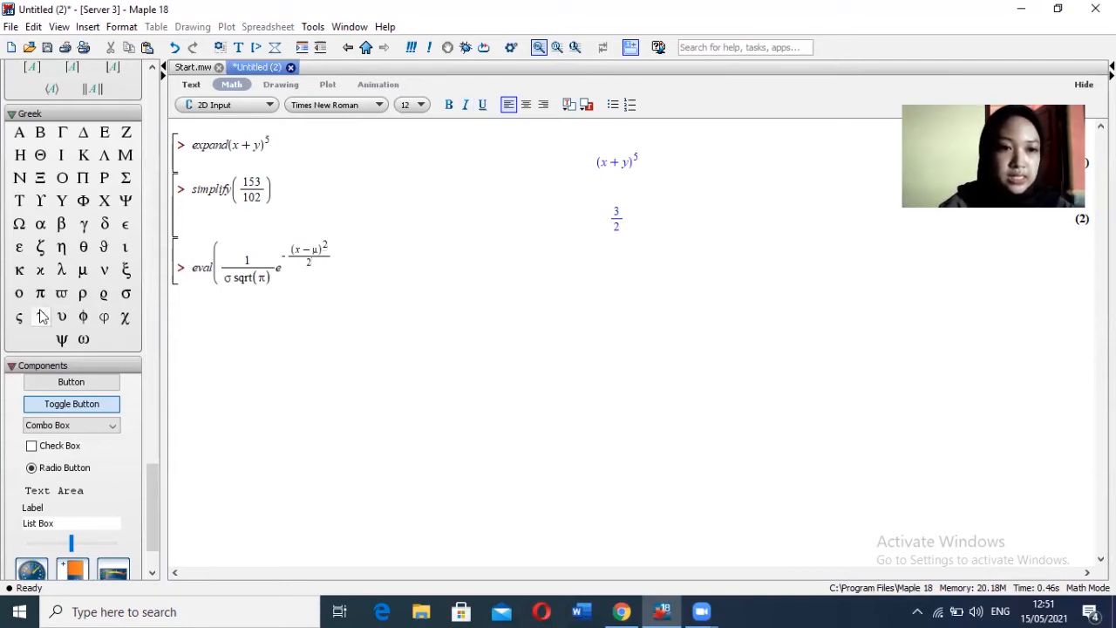
click(126, 293)
text(^)
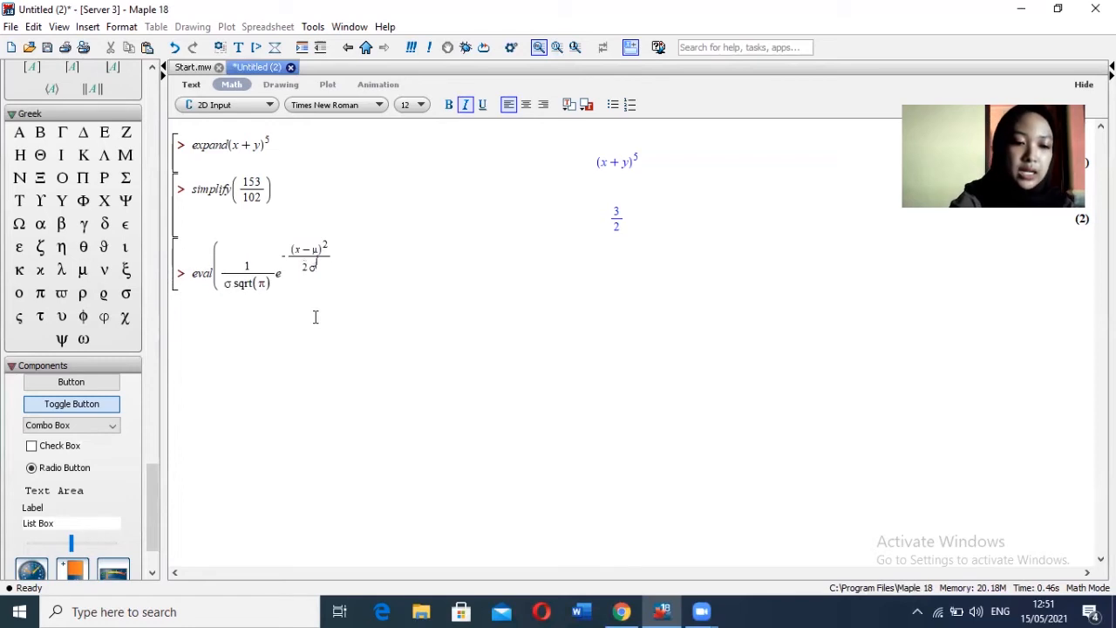
text(2)
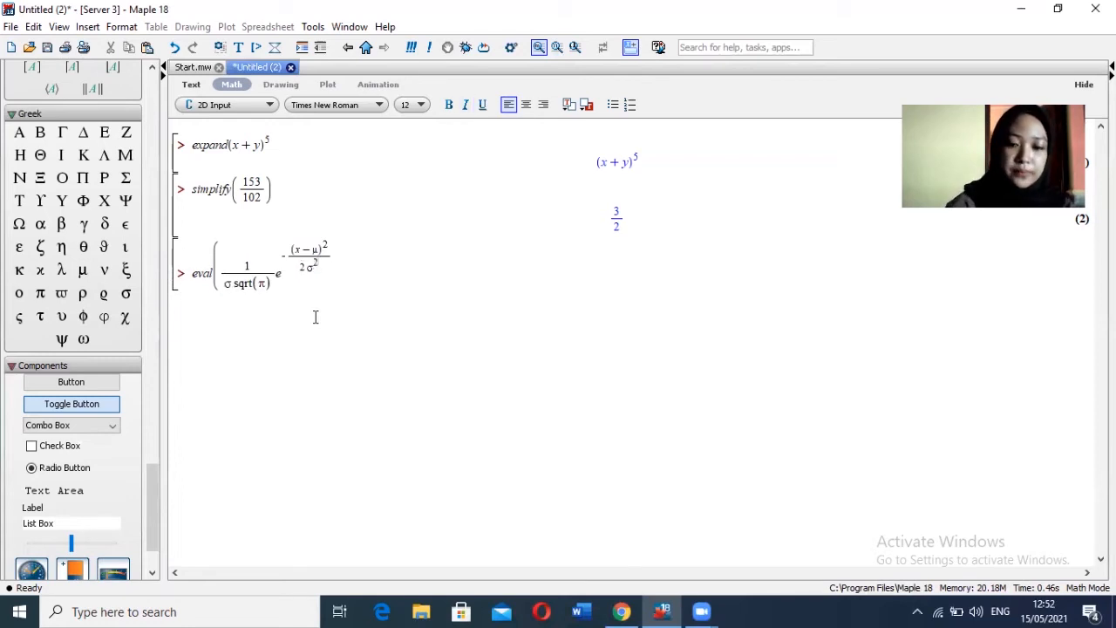
- Complete the eval command with the substitution x = 0 outside the exponent, close the parenthesis and execute it
key(Right)
key(Right)
key(Right)
text(, x = )
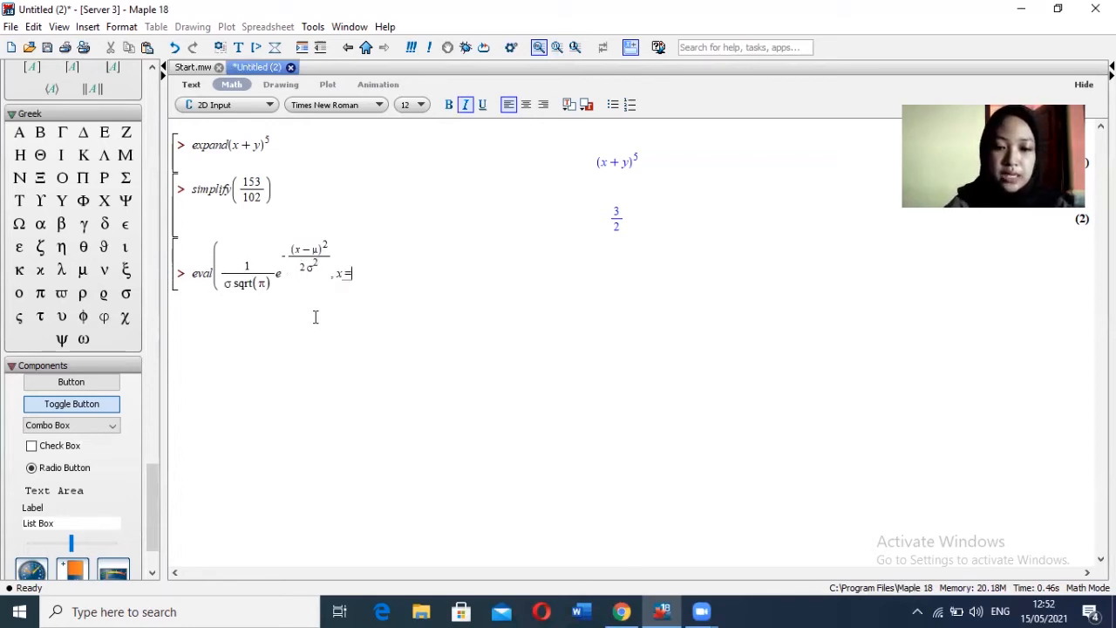
text(0))
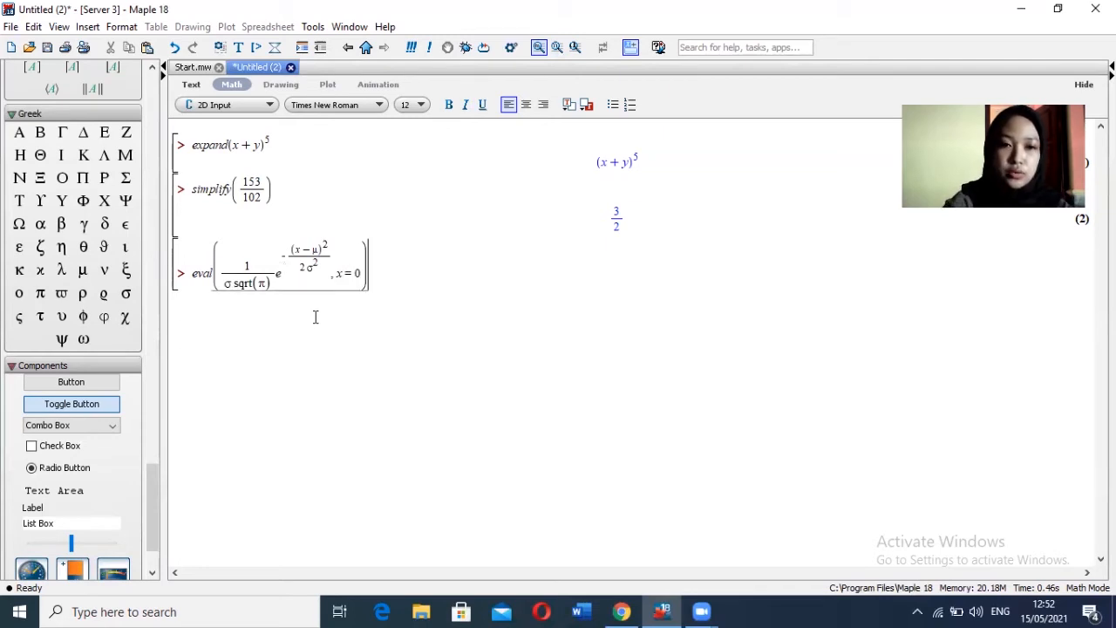
key(Return)
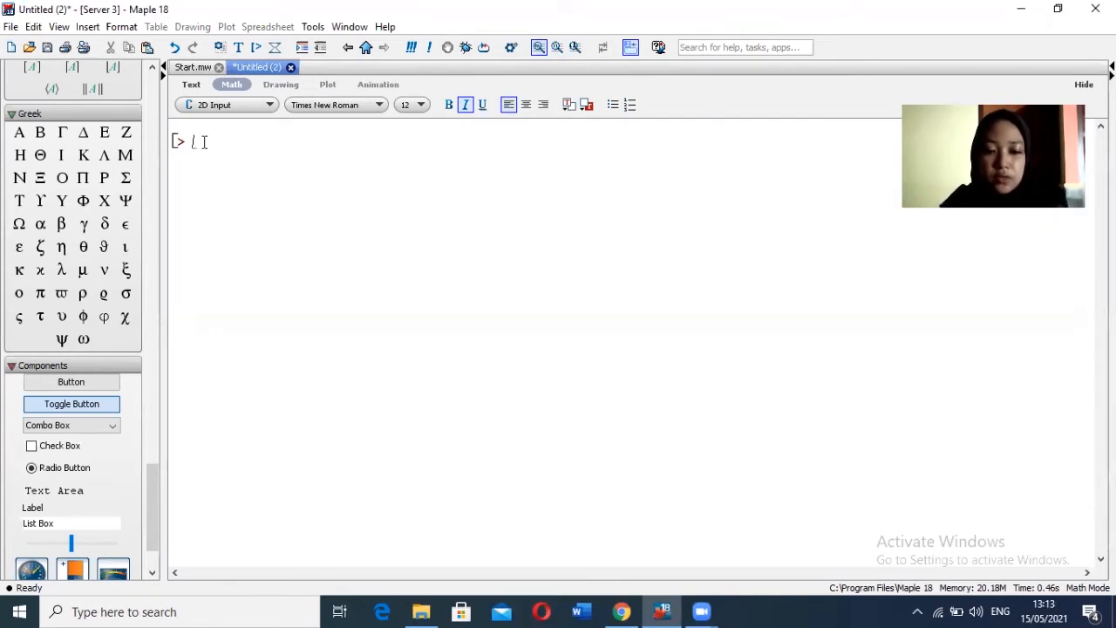
- Enter and execute the equation f(x) = x^2 − 8x + 7 in the empty document
text(f(x) )
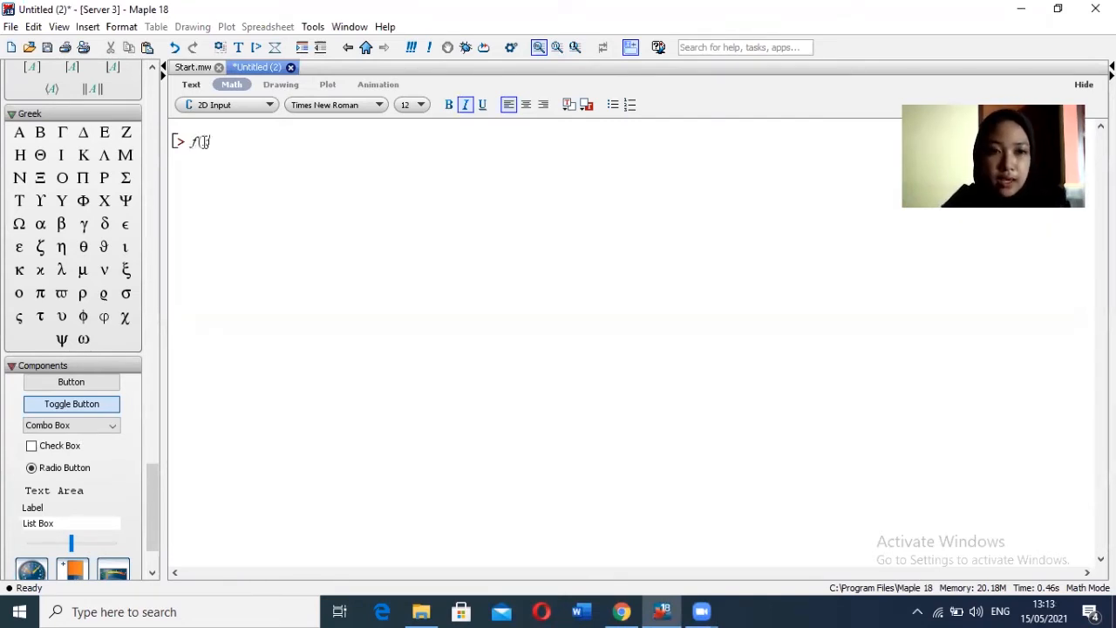
text(=)
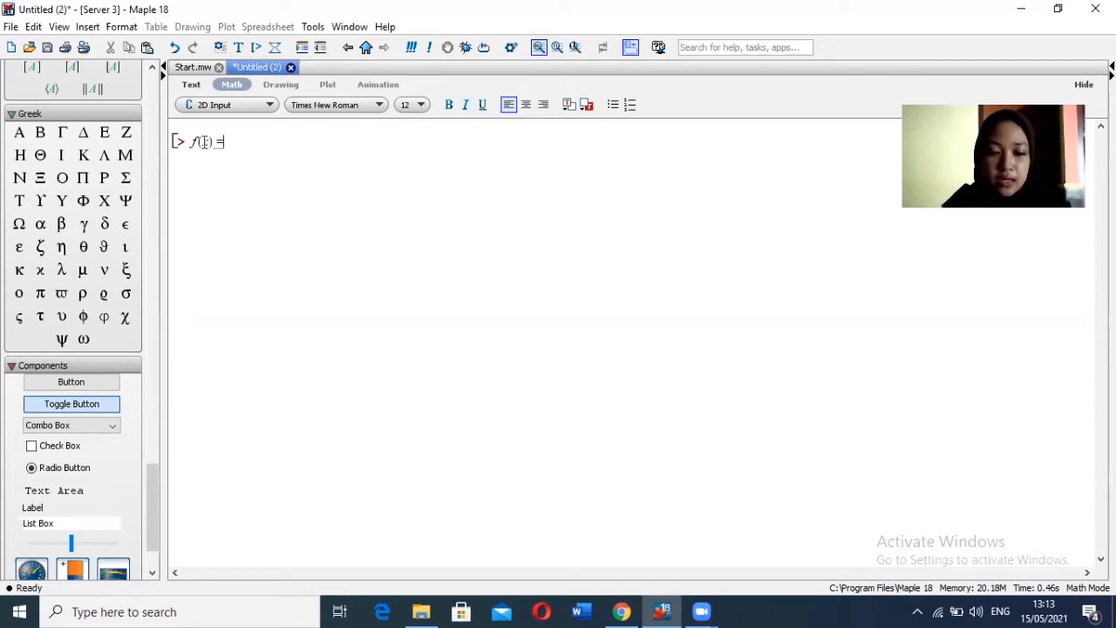
text( x^2)
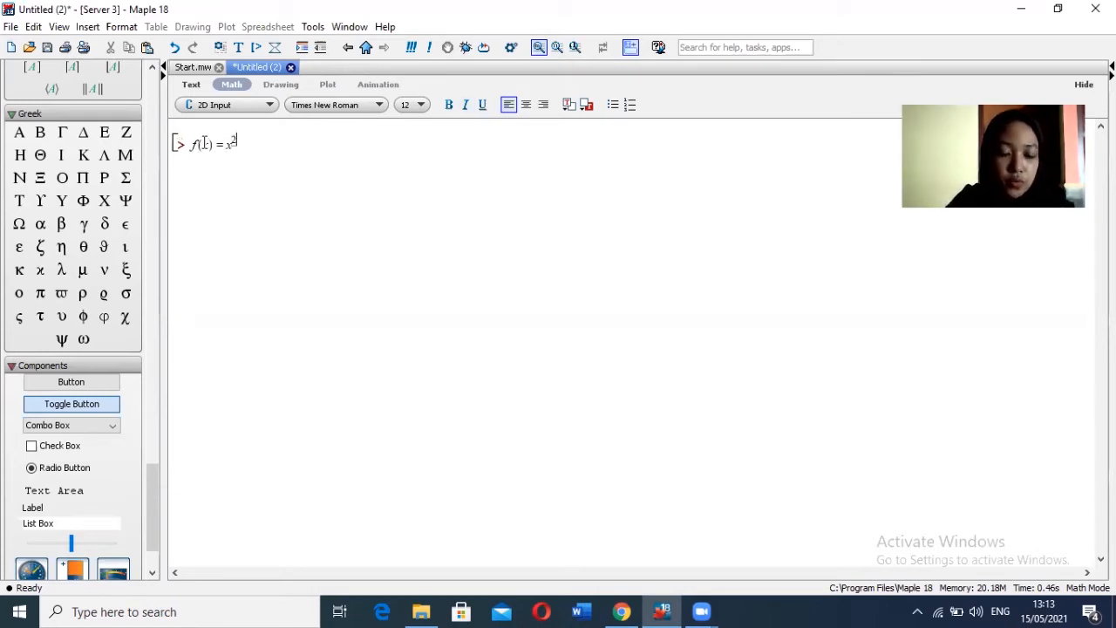
key(Right)
text(-)
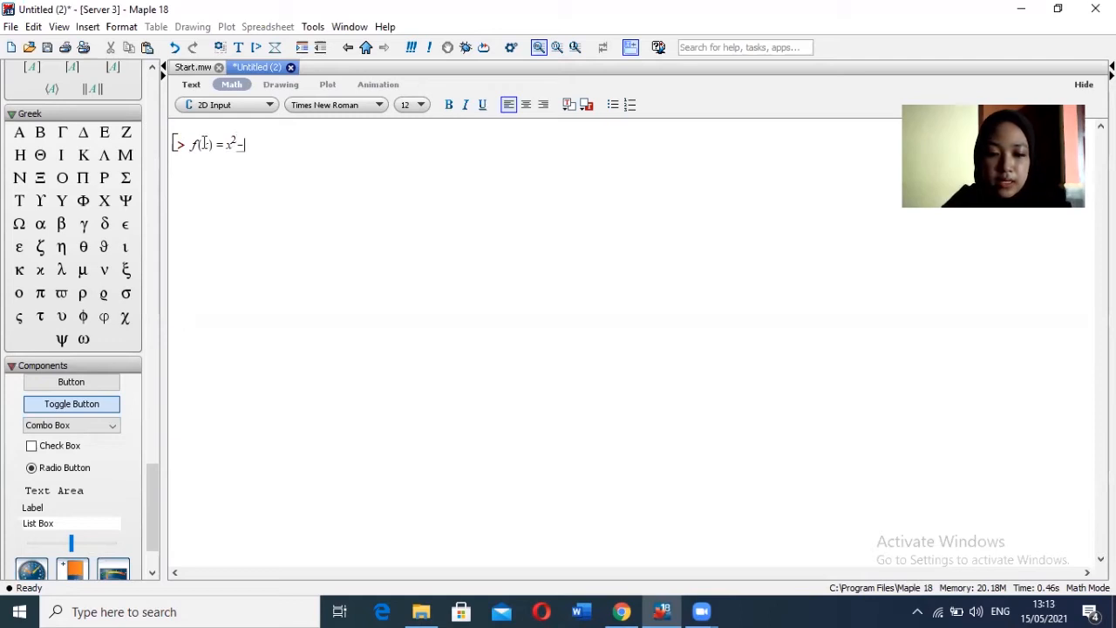
text(8)
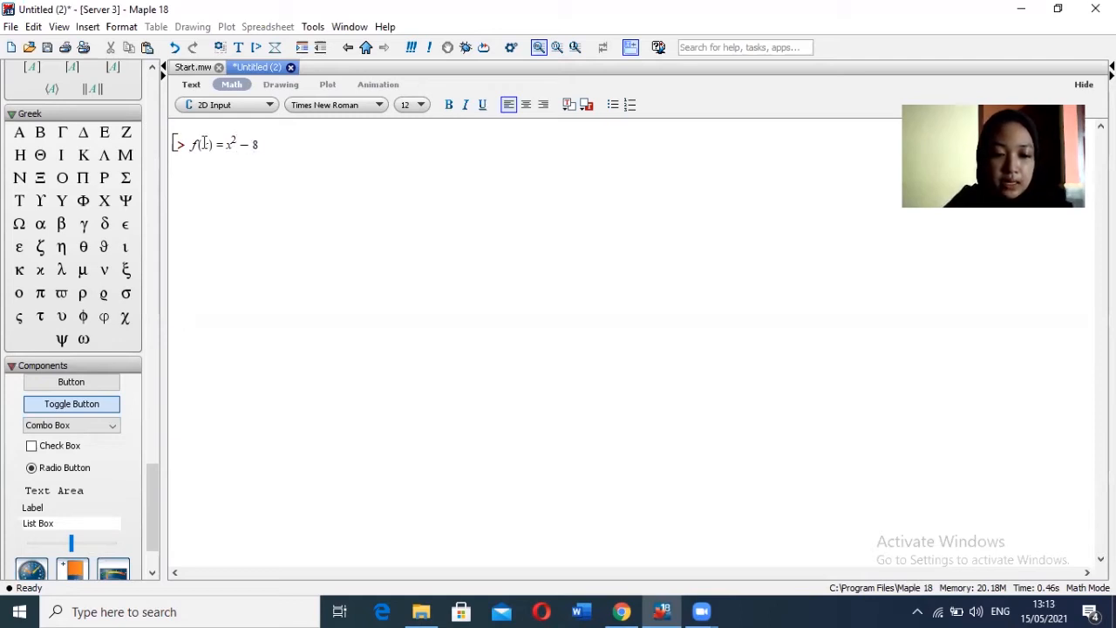
text(x+7)
key(Return)
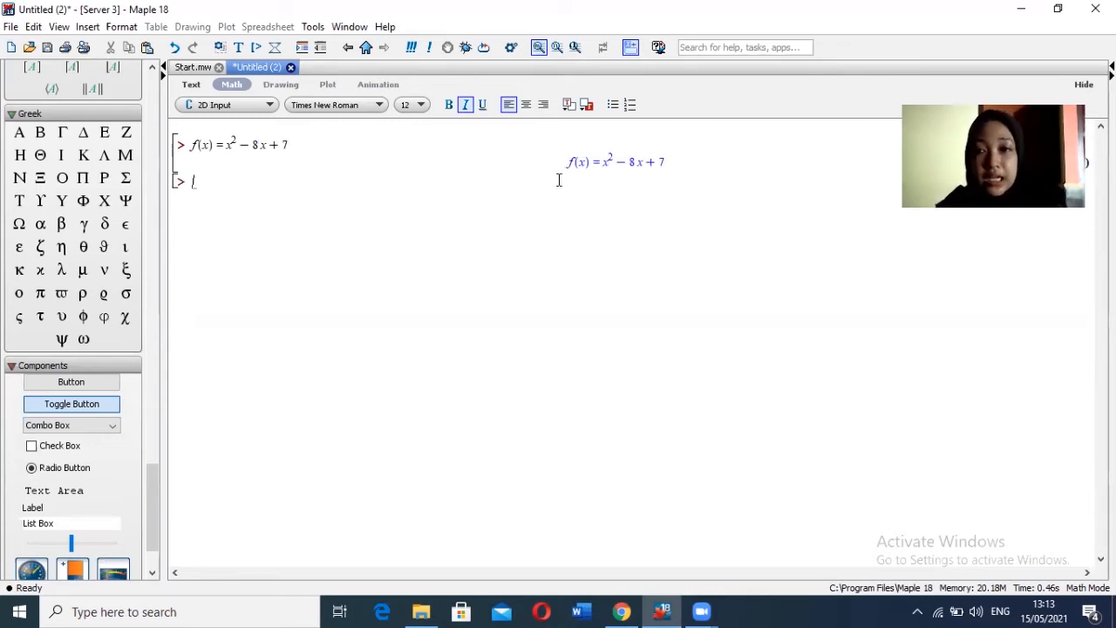
- Plot the quadratic on the next line by executing plot(x^2 − 8x + 7)
text(plot()
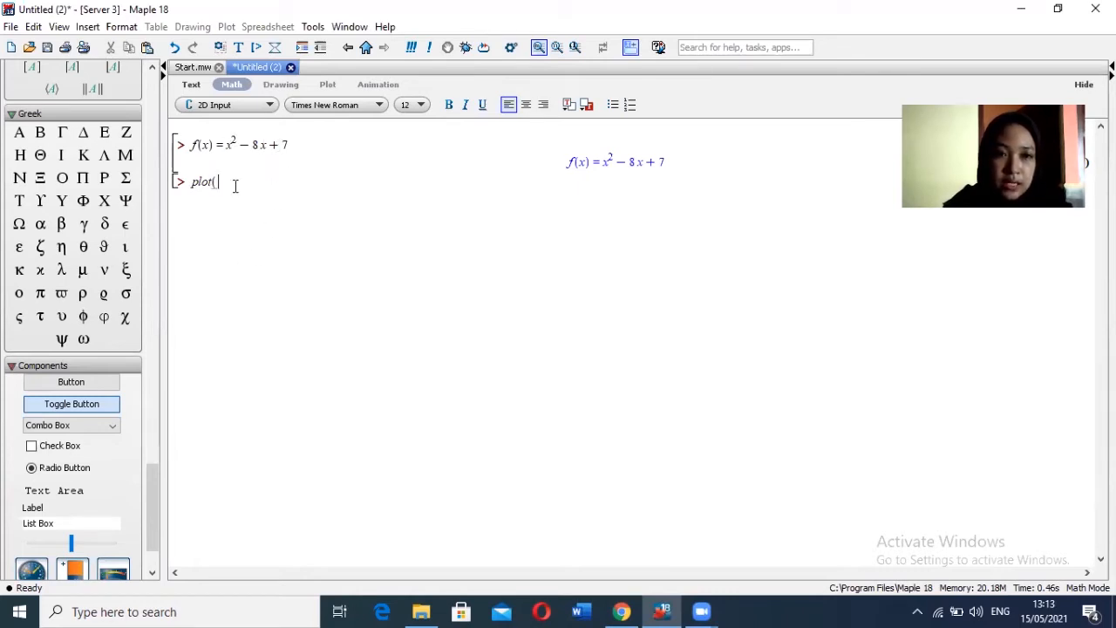
text(x^2)
key(Right)
text(-8)
text(x+)
text(7)
text())
key(Return)
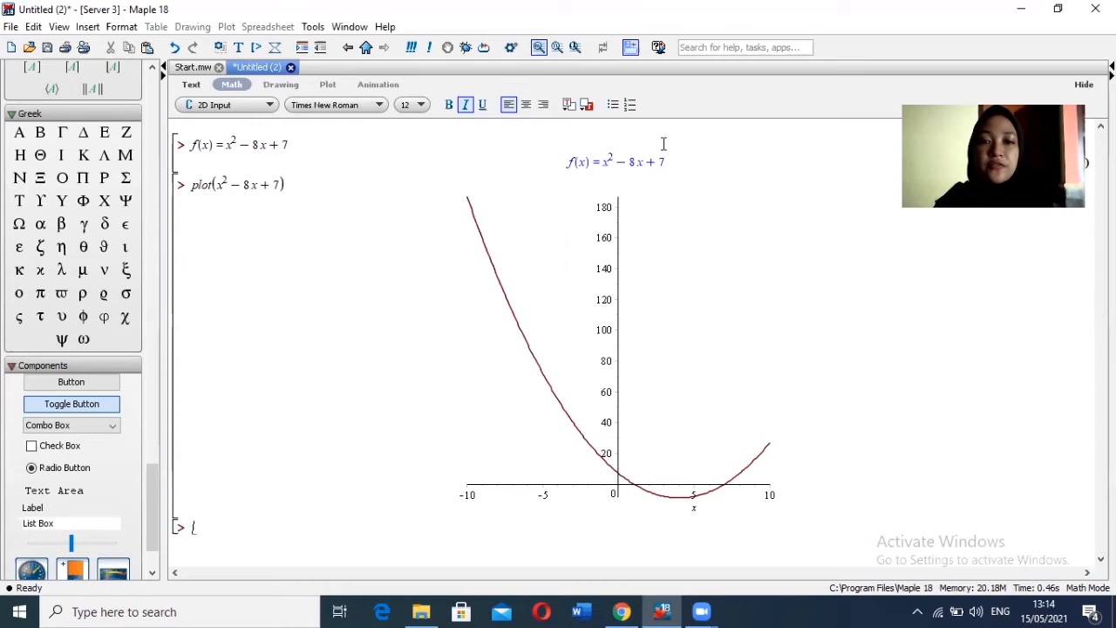
- Clear the whole document, and enter and execute the equation f(x) = 2 sin(x + y)cos(x)
key(ctrl+a)
key(Delete)
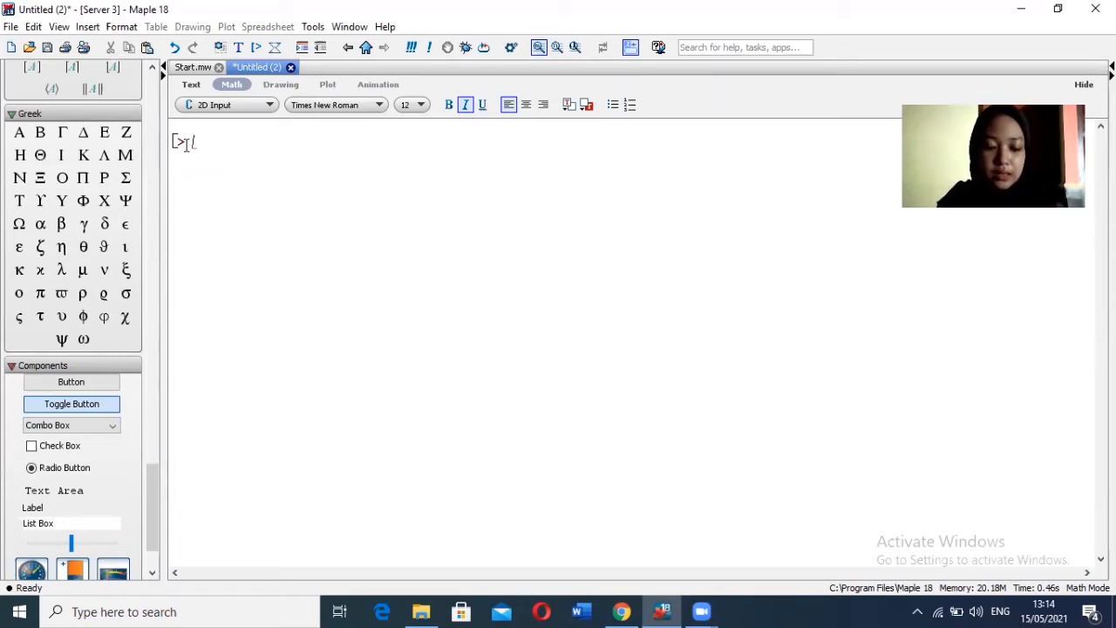
text((x))
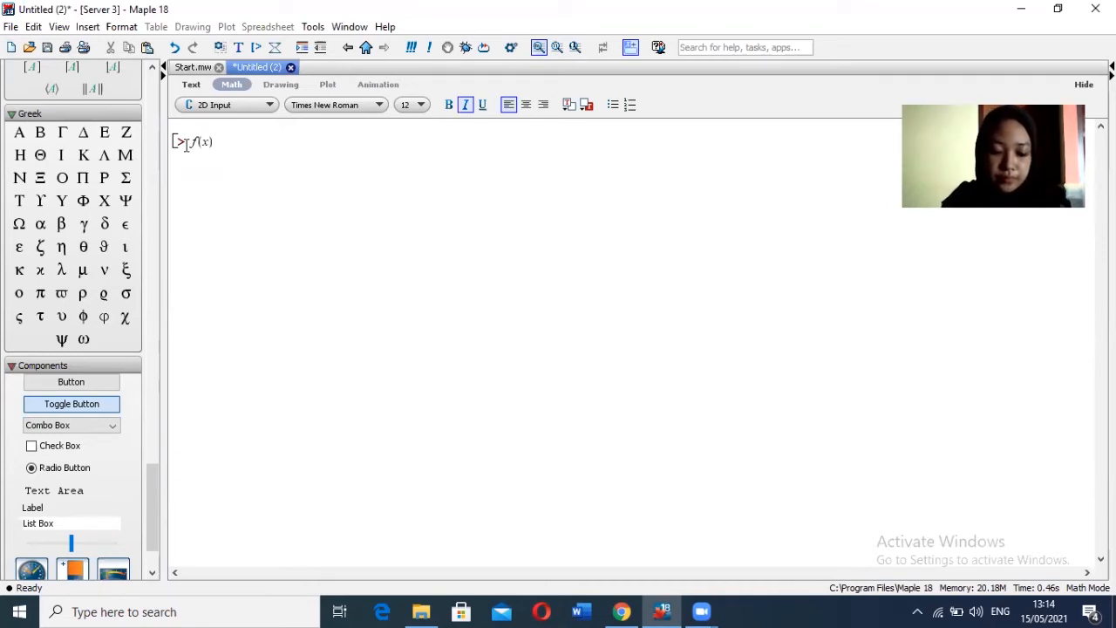
text(=2sin)
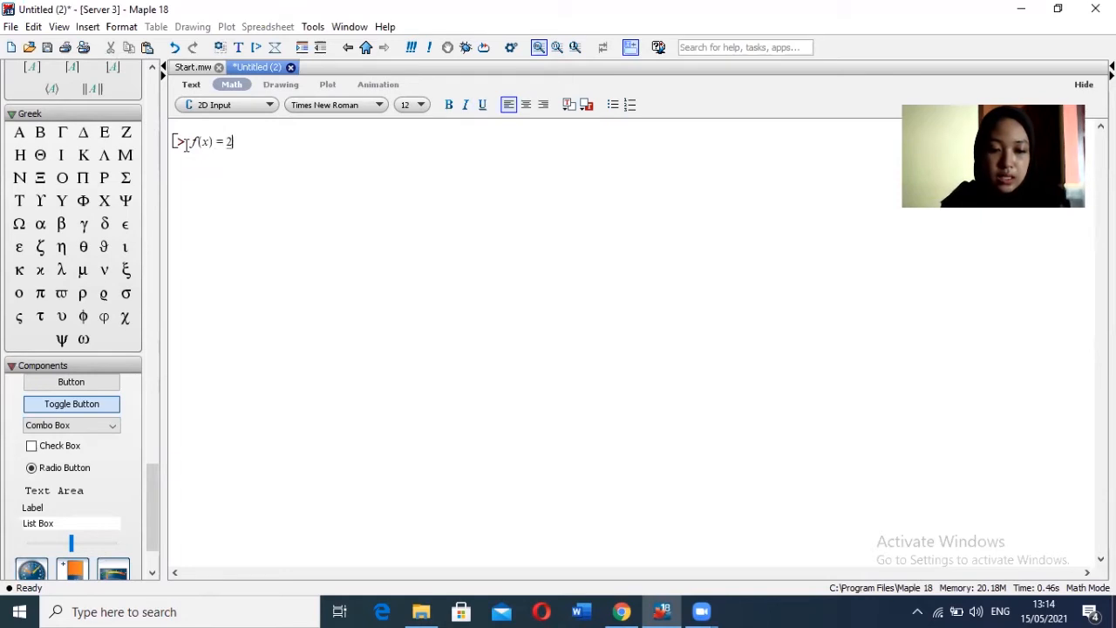
text((x)
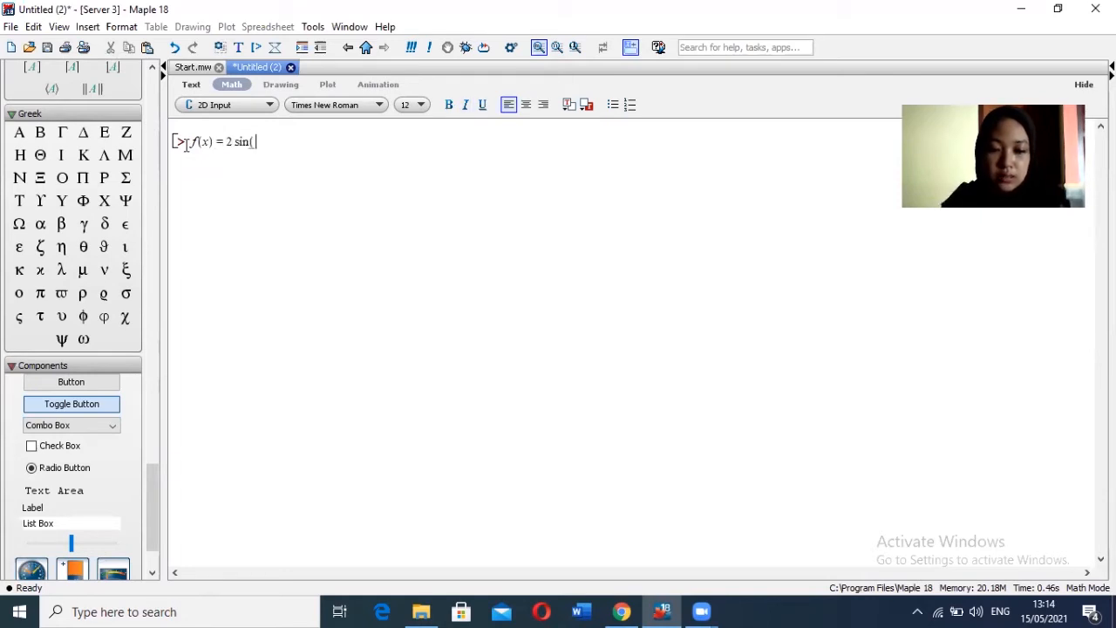
text(+)
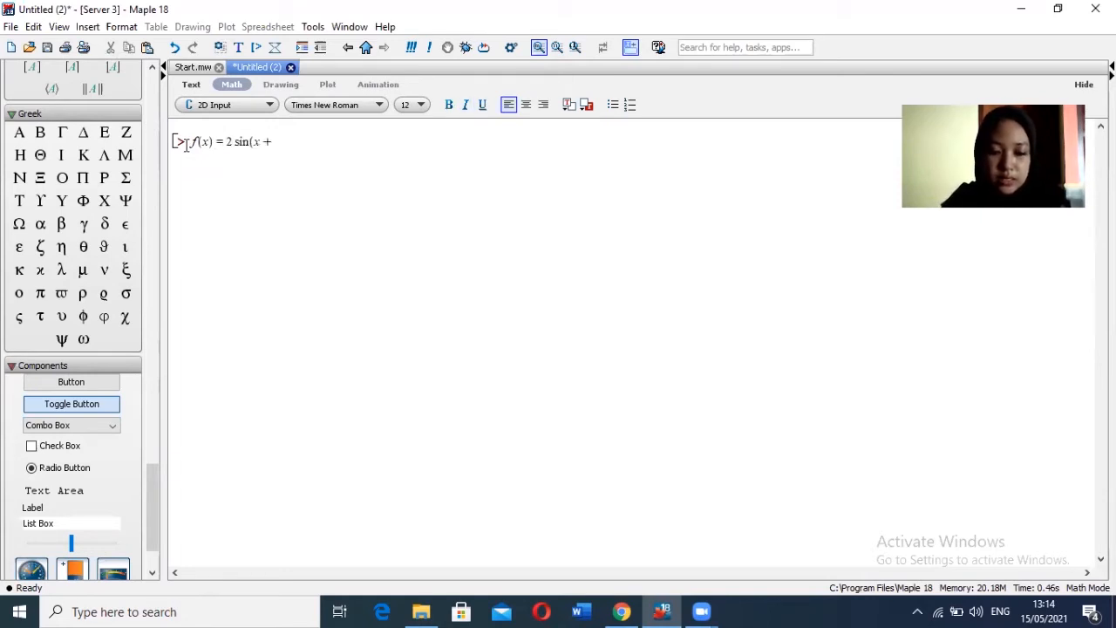
text(y)d)
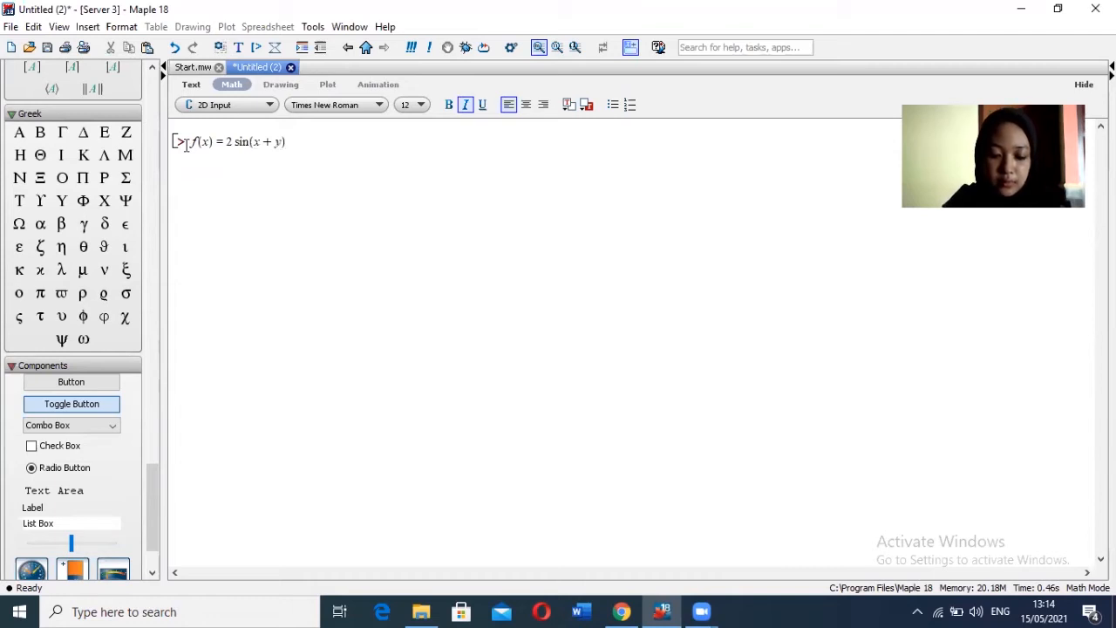
text(os)
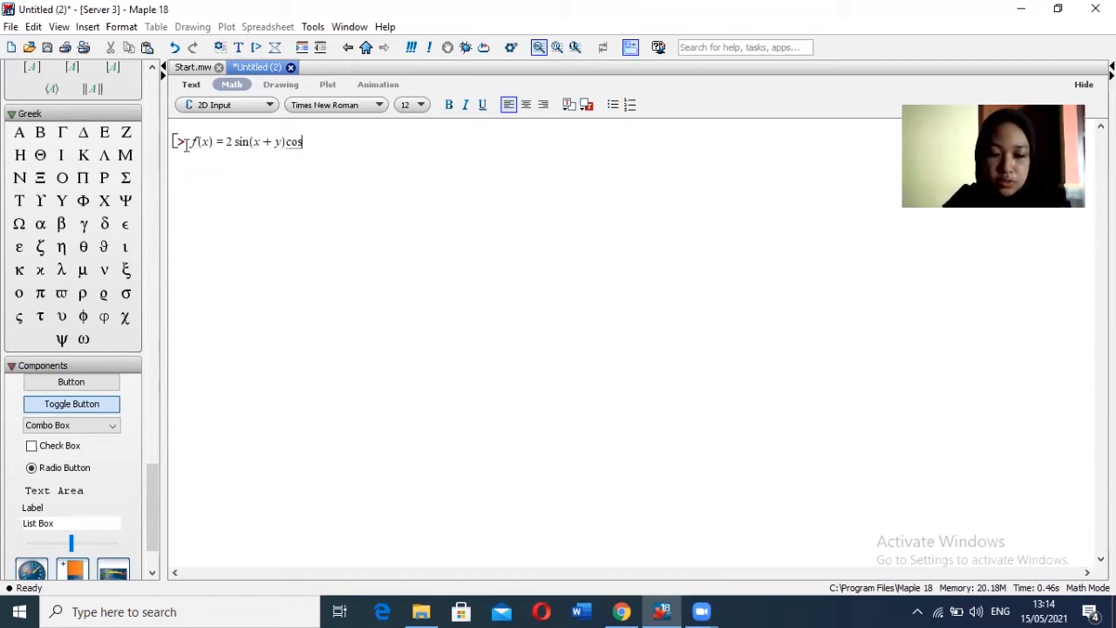
text((x))
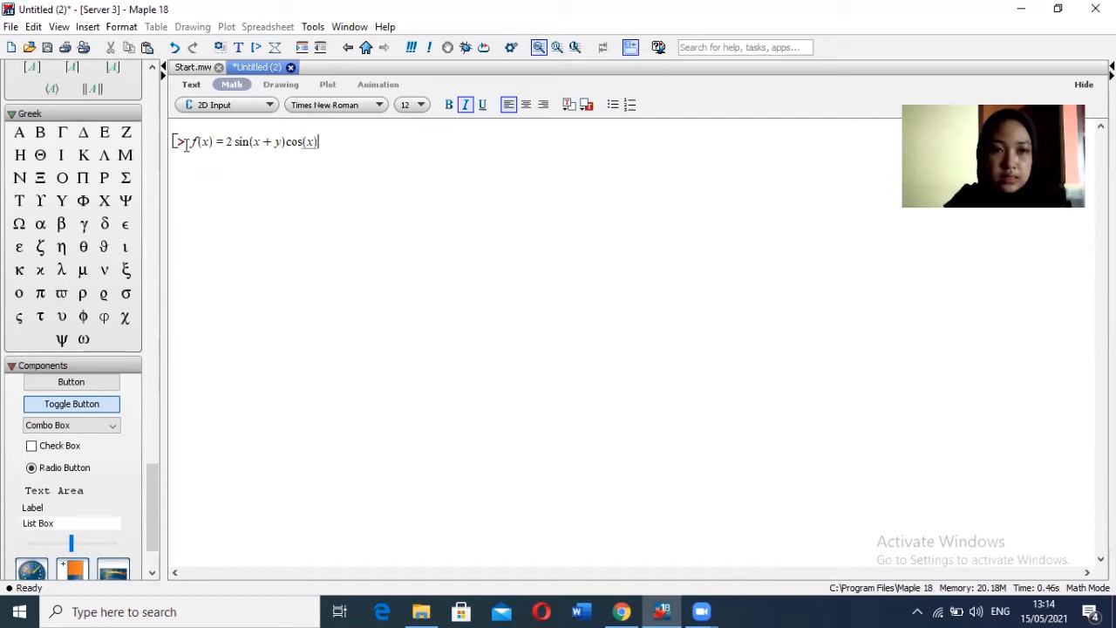
key(Return)
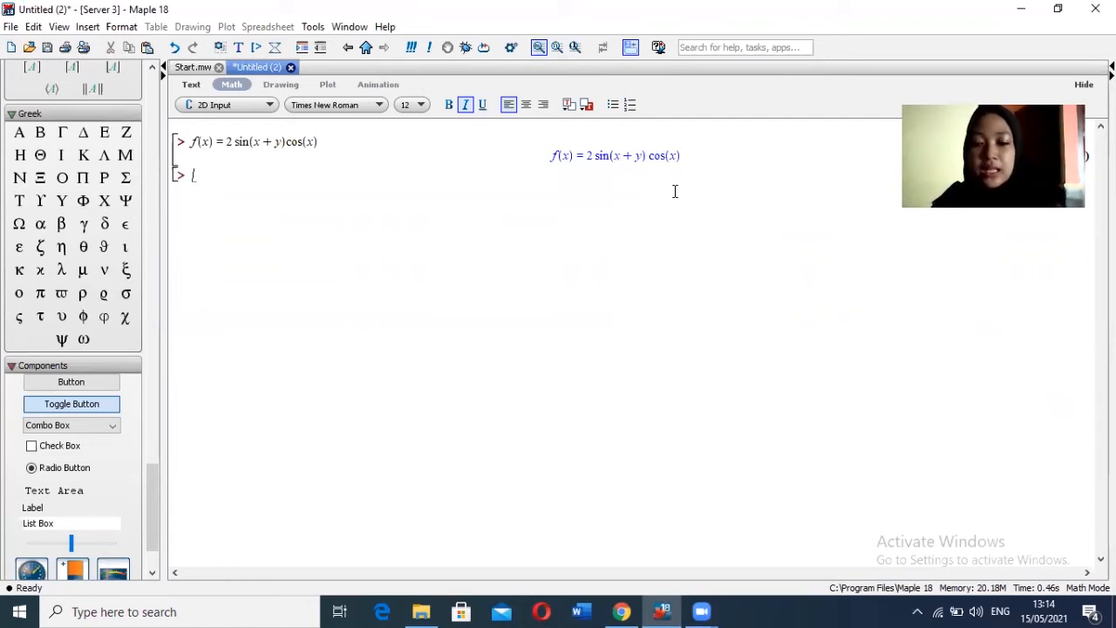
- Start a plot3d command with the expression 2 sin(x + y)cos(x) on the next line, up to the x range
text(plot)
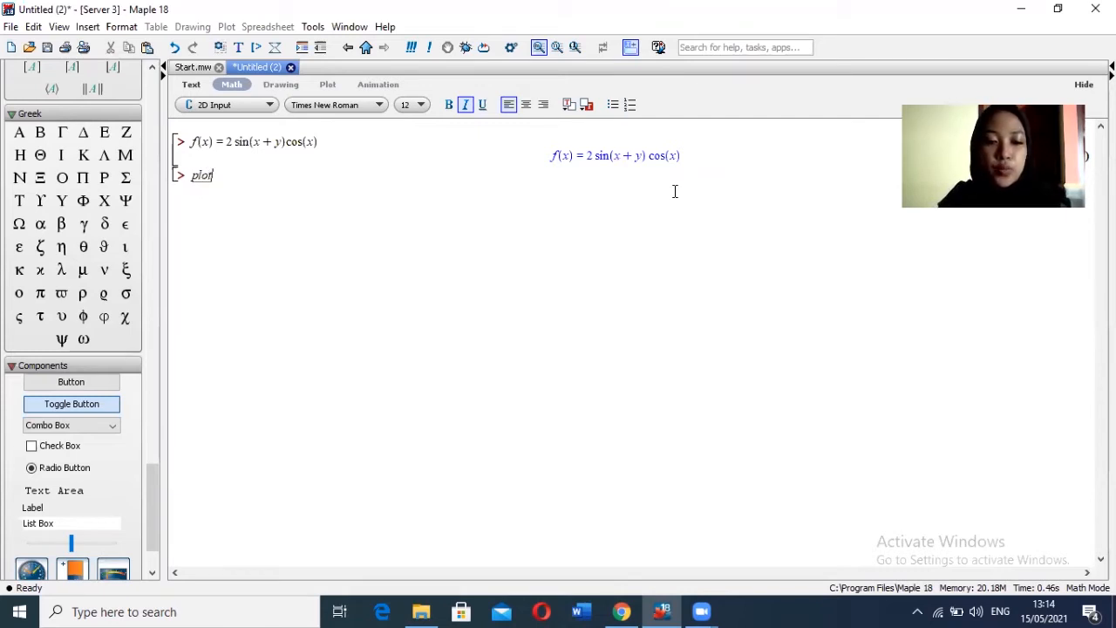
text(3d)
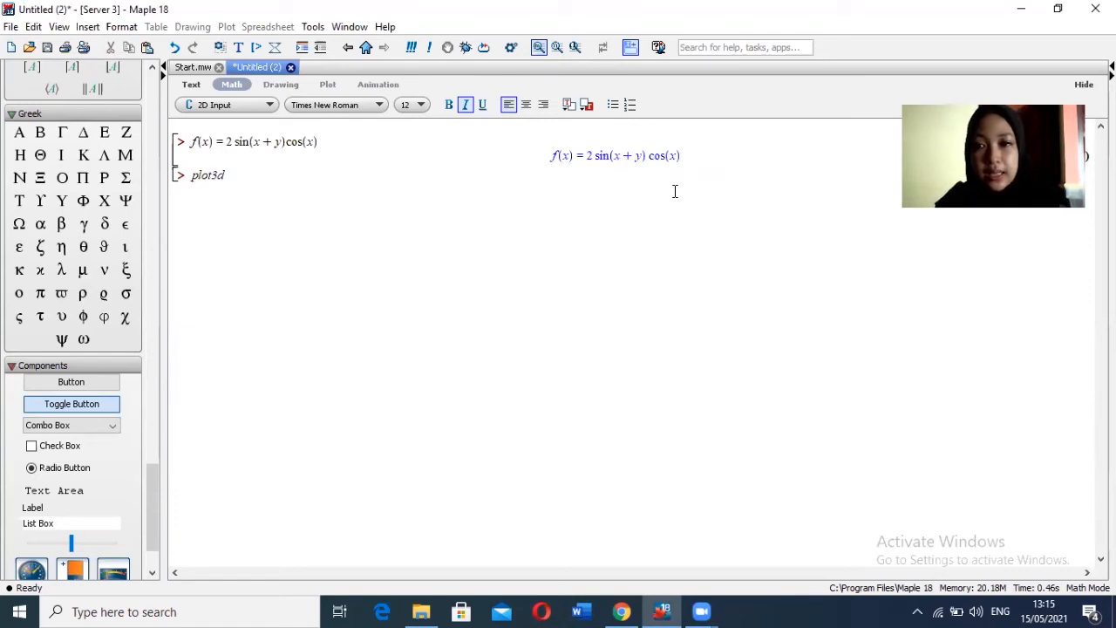
text(()
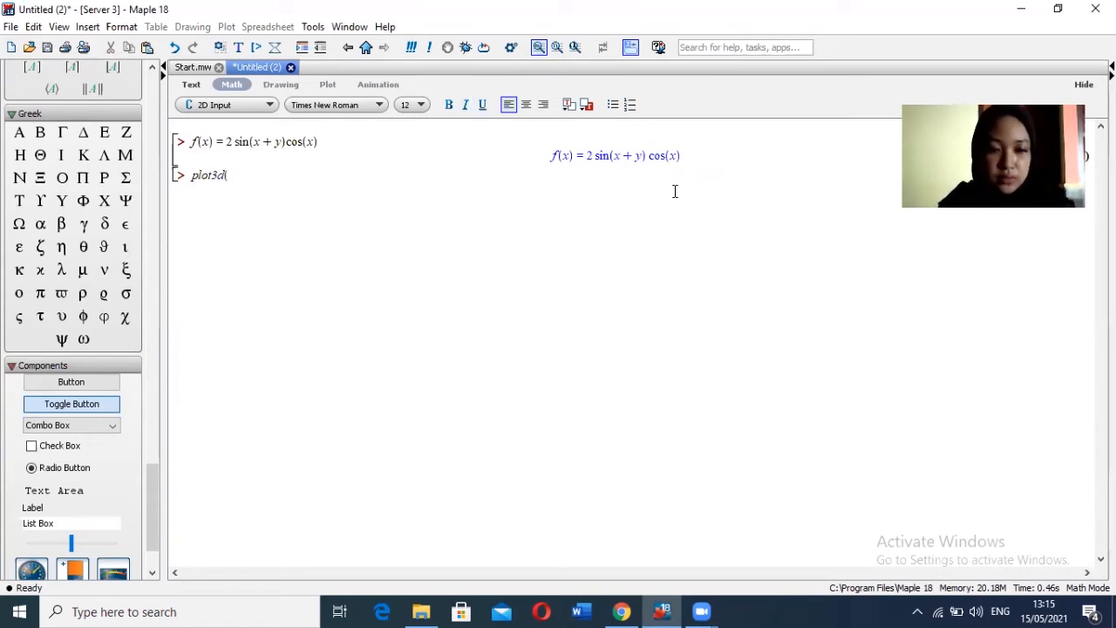
text(2 sin)
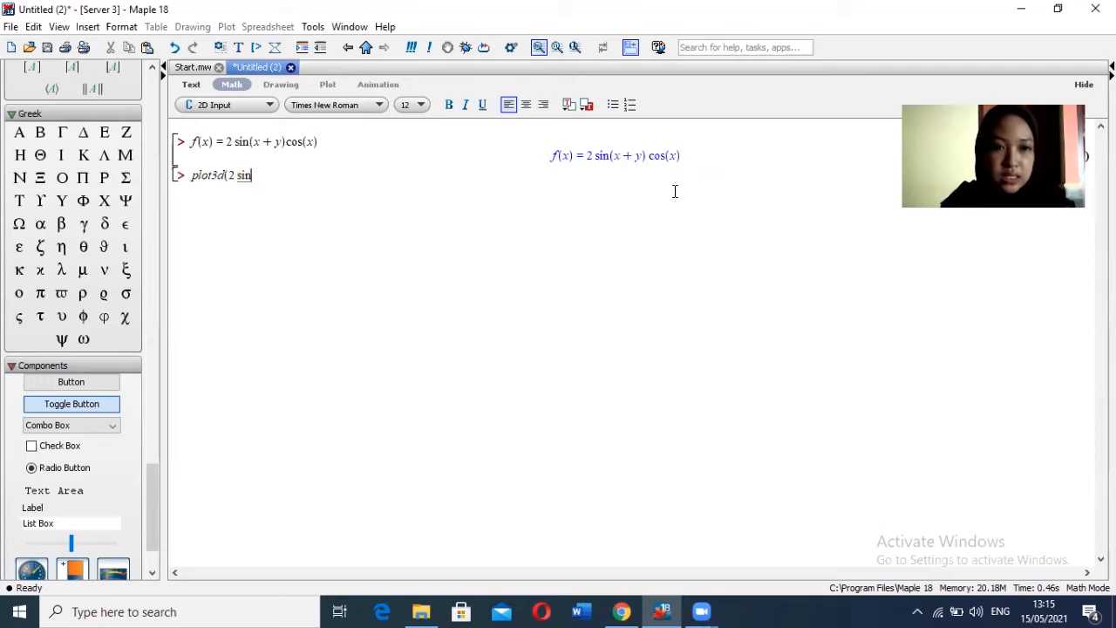
text((x)
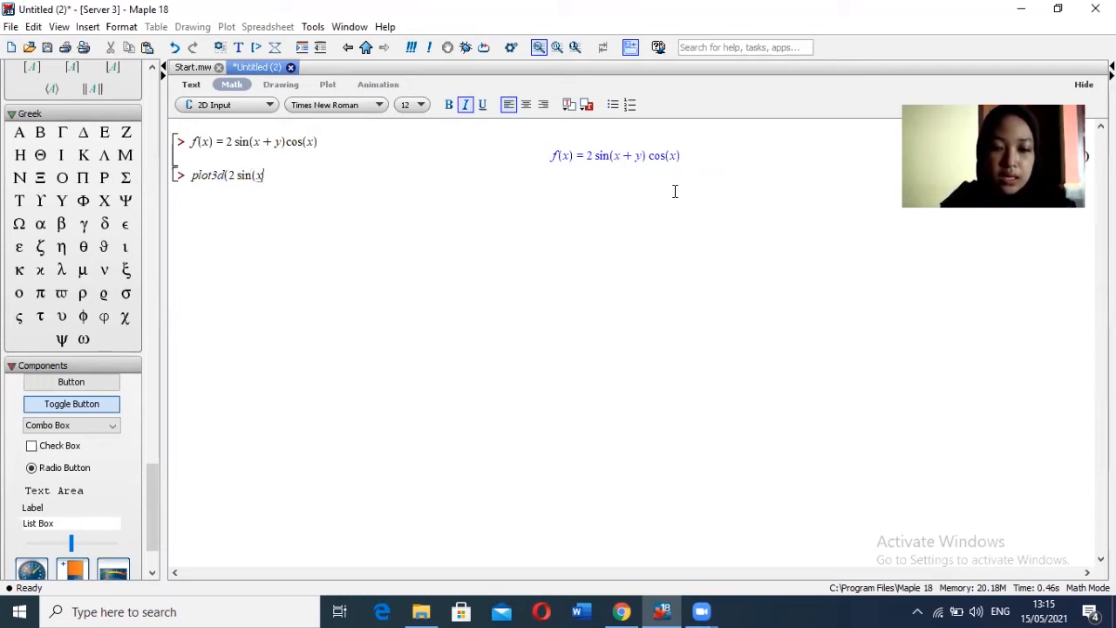
text( + y)c)
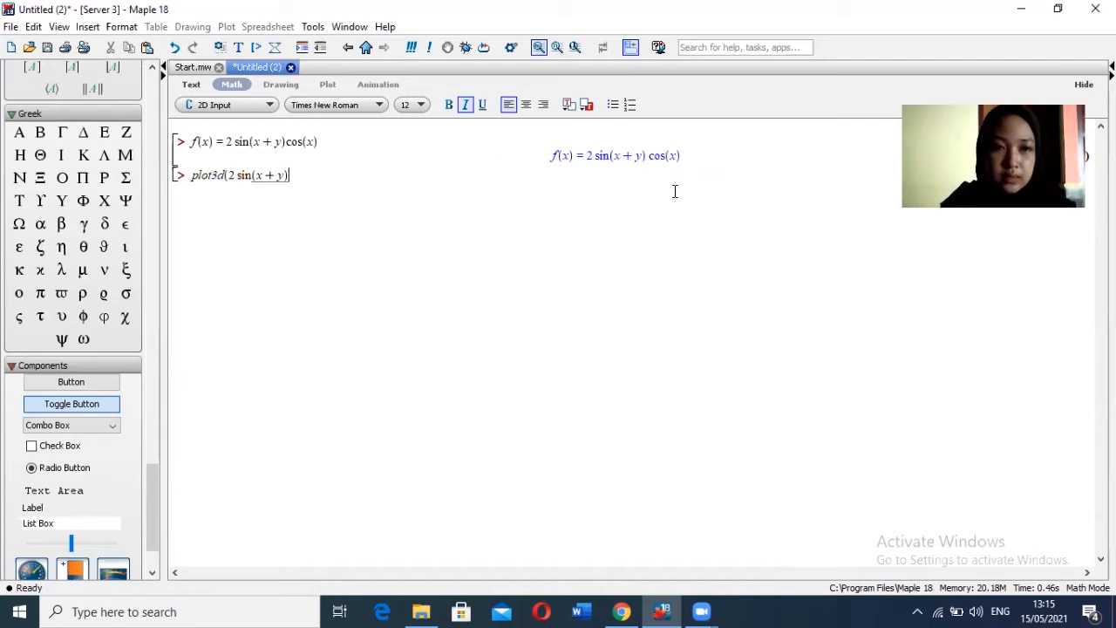
text(os(c)
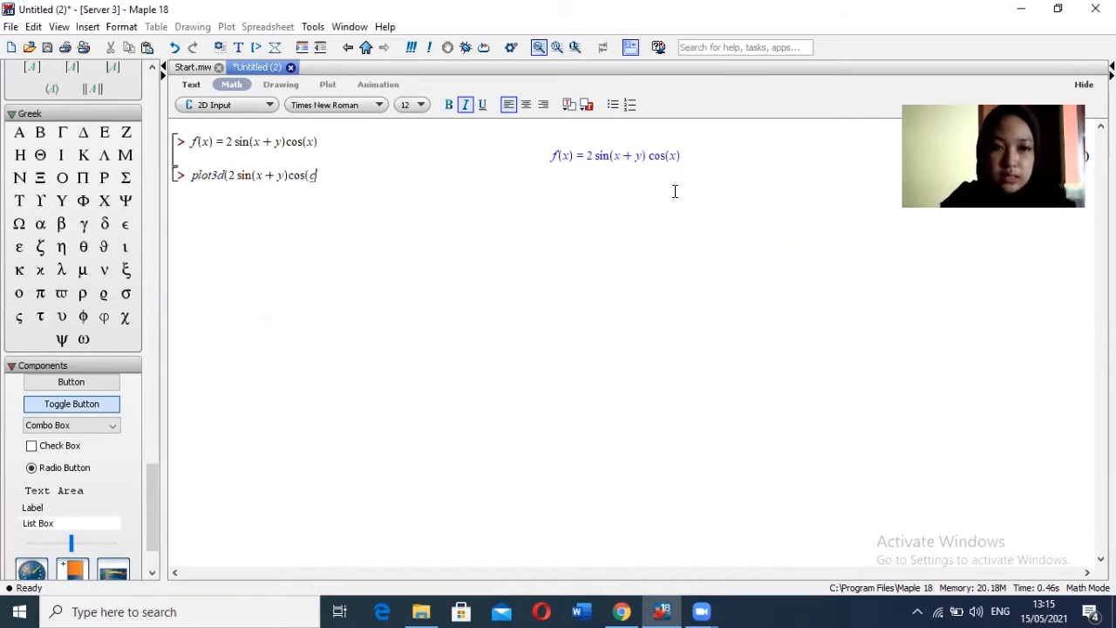
key(BackSpace)
text(x),x=)
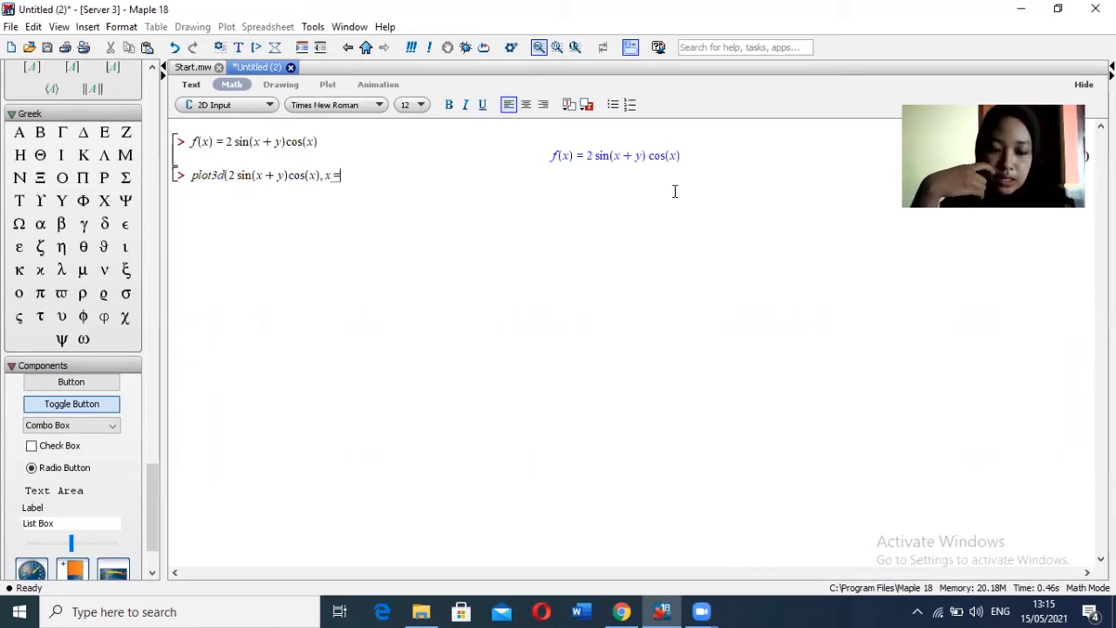
- Complete the plot3d command with the ranges x = 0..3*Pi and y = 0..2*Pi, and execute it
text(0..3)
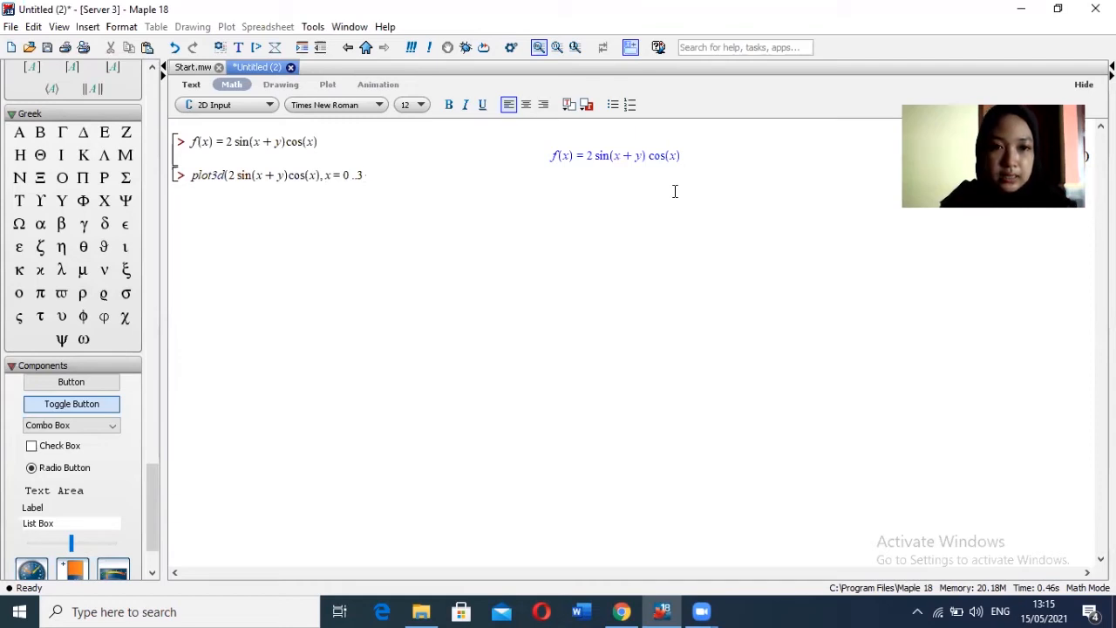
text(*Pi)
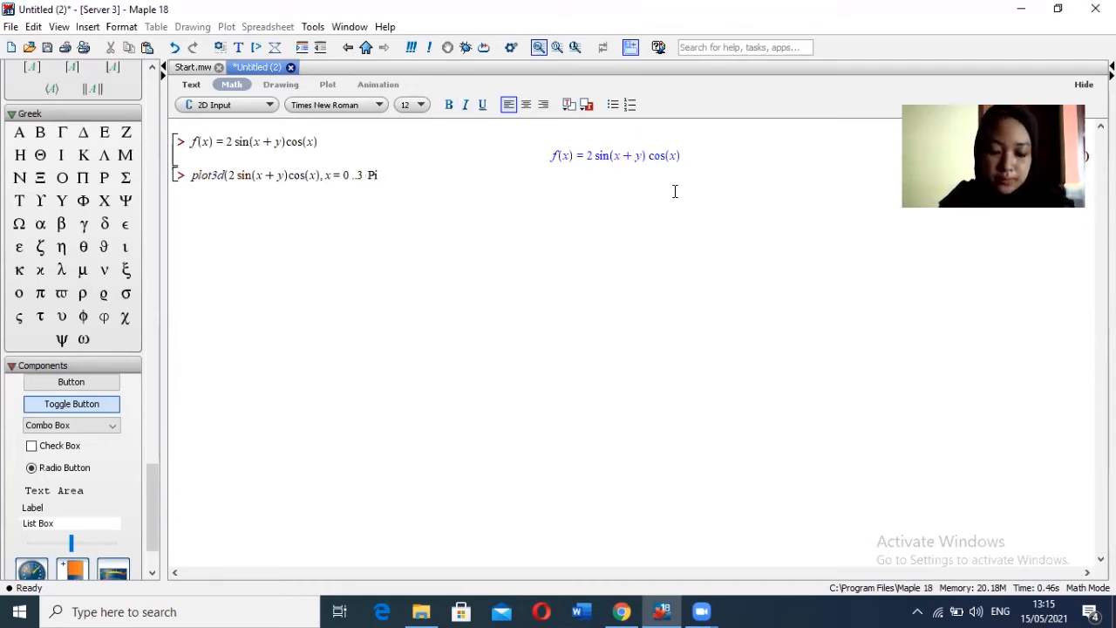
text(, y=0)
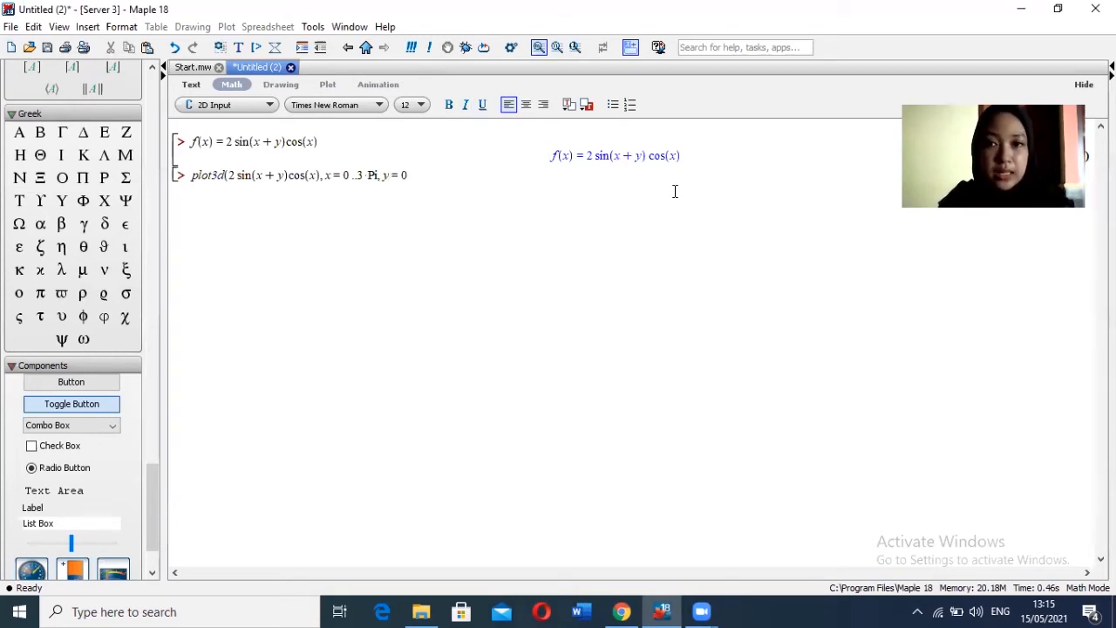
text(..2)
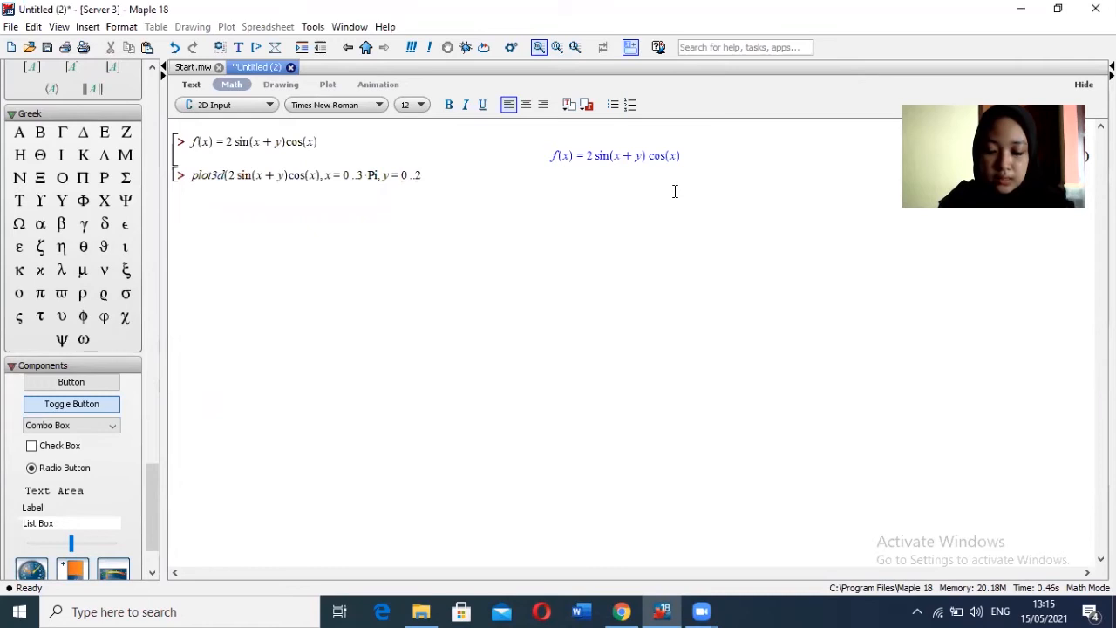
text(*)
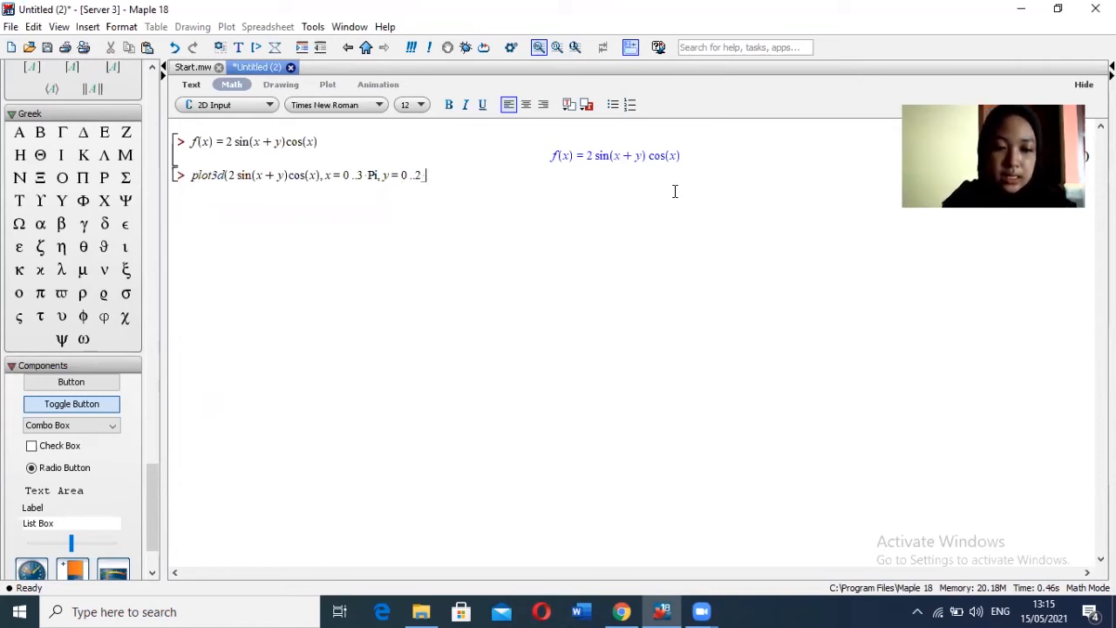
text(Pi))
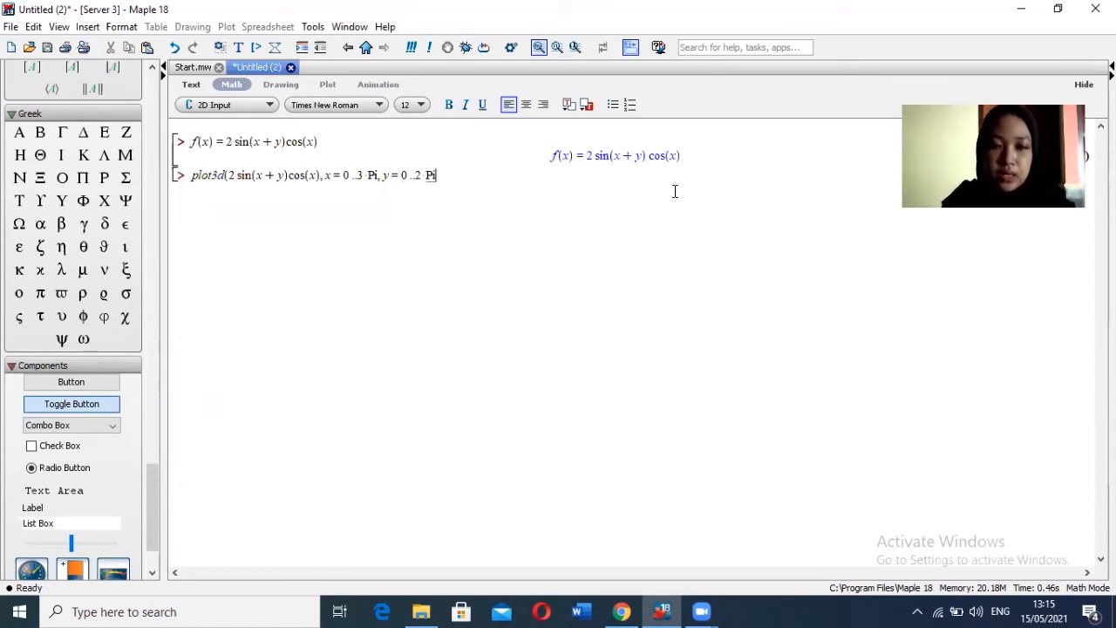
key(Return)
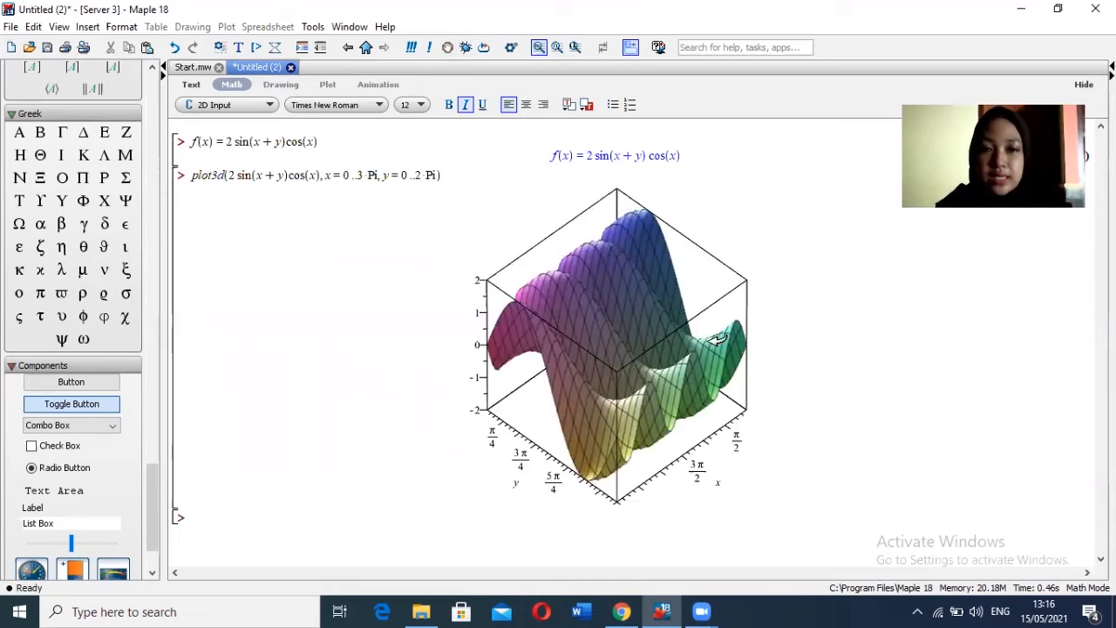
- Rotate the 3D surface plot to view it from other angles
click(713, 321)
drag(713, 321, 785, 260)
drag(545, 318, 739, 309)
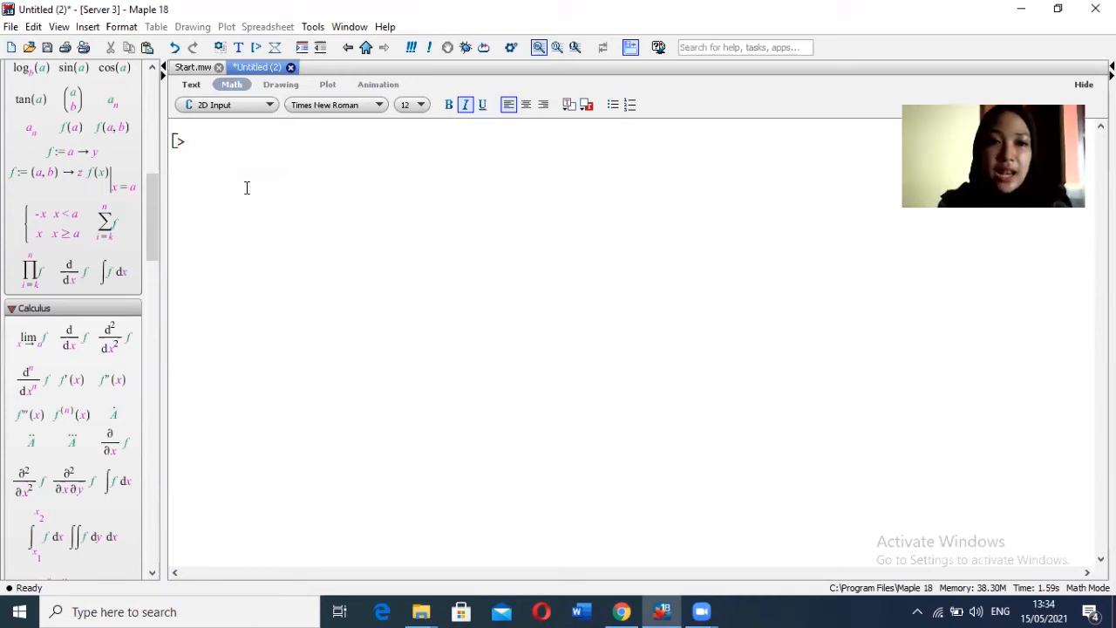
- Start a limit command in the empty document with the fraction (2x − 1)/(x^2 − 3x + 4)
text(limit()
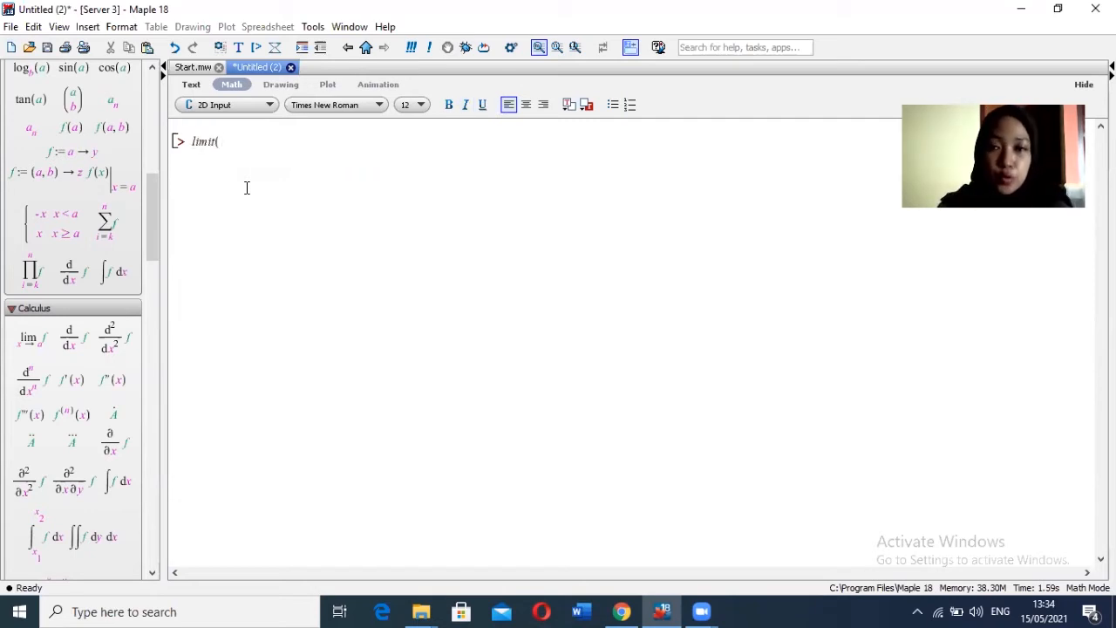
text(/2x)
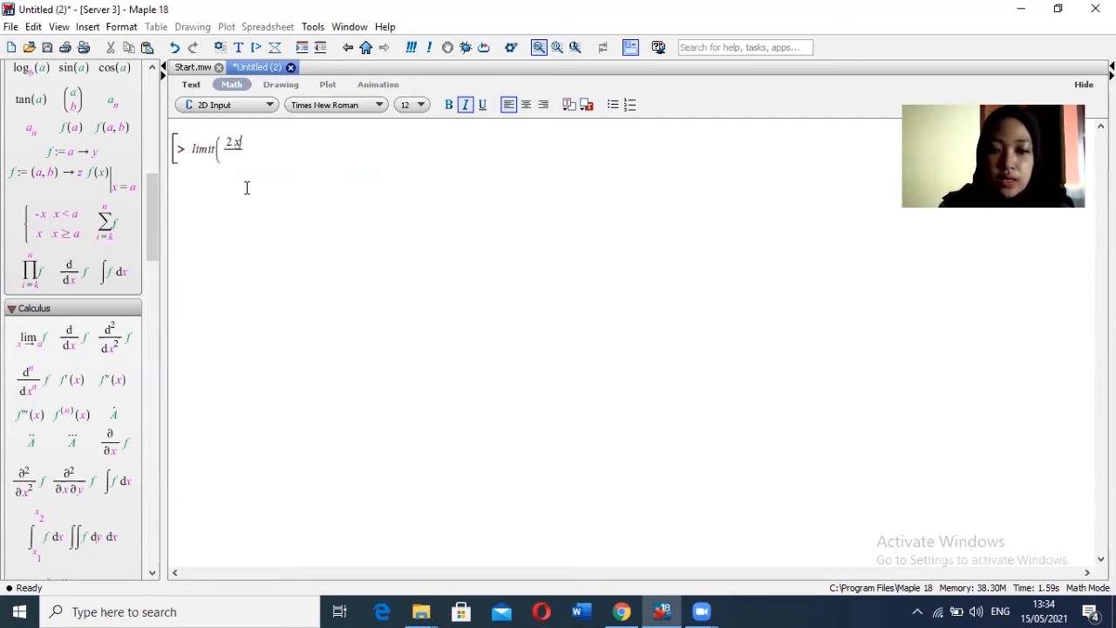
text(-1)
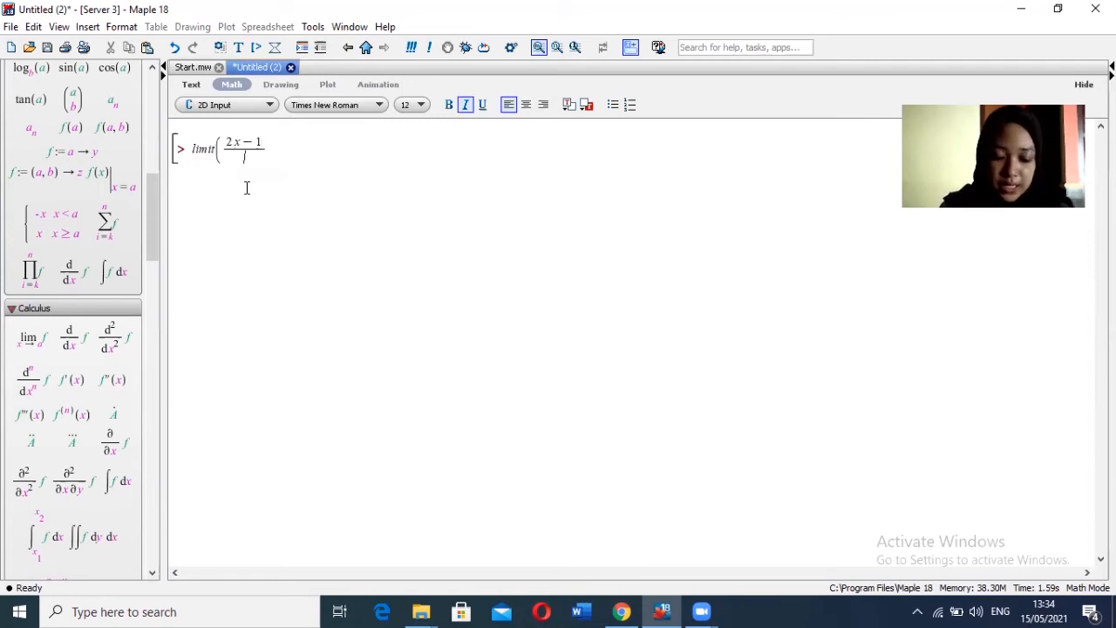
text(x^2)
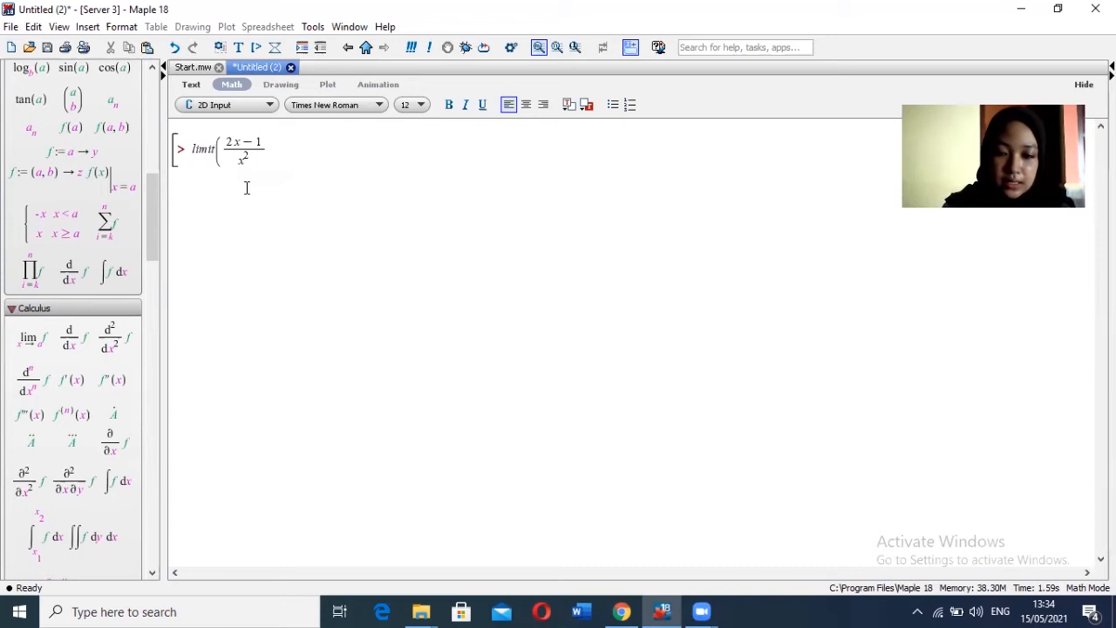
key(Right)
text(- 3 x )
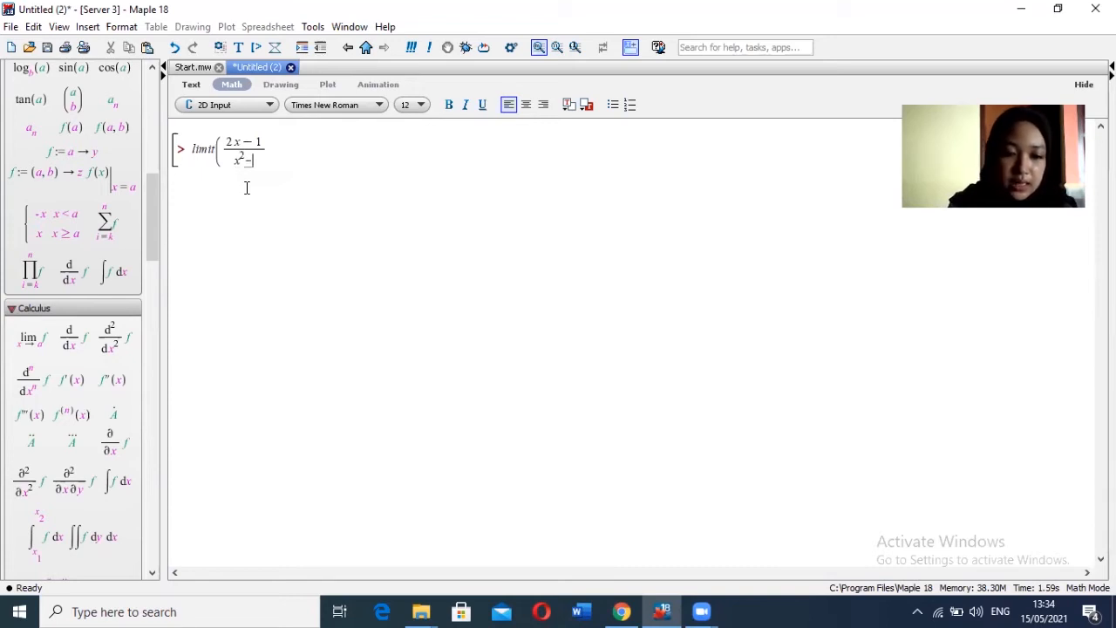
text(+ 4)
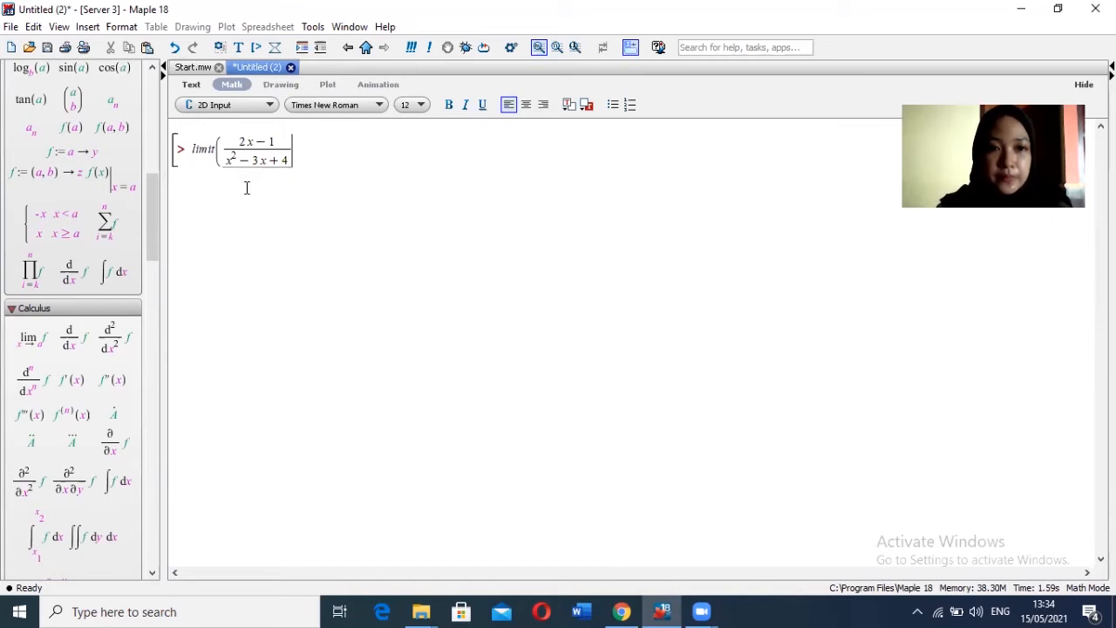
key(Right)
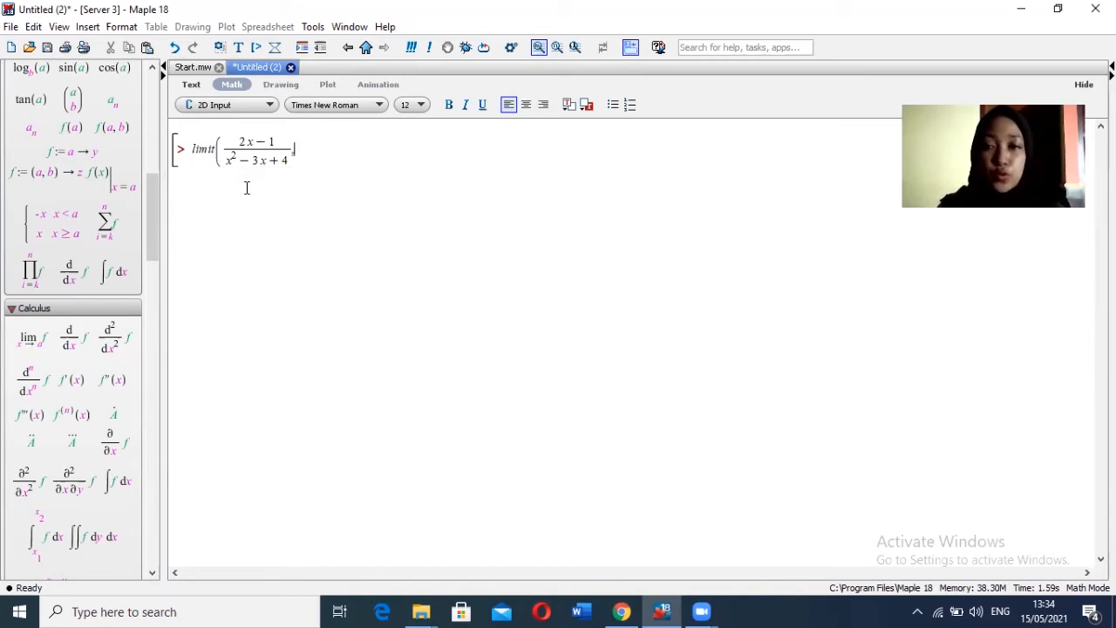
- Complete the limit command with the point x = -1, close the parenthesis and execute it
text(,)
text(x)
text(=-1)
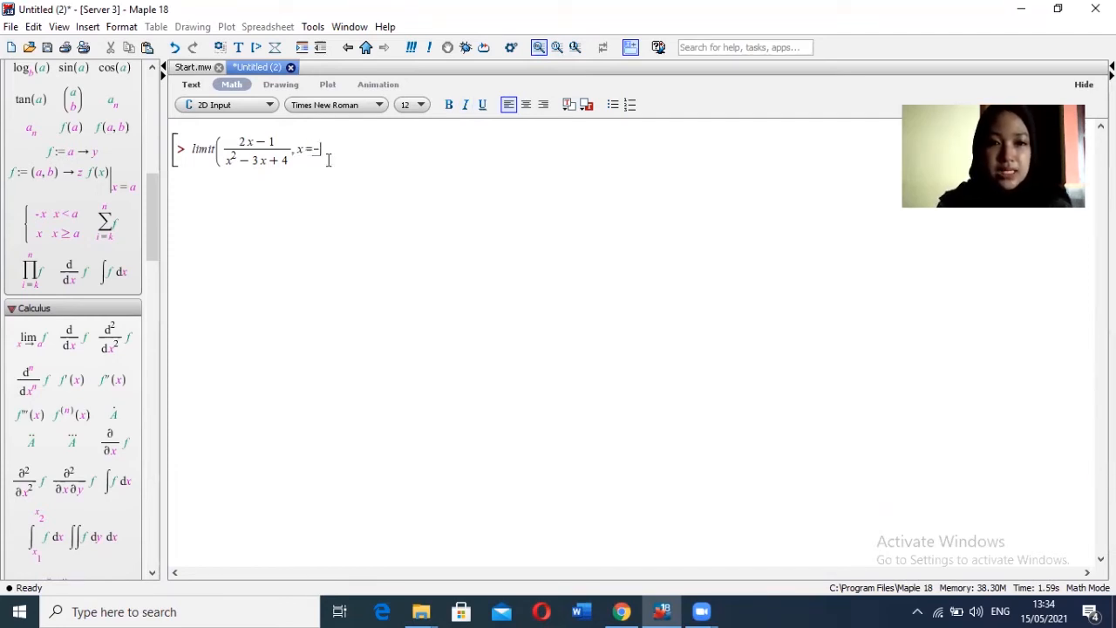
text())
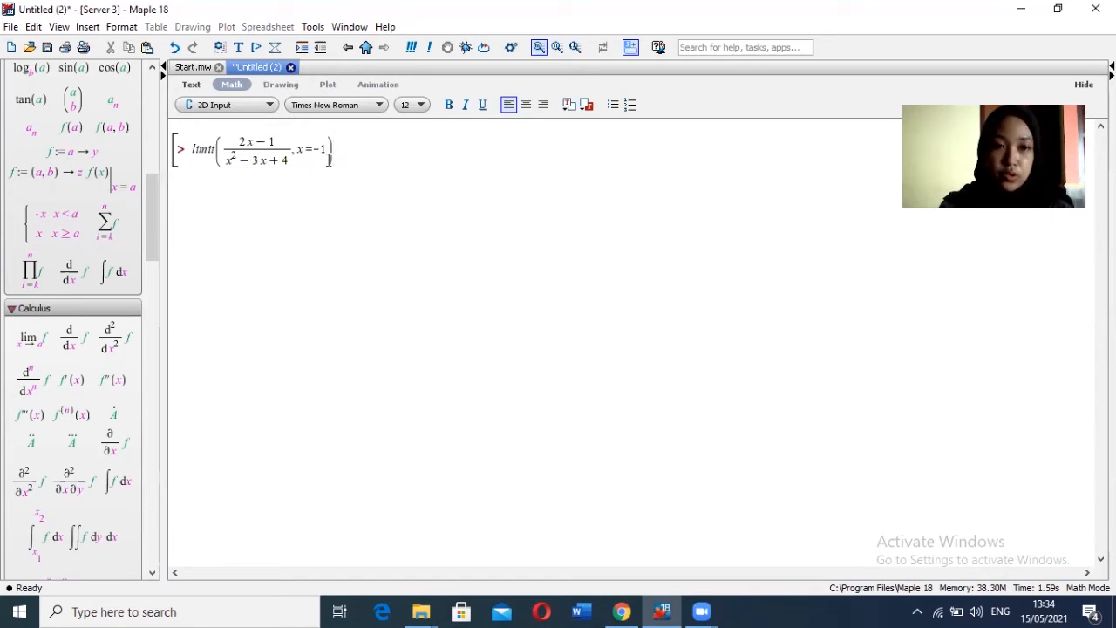
key(Return)
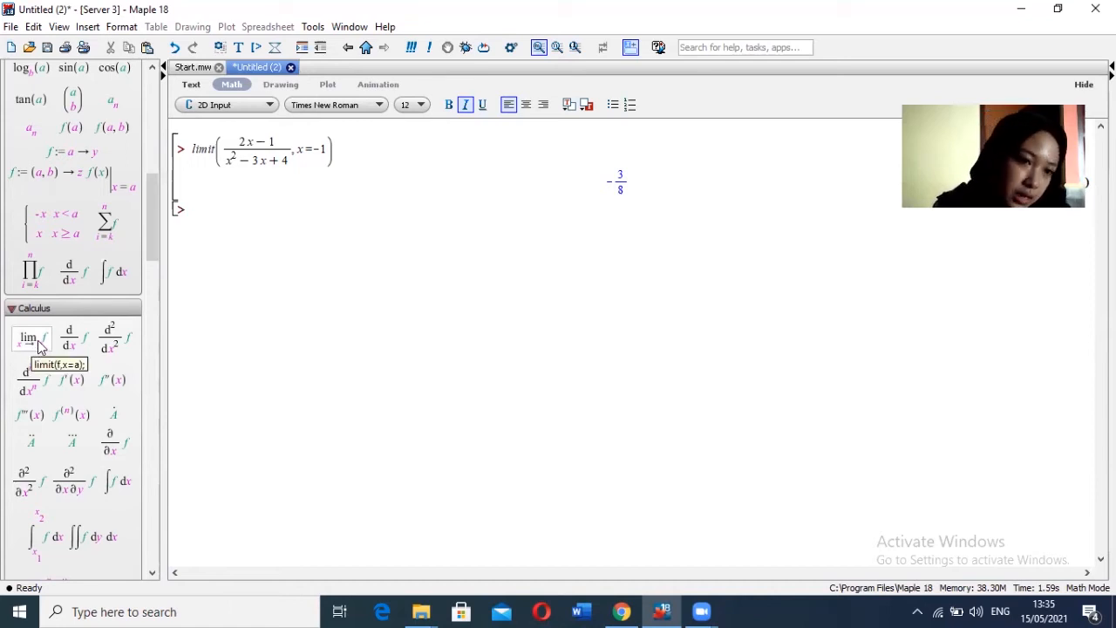
- Insert the calculus limit template on the next line and replace its f with a copy of the fraction from the limit command
click(36, 347)
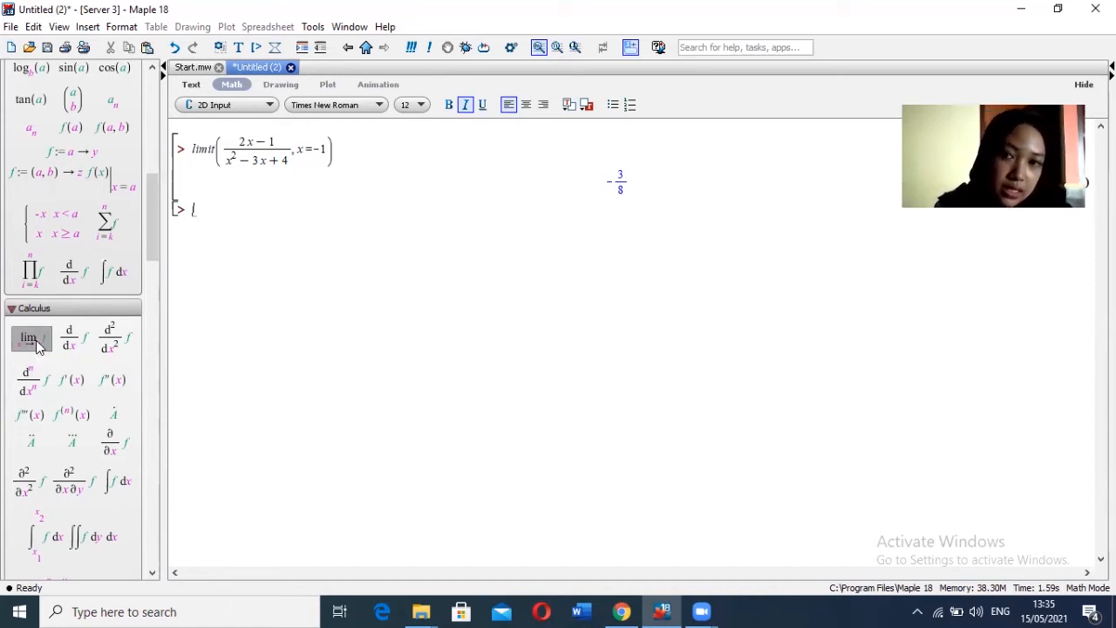
drag(293, 162, 246, 147)
key(ctrl+c)
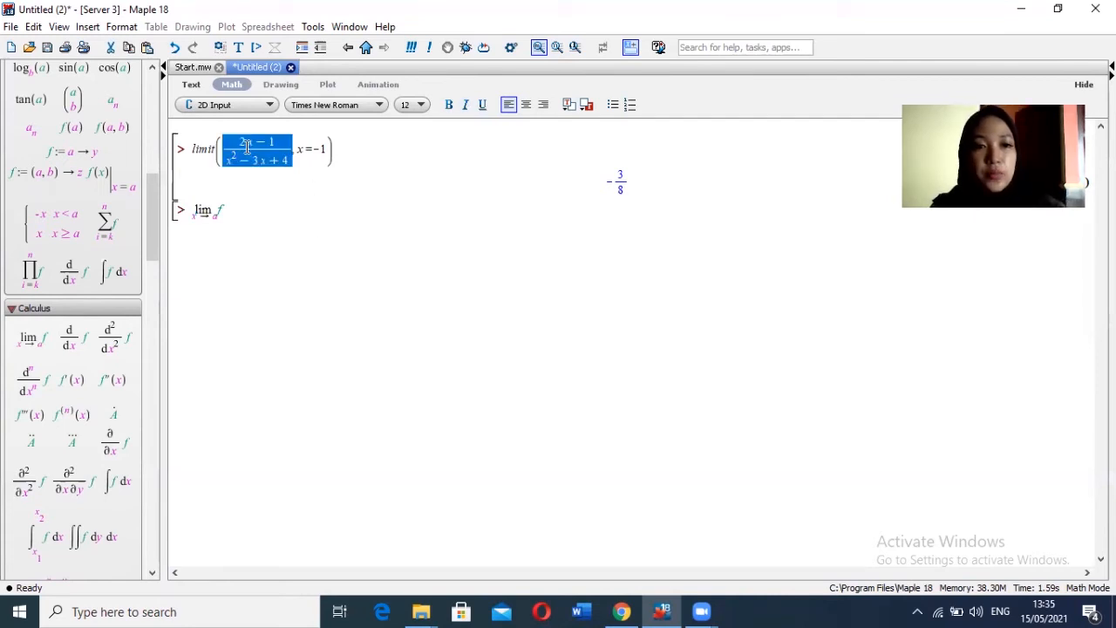
click(221, 209)
double_click(220, 209)
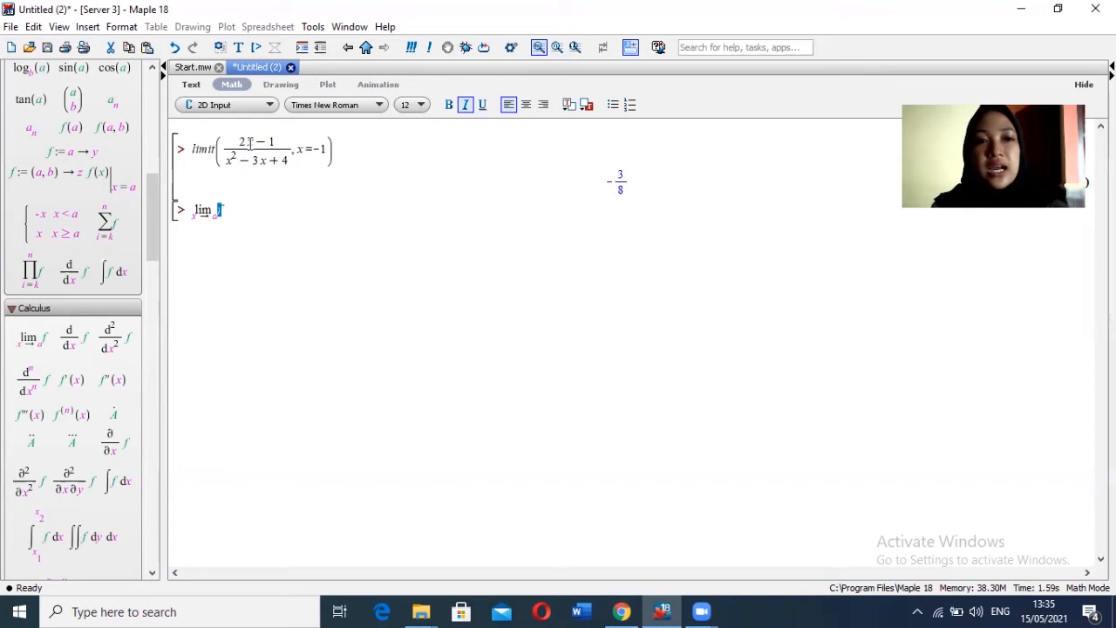
key(ctrl+v)
- Set the limit template's approach value to -1 and execute the expression
click(218, 224)
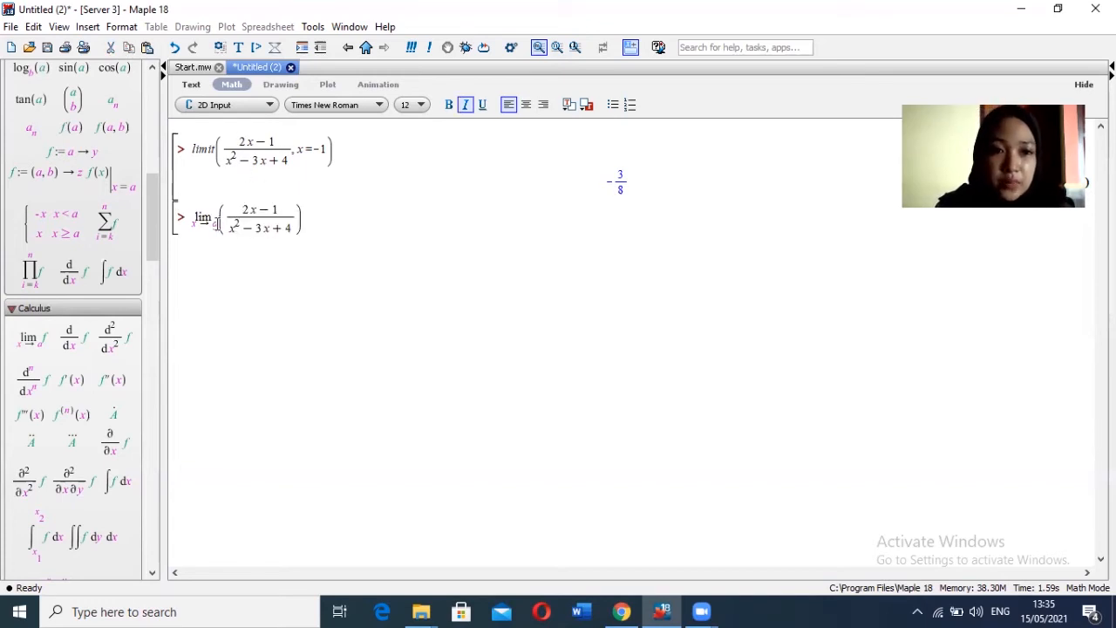
key(BackSpace)
text(-1)
key(Return)
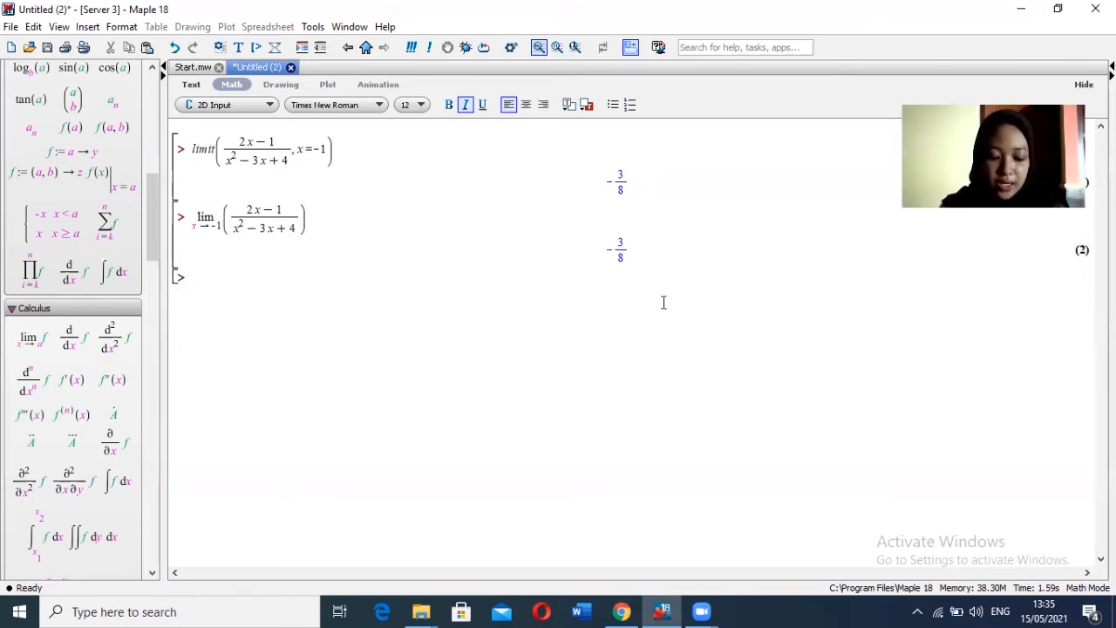
- Load the calculus package by executing with(Student[Calculus1])
text(with(Stu)
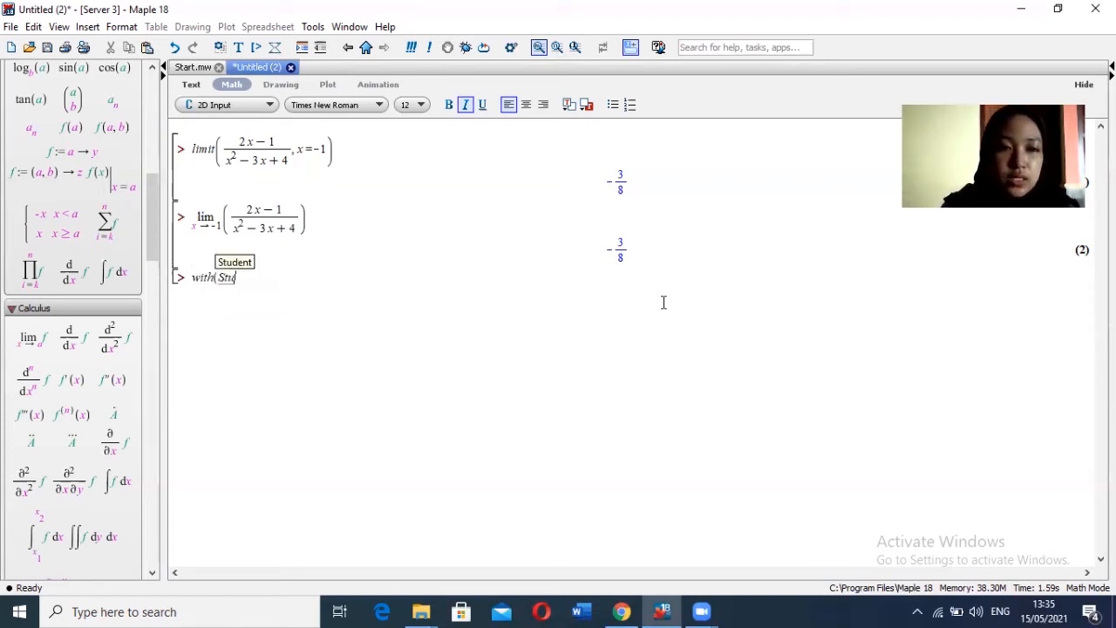
text(dent[Calculus1)
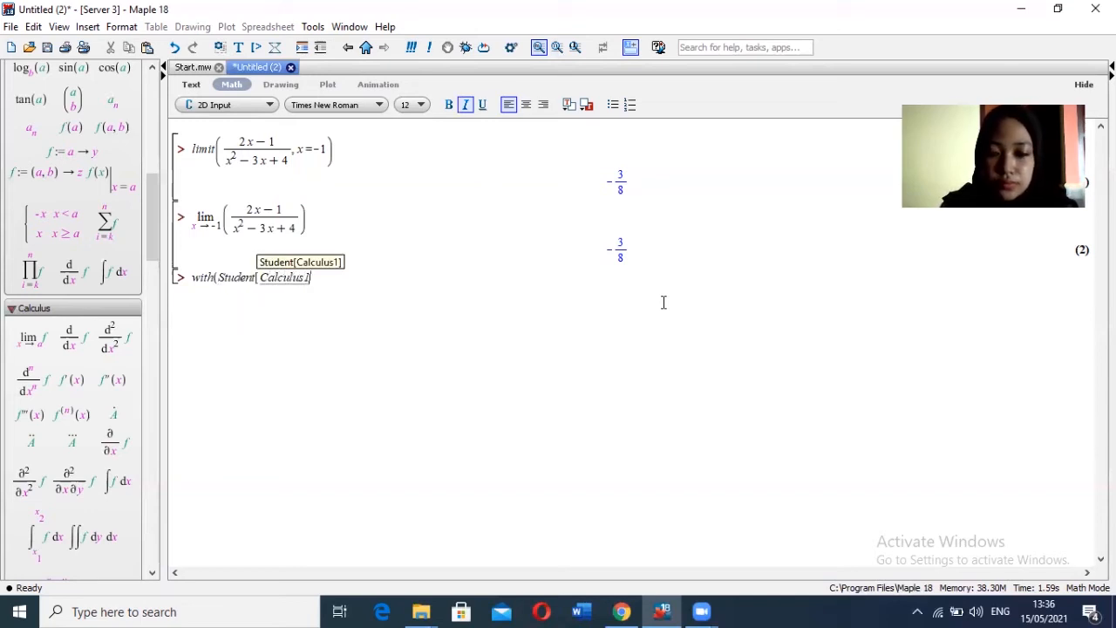
text(]))
key(Return)
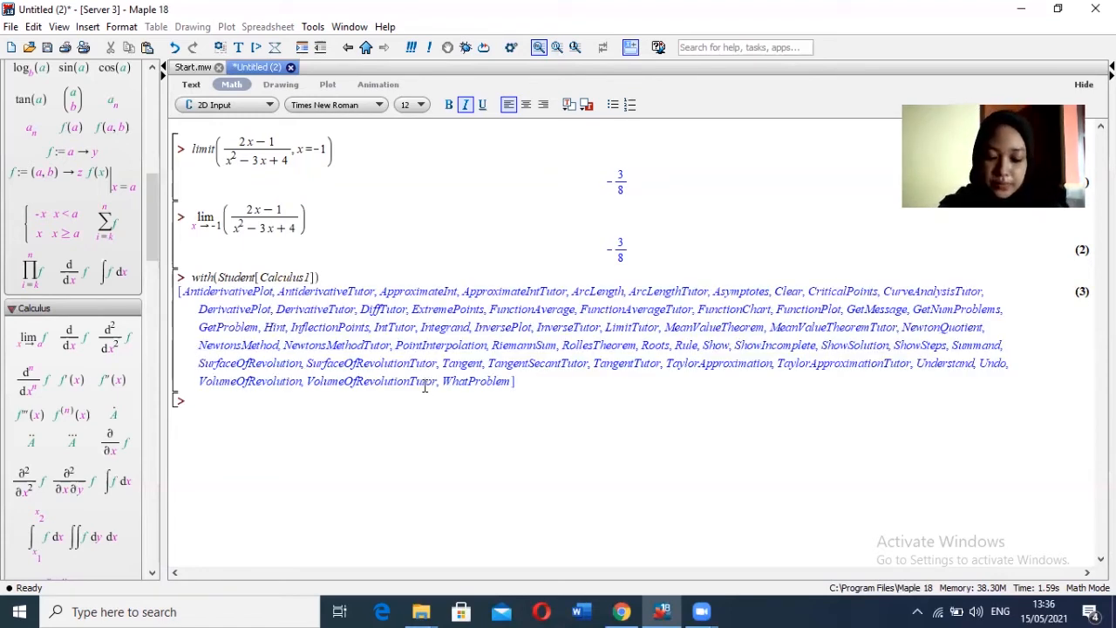
- Open the limit methods tutor by executing LimitTutor() below the loaded package
text(lim)
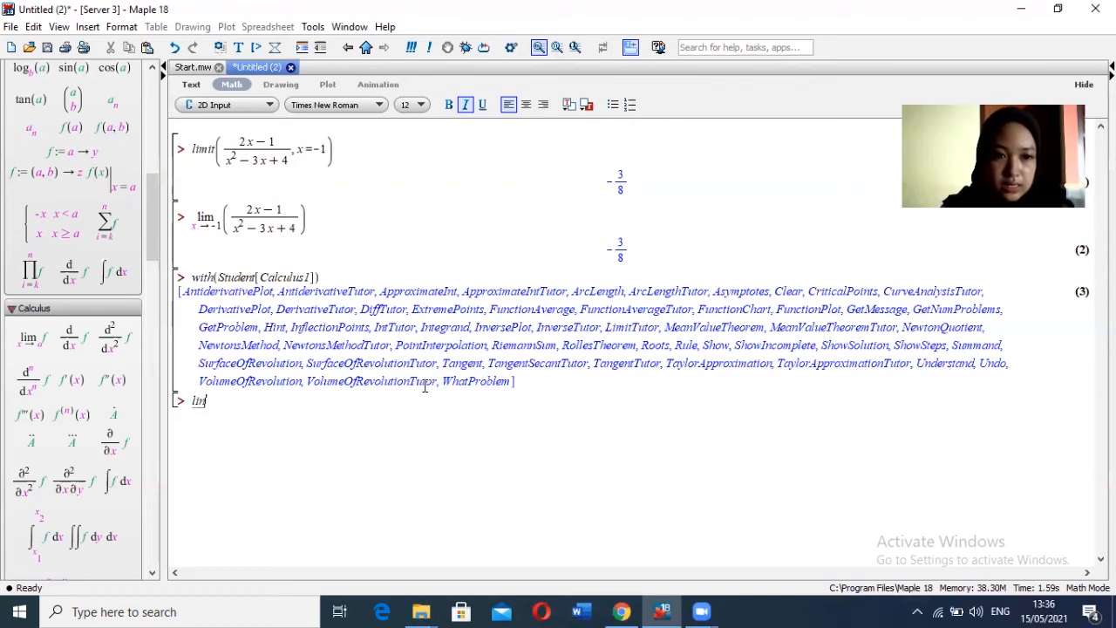
text(it)
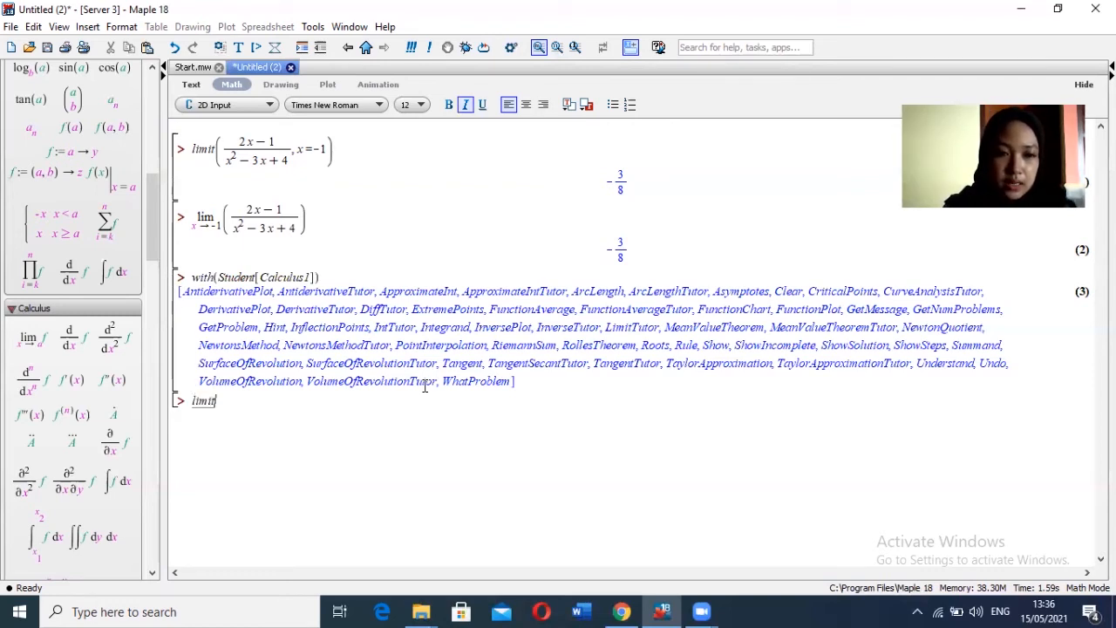
text(Tuto)
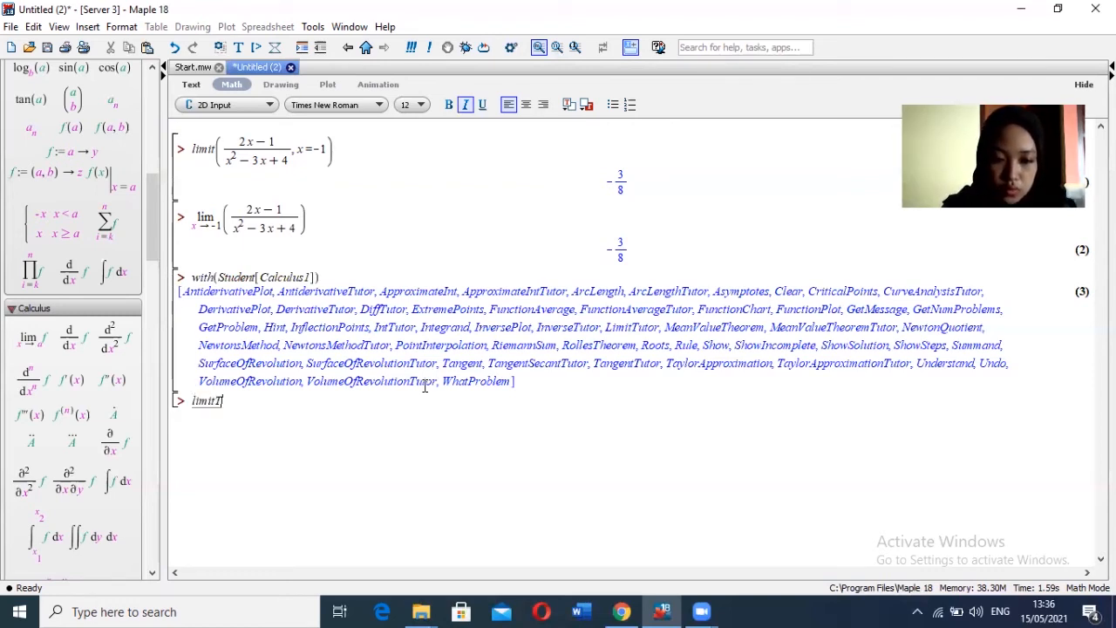
text(r()
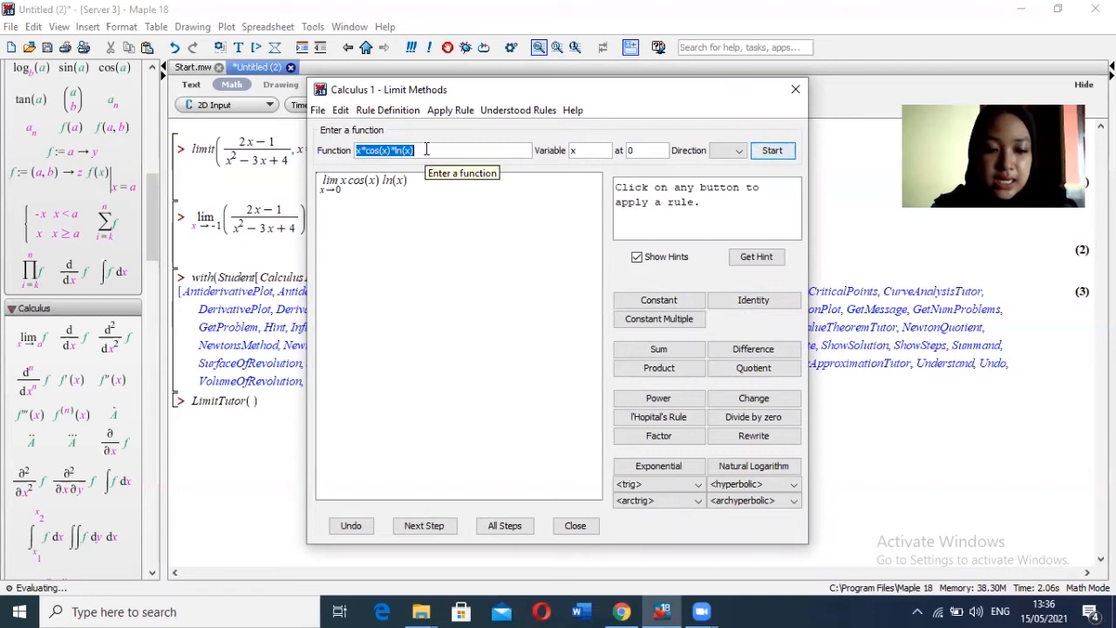
- Set the tutor's function to (2*x-1)/(x^2-3*x+4) with x approaching -1 and generate all solution steps
key(ctrl+v)
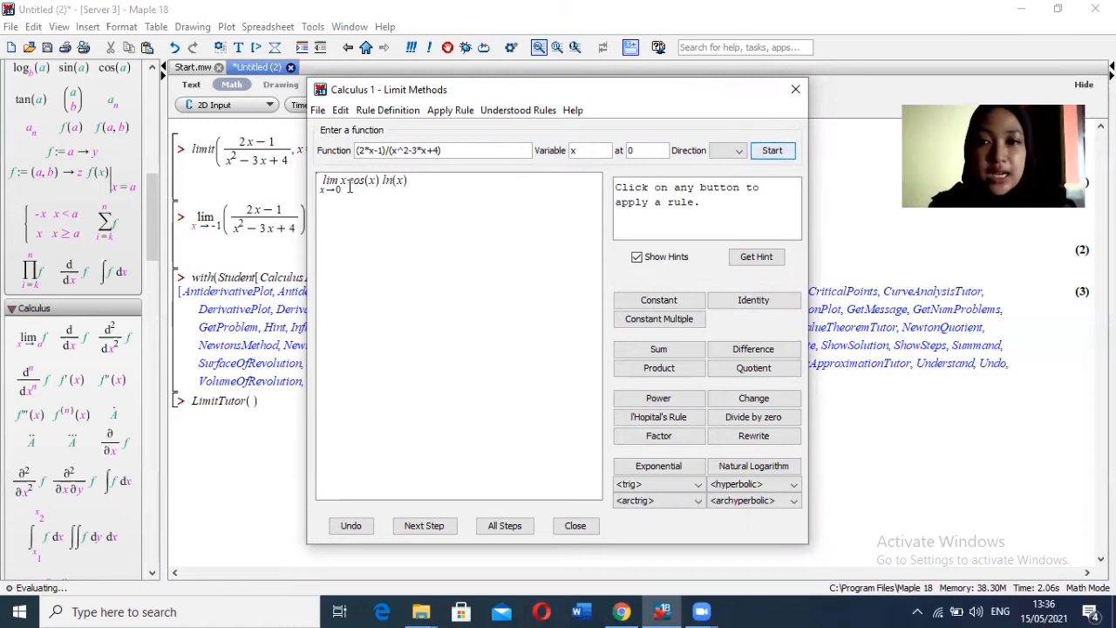
double_click(643, 150)
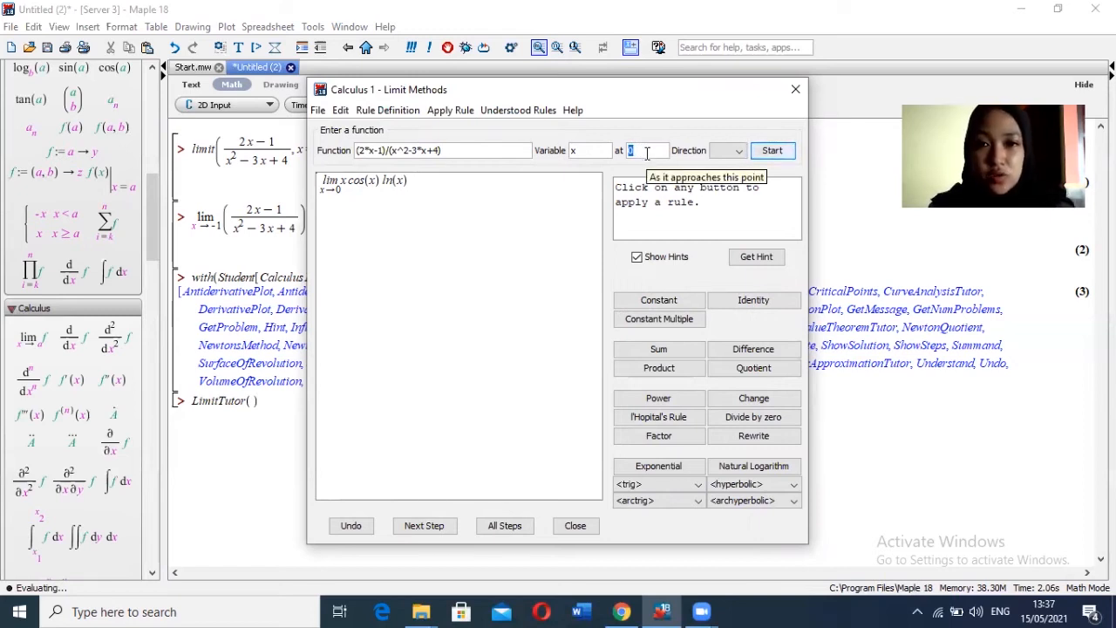
text(-1)
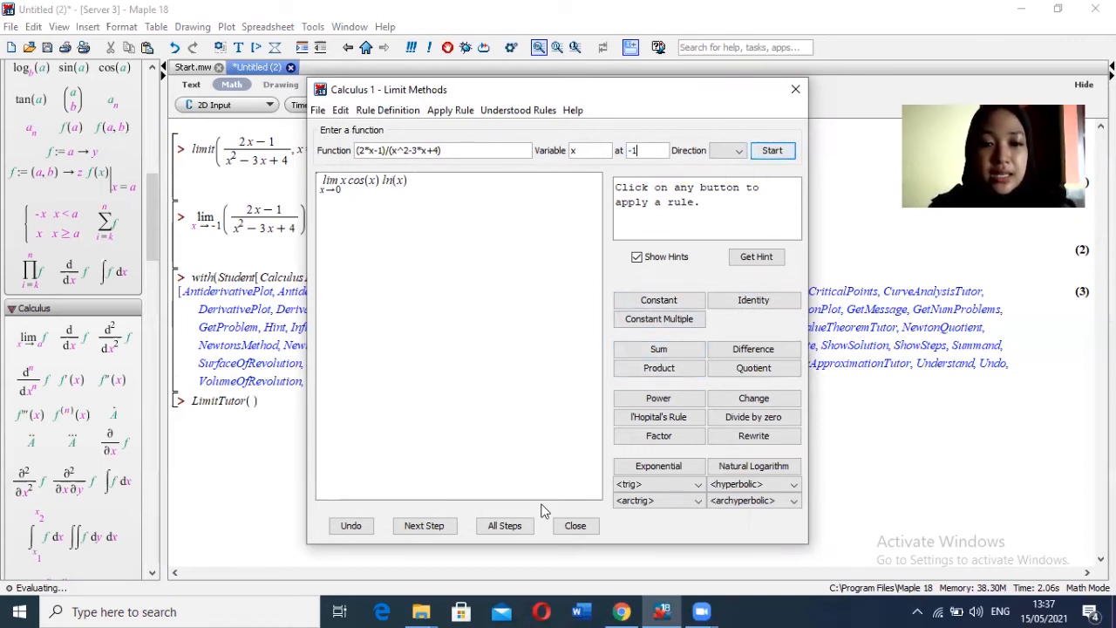
click(505, 526)
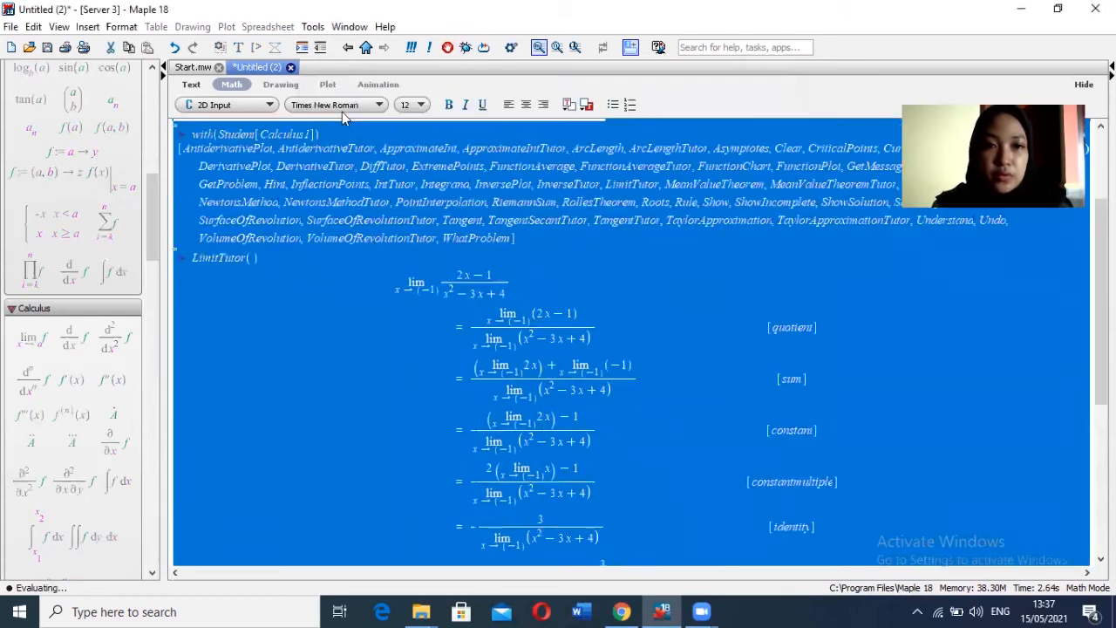
- Clear the document's contents and execute a diff command for the fraction (5x-3)/(x+6) with respect to x
key(Delete)
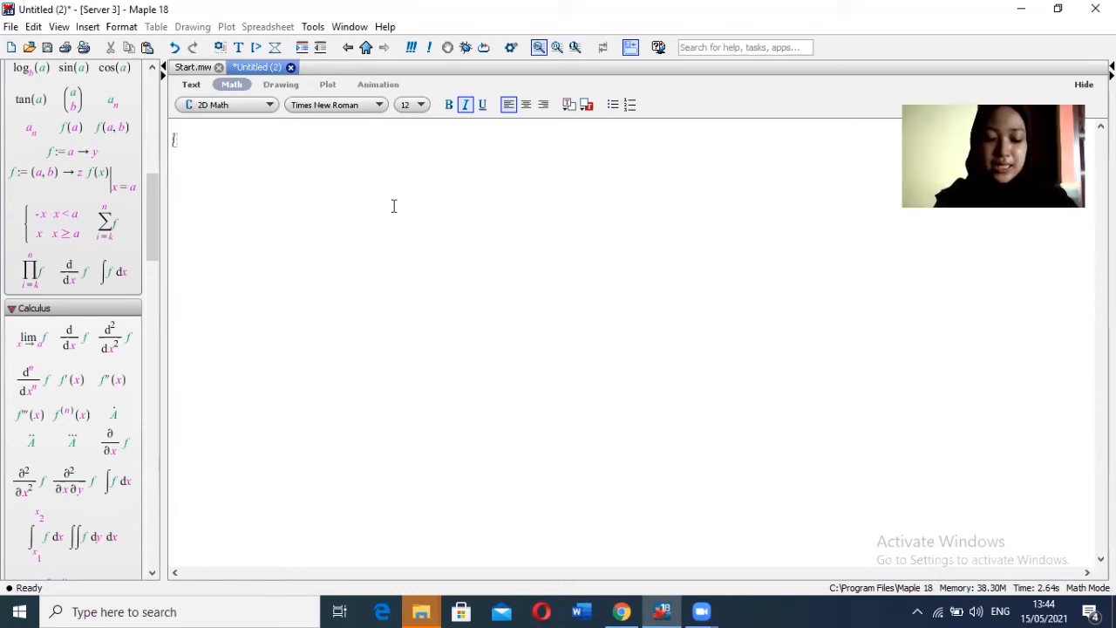
text(diff()
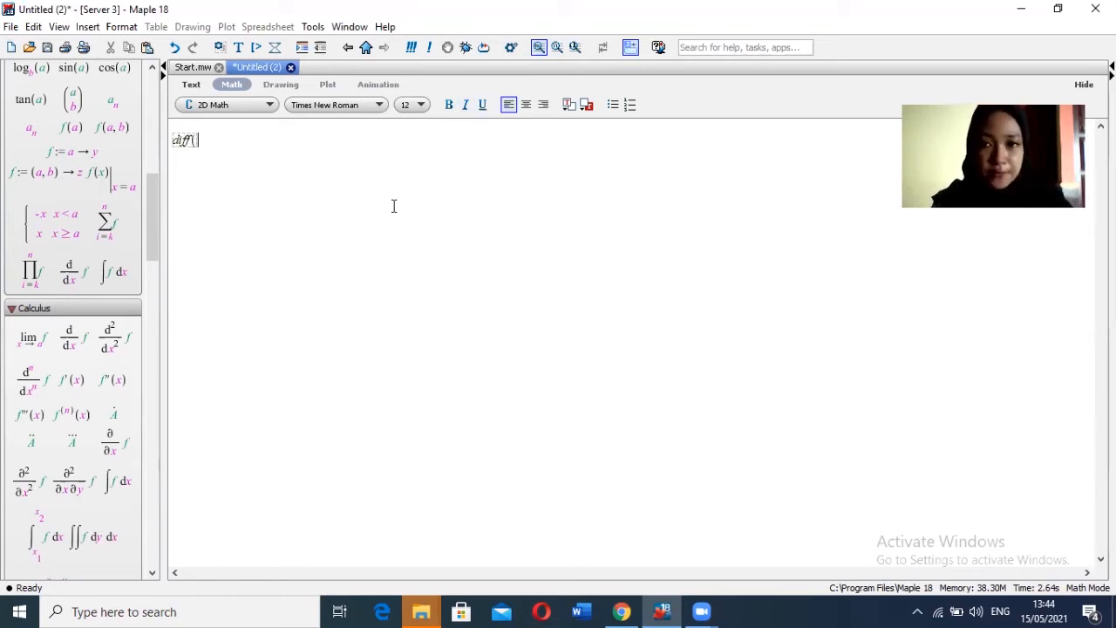
text(5x/)
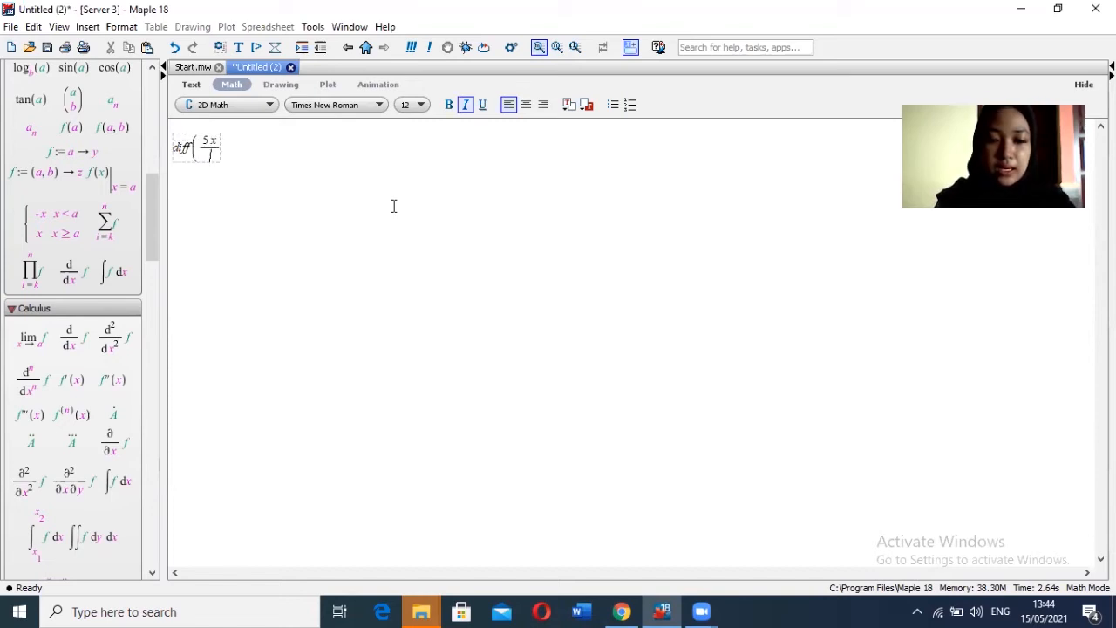
key(Up)
key(Right)
key(Right)
key(Right)
text(-3/)
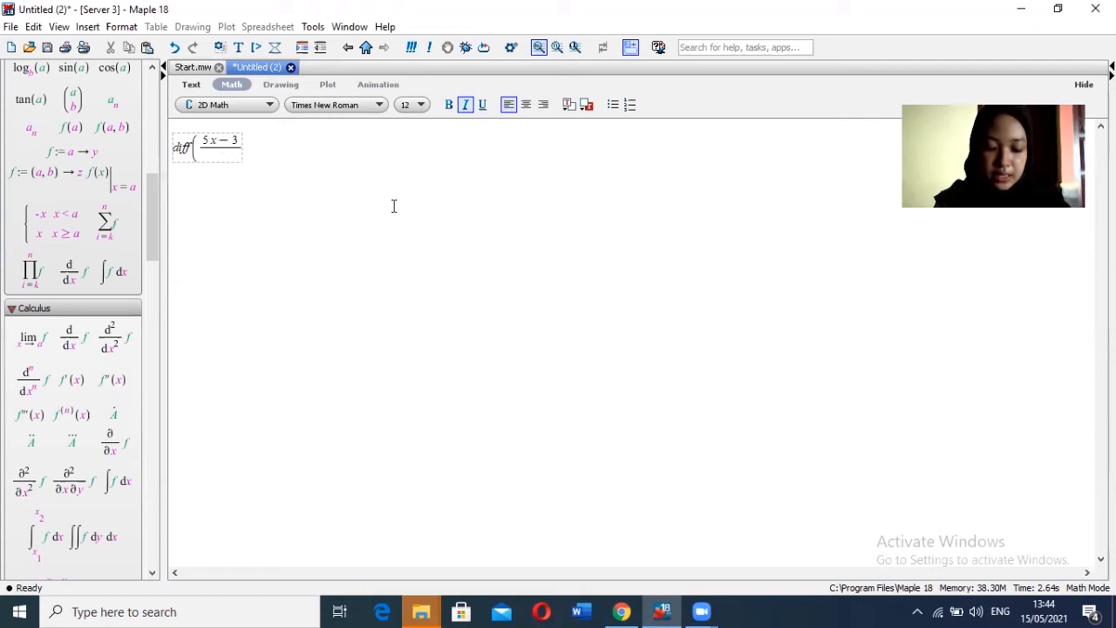
text(x+6)
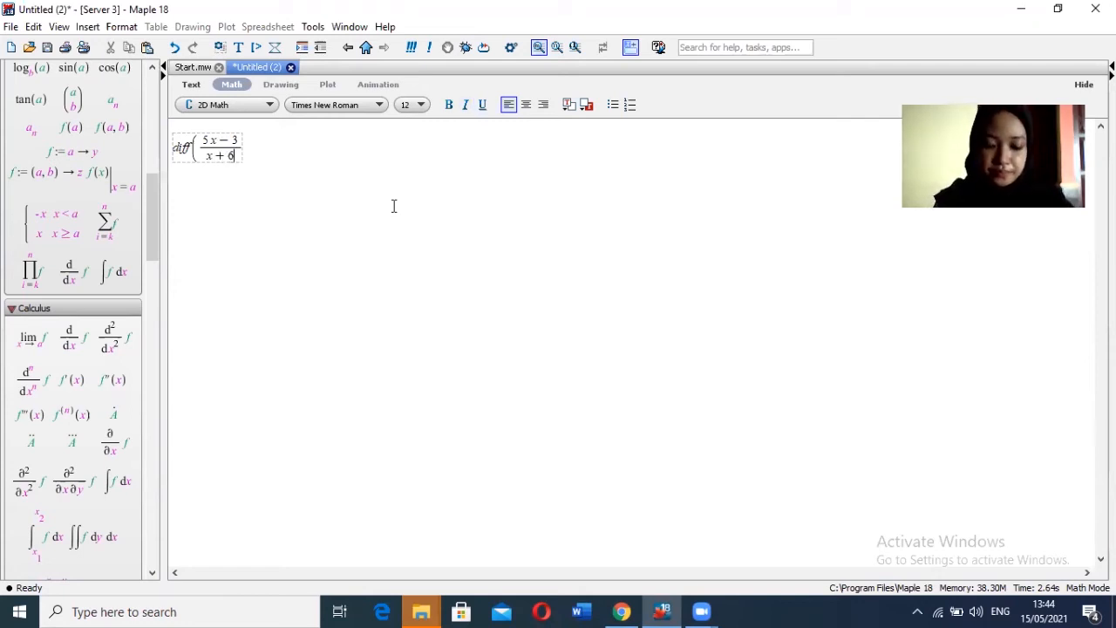
key(Right)
text(,x))
key(Return)
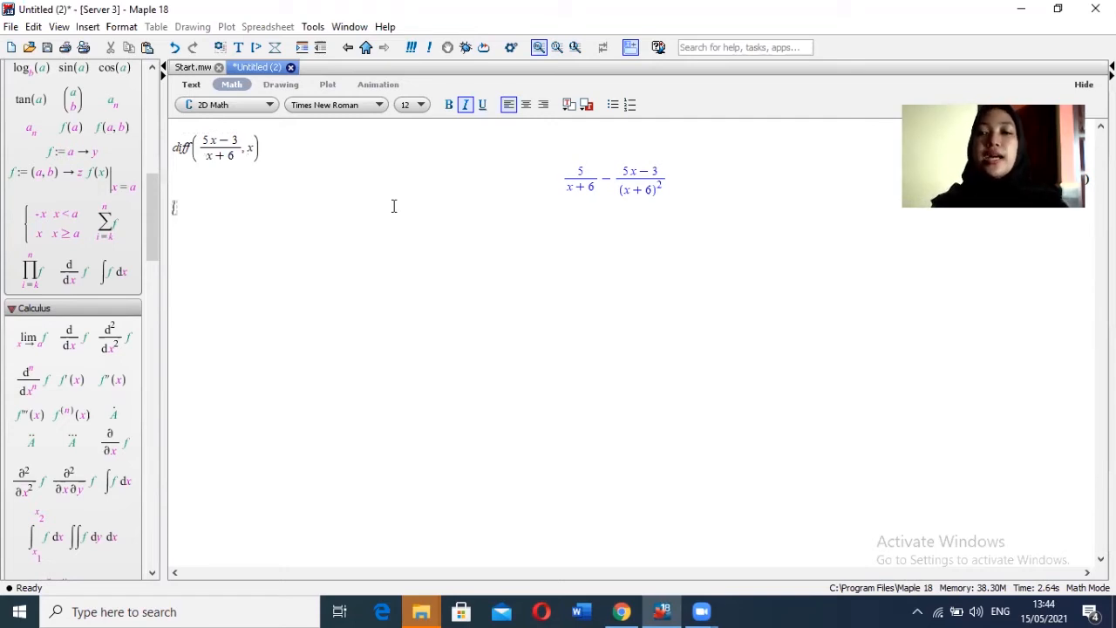
- Insert the d/dx template on the next line, replace its f with a parenthesized copy of the diff command's fraction, and execute it
click(69, 338)
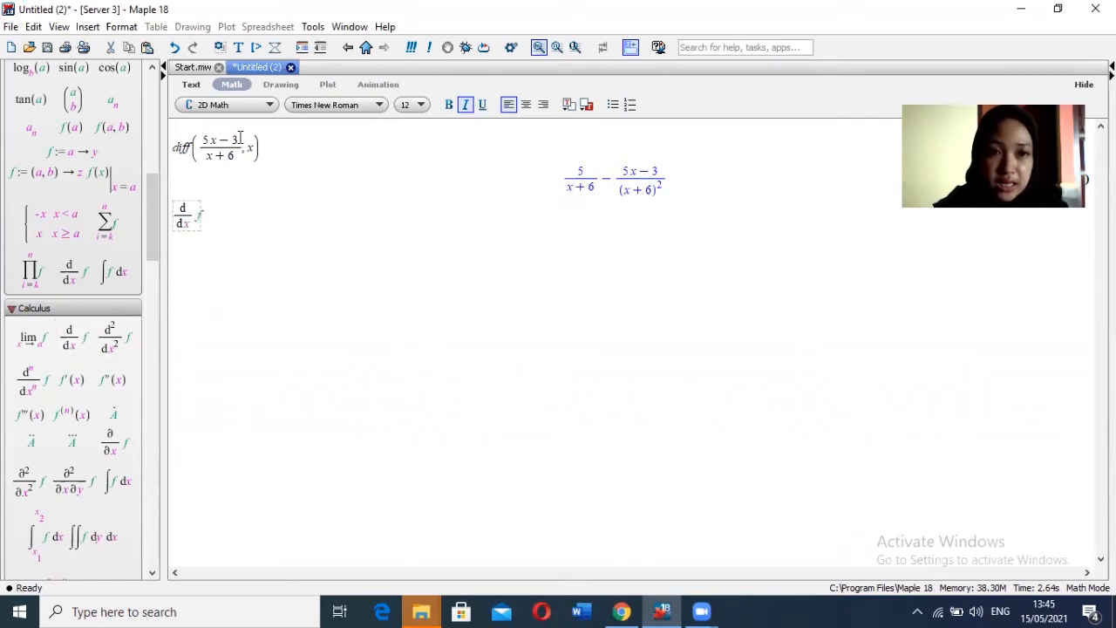
drag(240, 139, 216, 145)
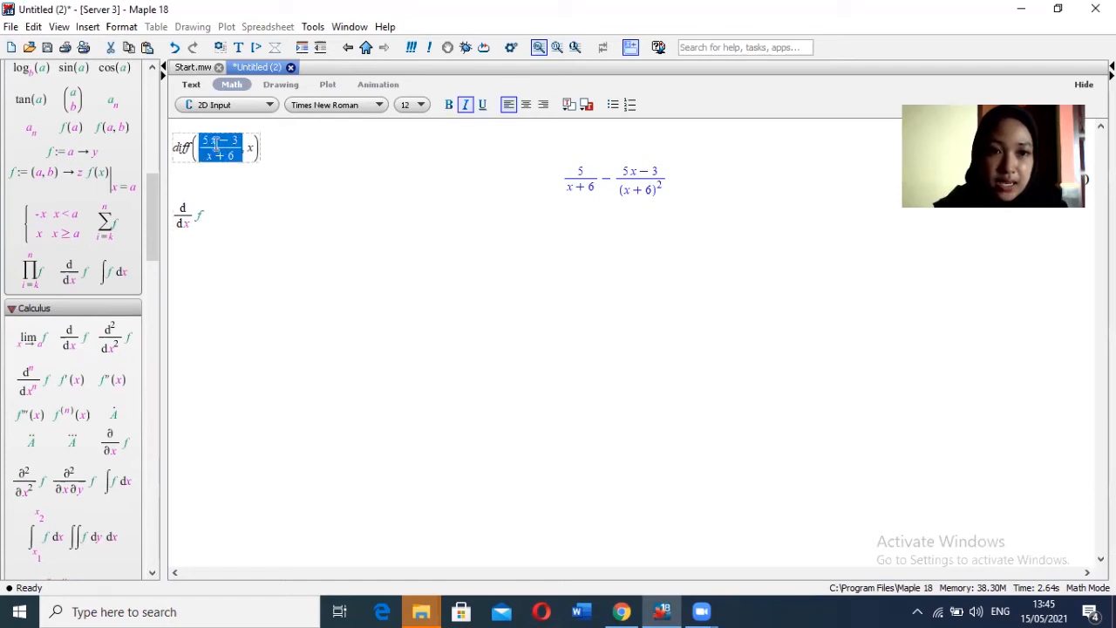
click(198, 214)
click(197, 215)
key(BackSpace)
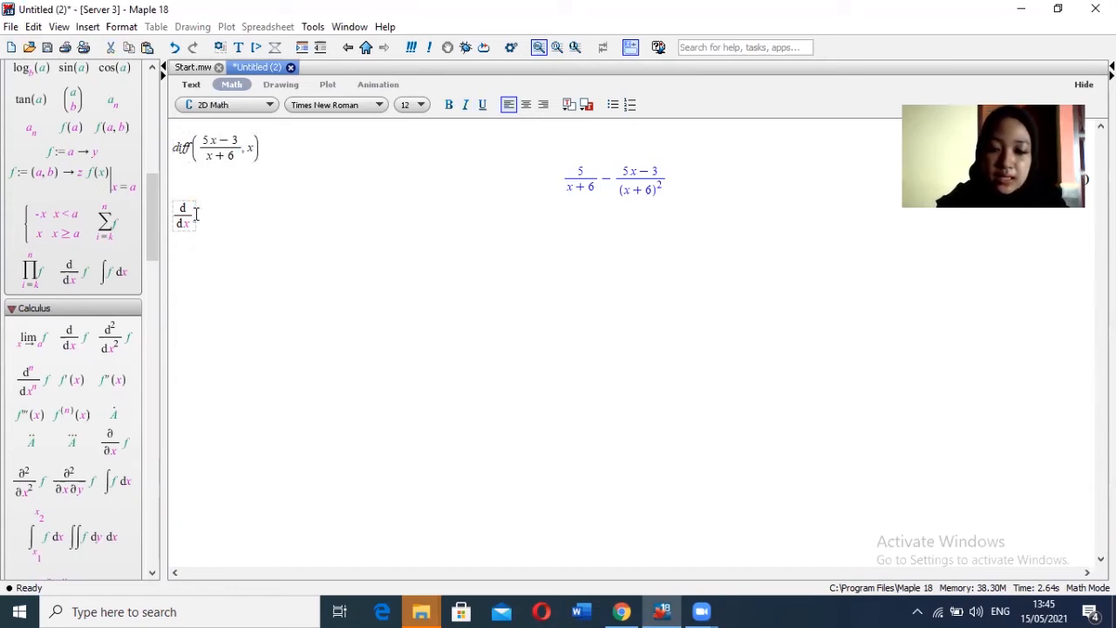
text(()
key(ctrl+v)
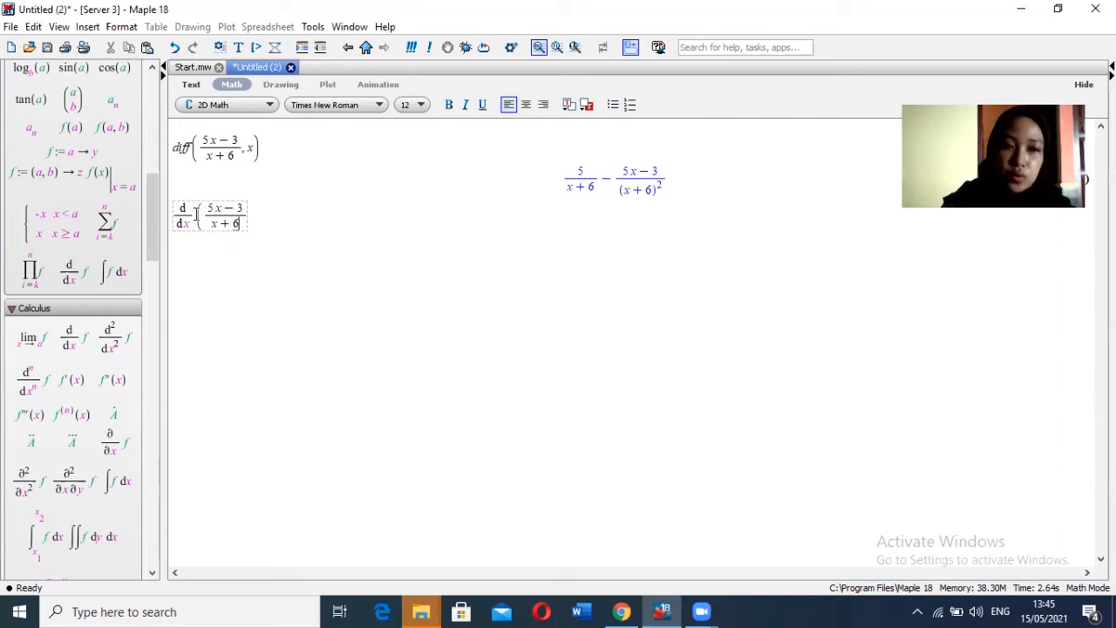
text())
key(Return)
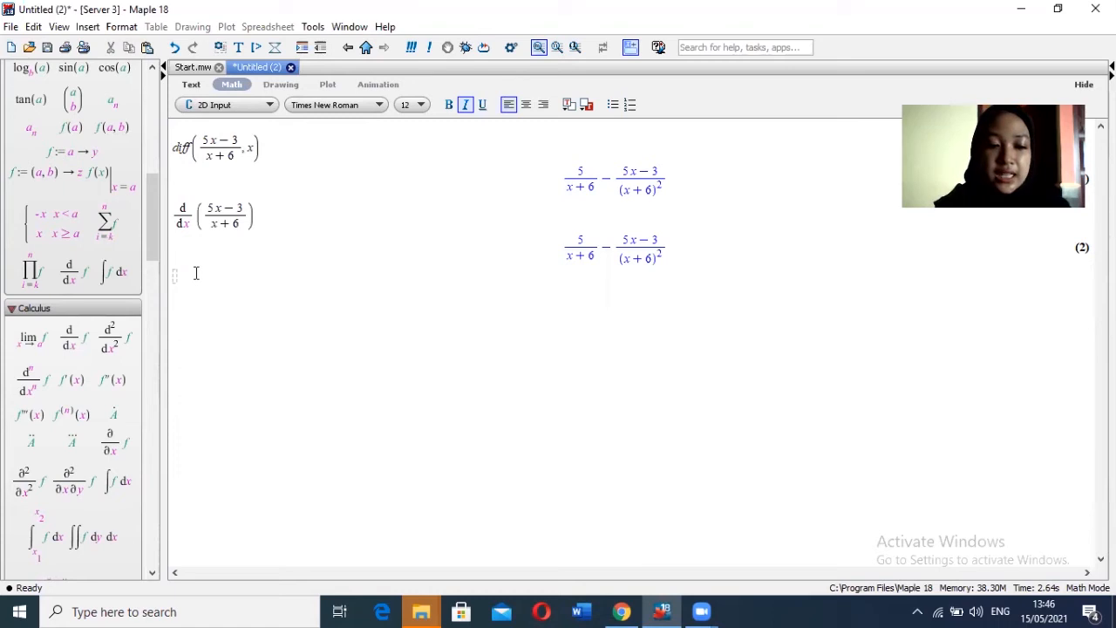
- Load the calculus package below the derivatives by executing with(Student[Calculus1])
text(with(Stu)
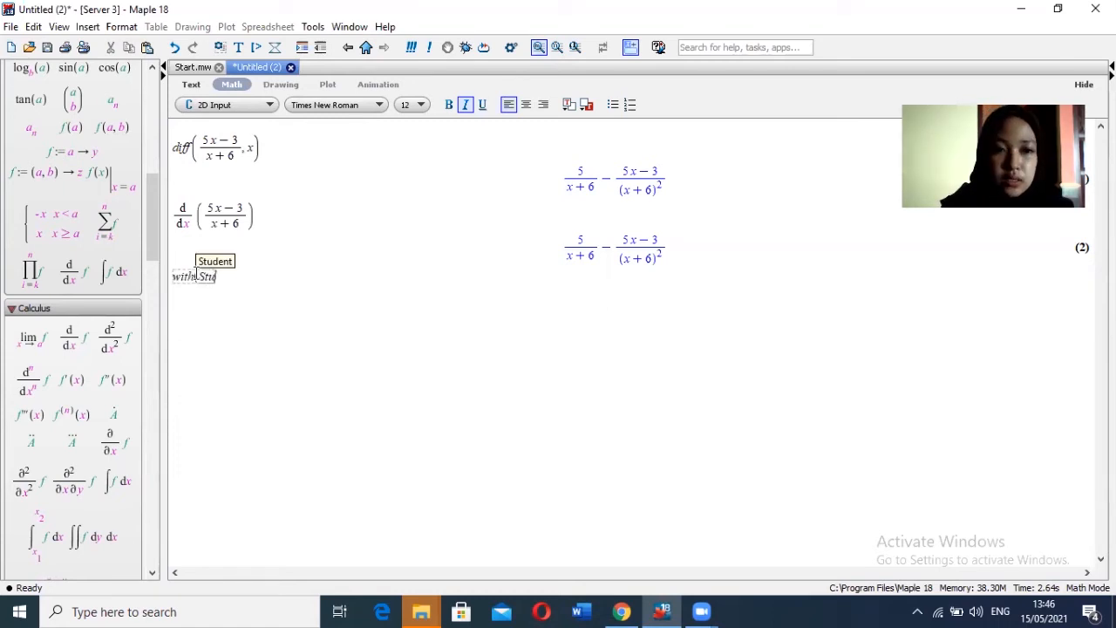
text(dent)
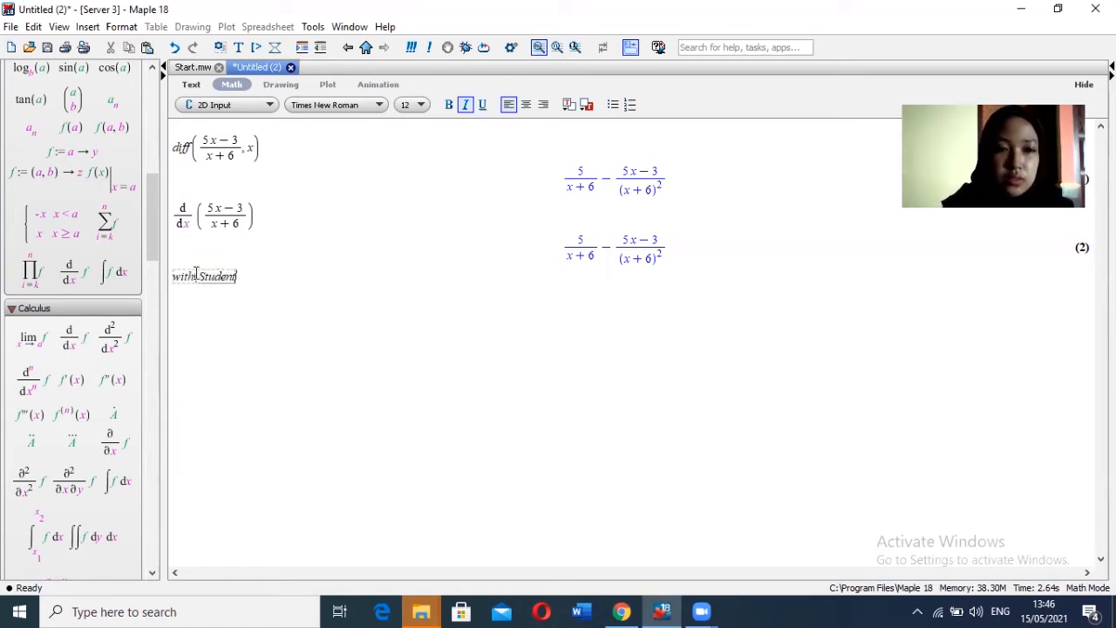
text([Ca)
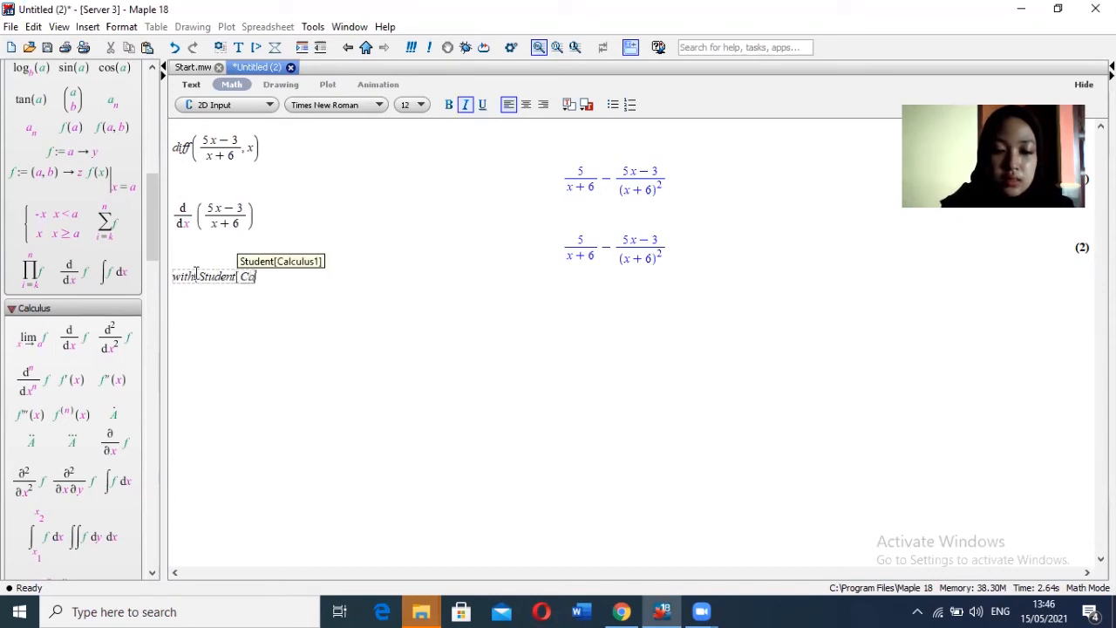
text(lculus1])
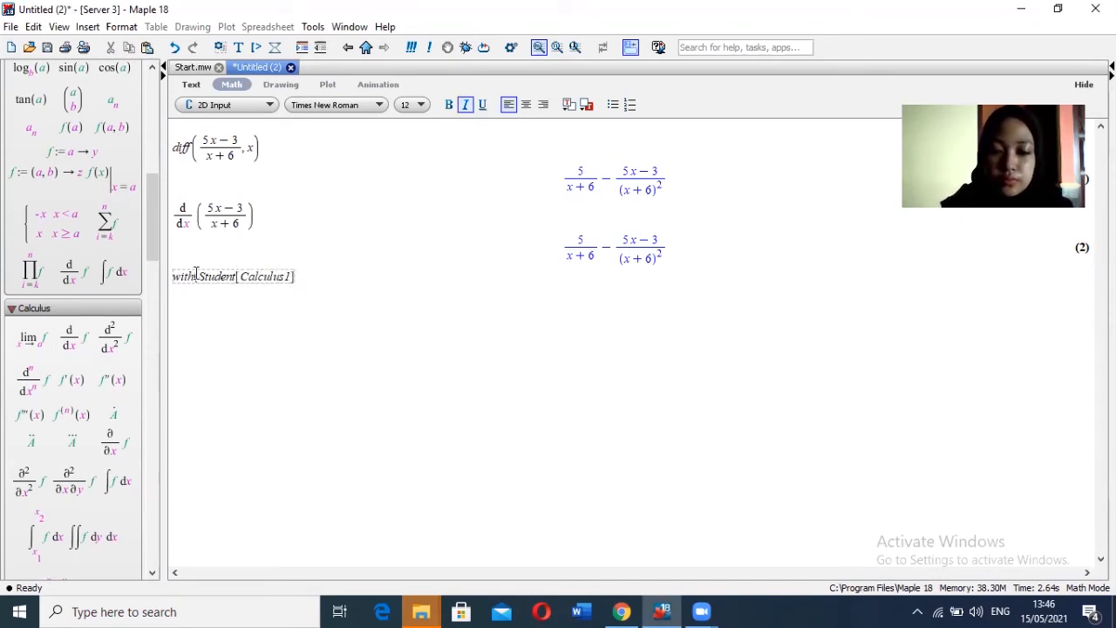
text())
key(Return)
- Open the differentiation methods tutor by executing DiffTutor()
text(Di)
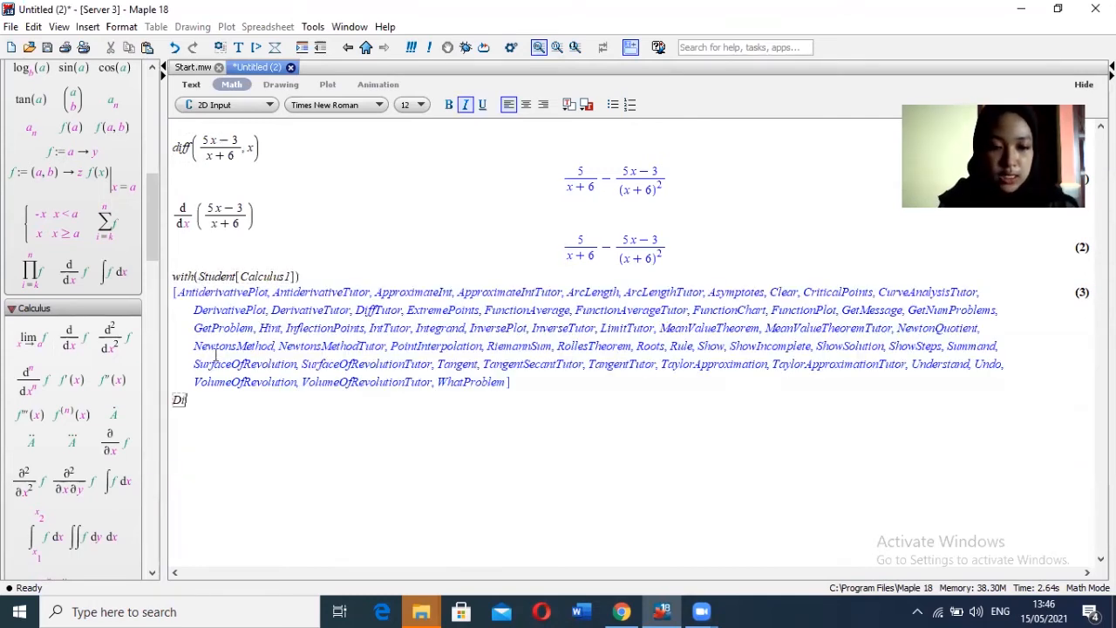
text(ffTutor)
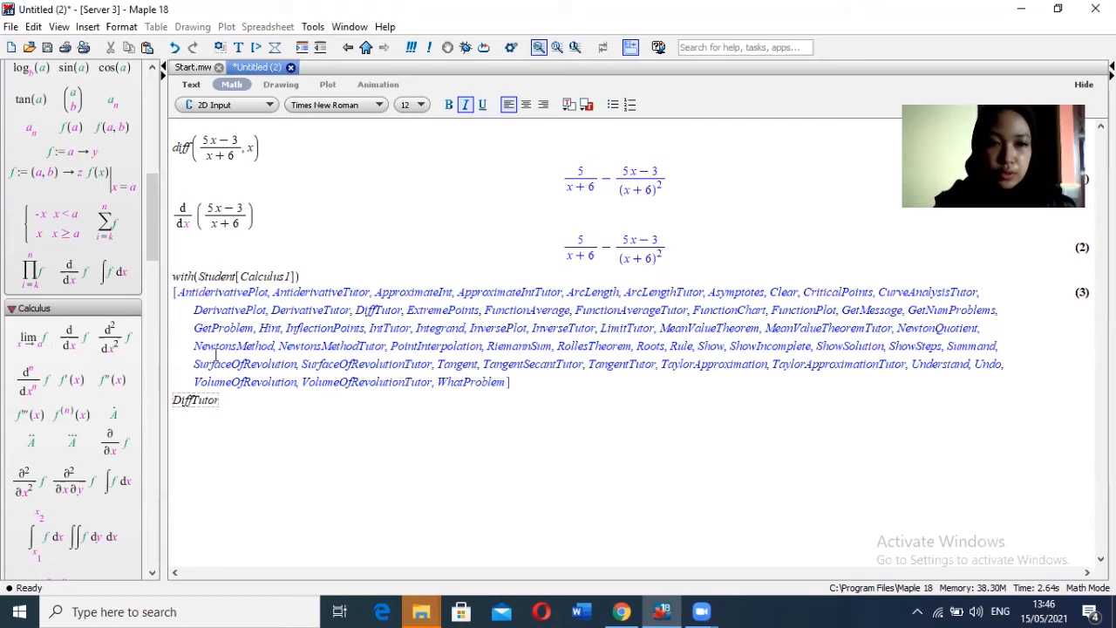
text(( ))
key(Return)
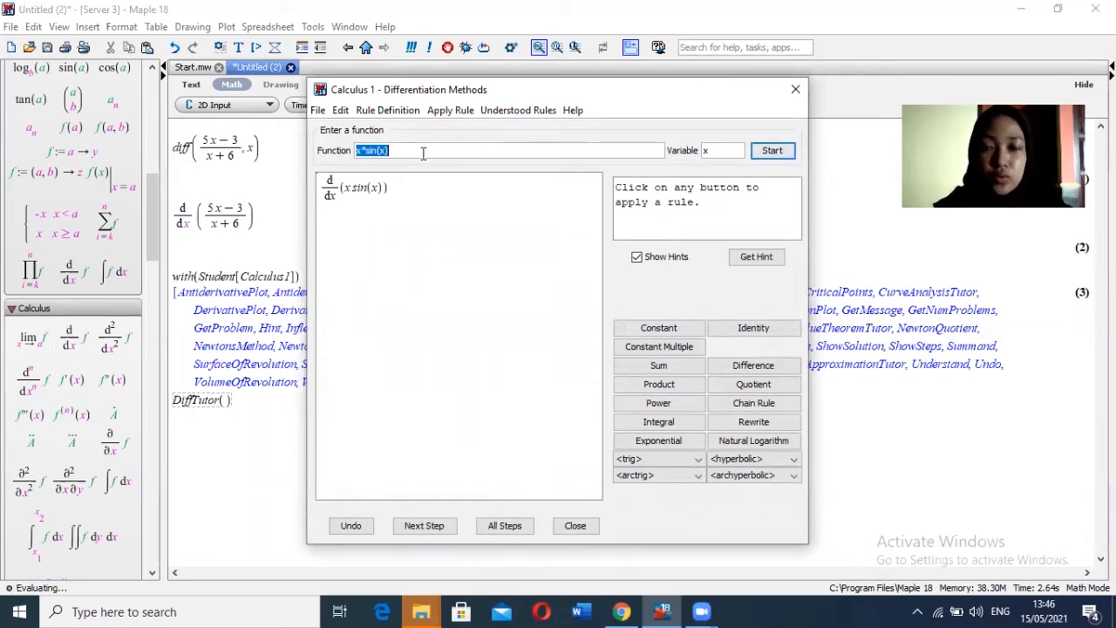
- Generate all differentiation steps for (5*x-3)/(x+6) in the tutor and close it to return the solution to the document
text((5*x-3)/(x+6))
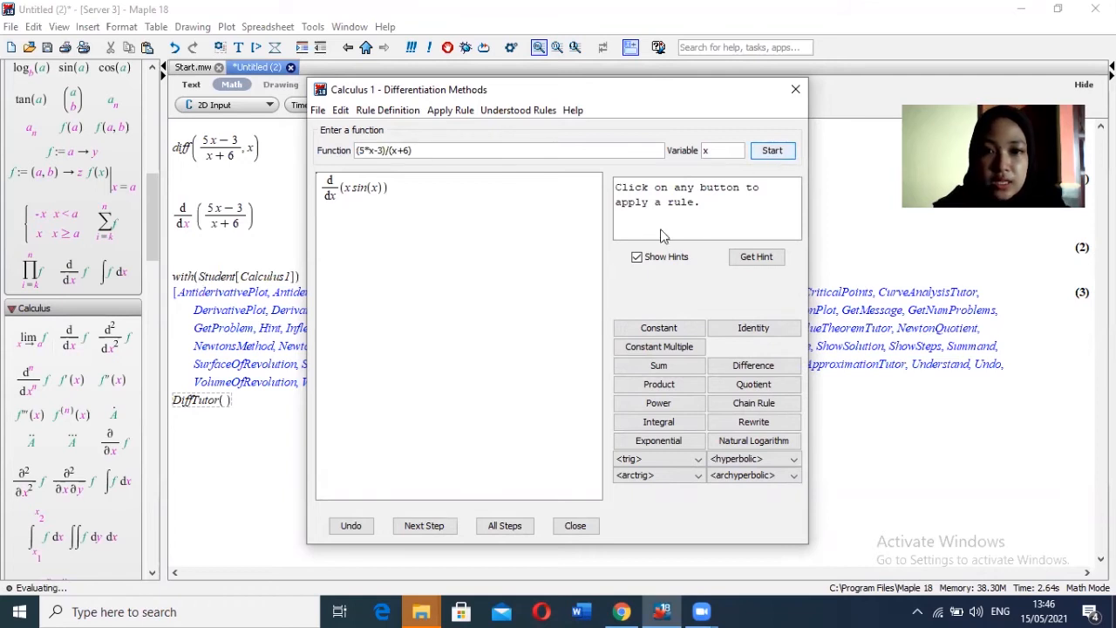
key(Return)
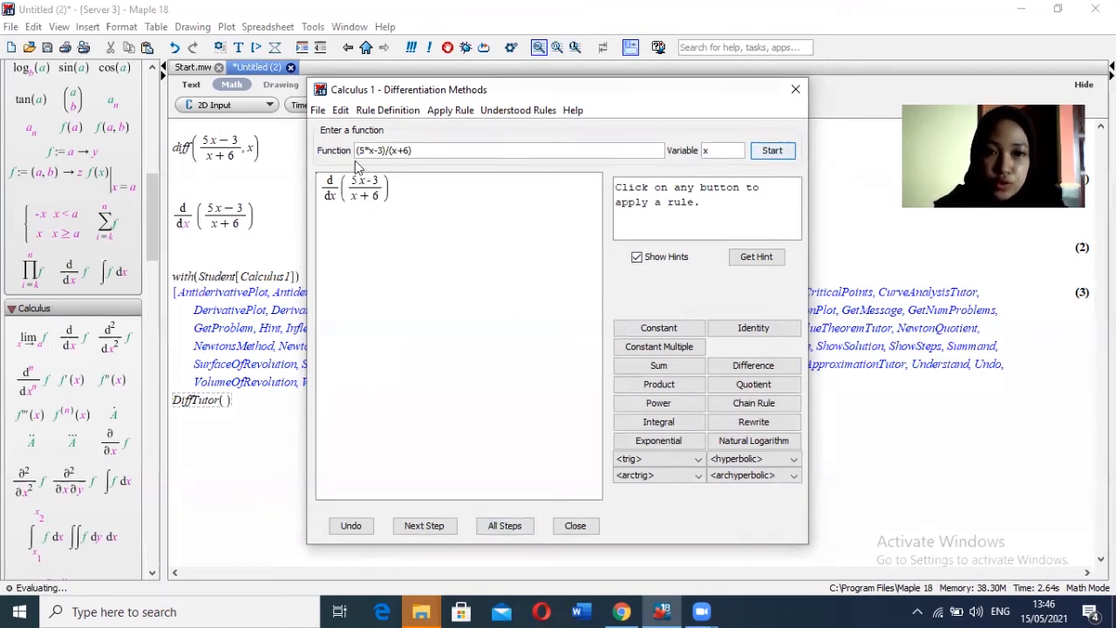
click(501, 526)
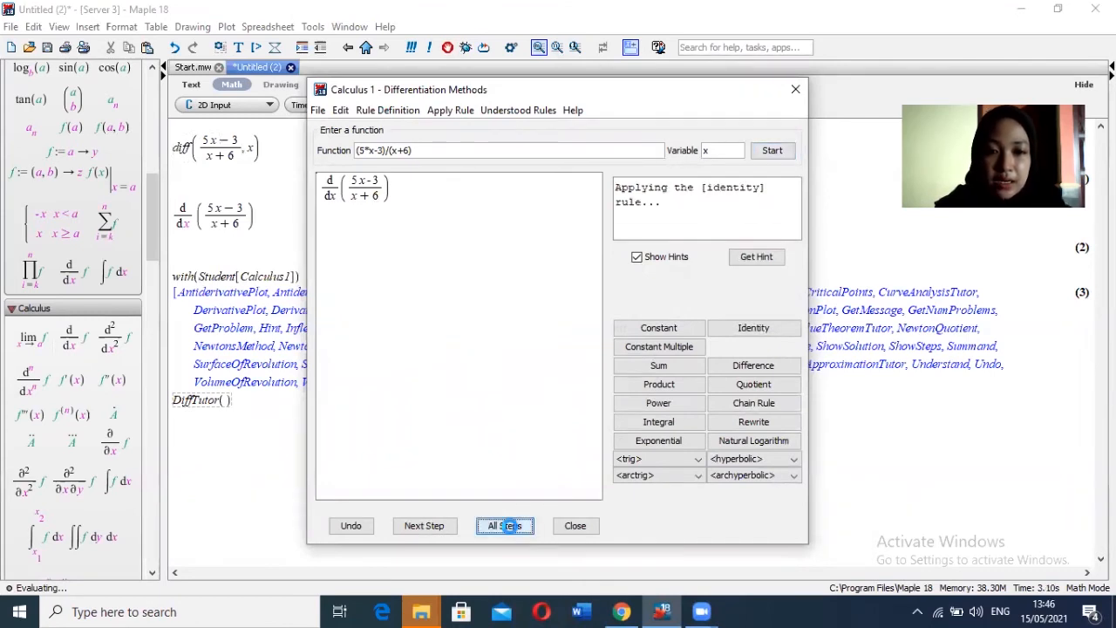
drag(590, 237, 592, 403)
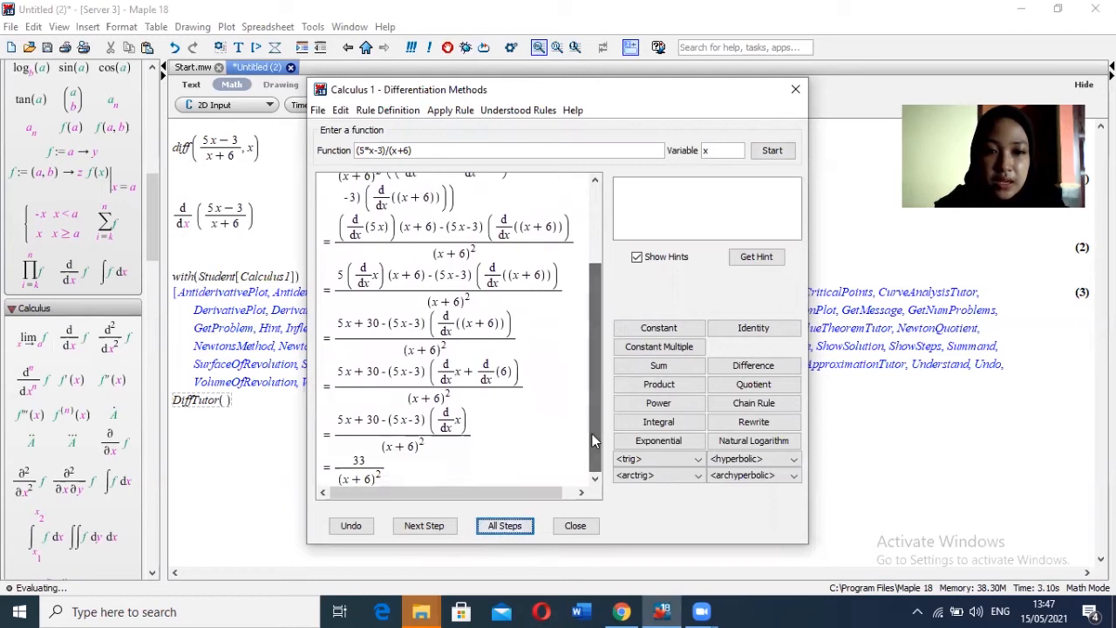
click(568, 527)
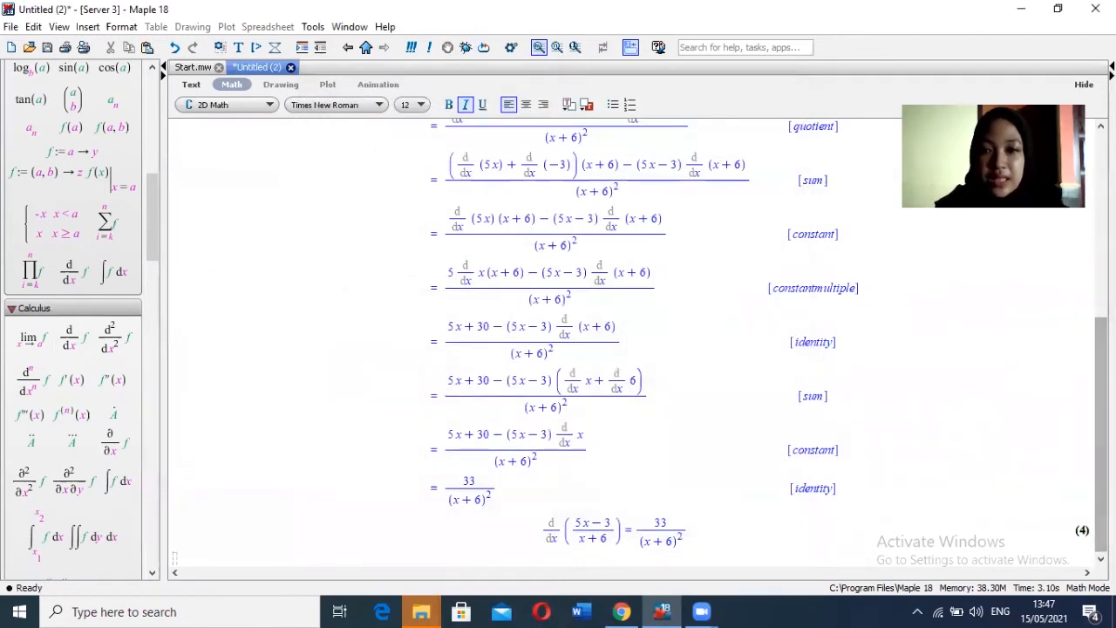
- Delete all the differentiation commands and results from the document
click(1079, 373)
click(998, 355)
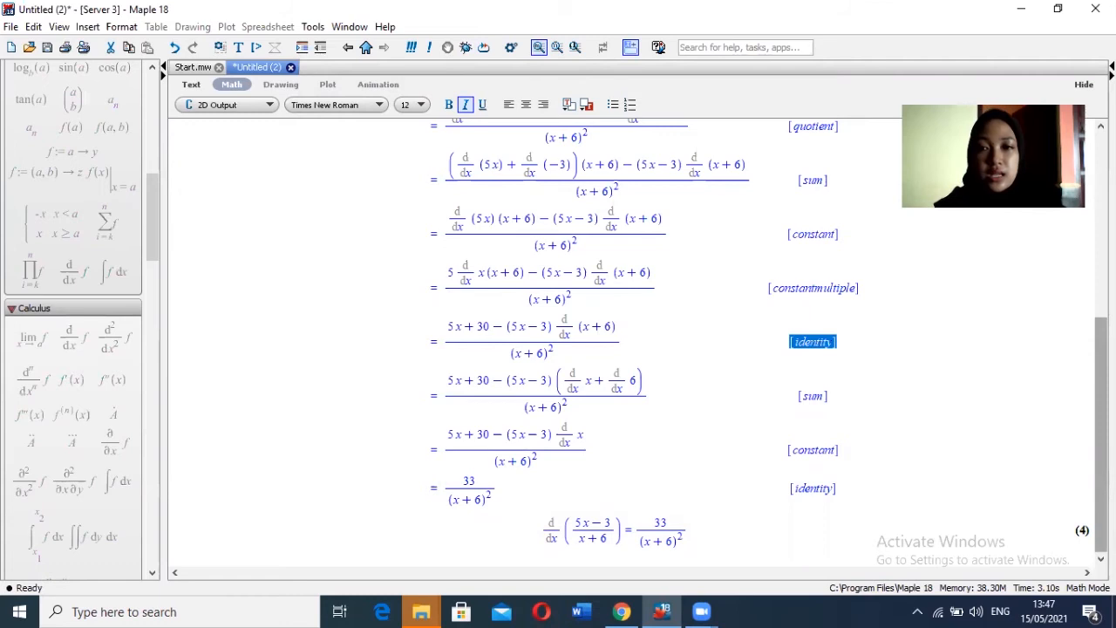
click(946, 339)
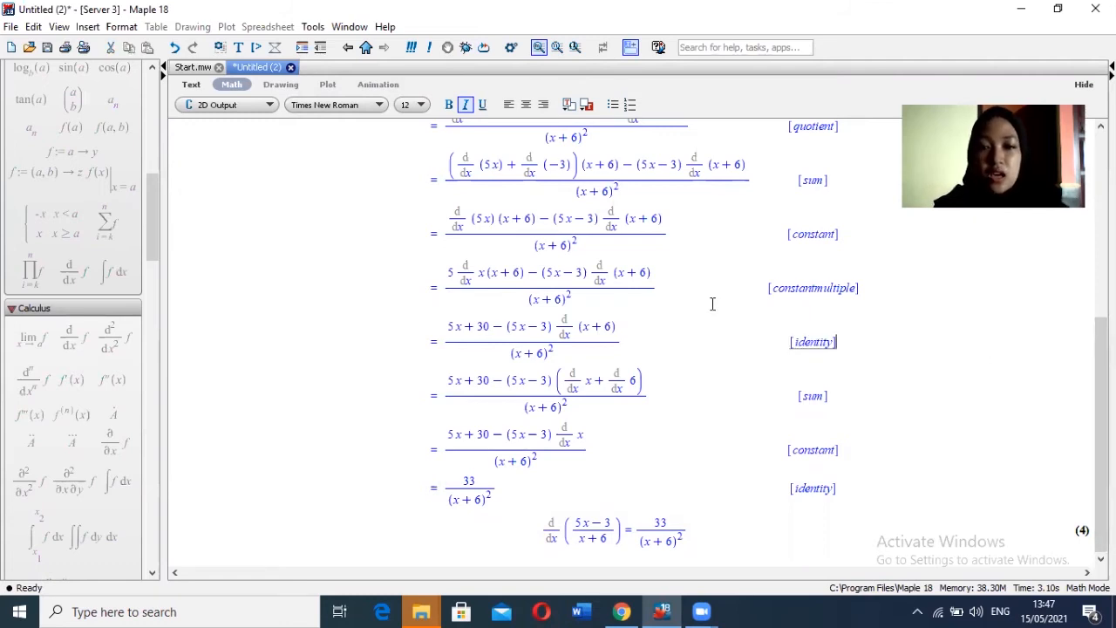
drag(758, 539, 425, 75)
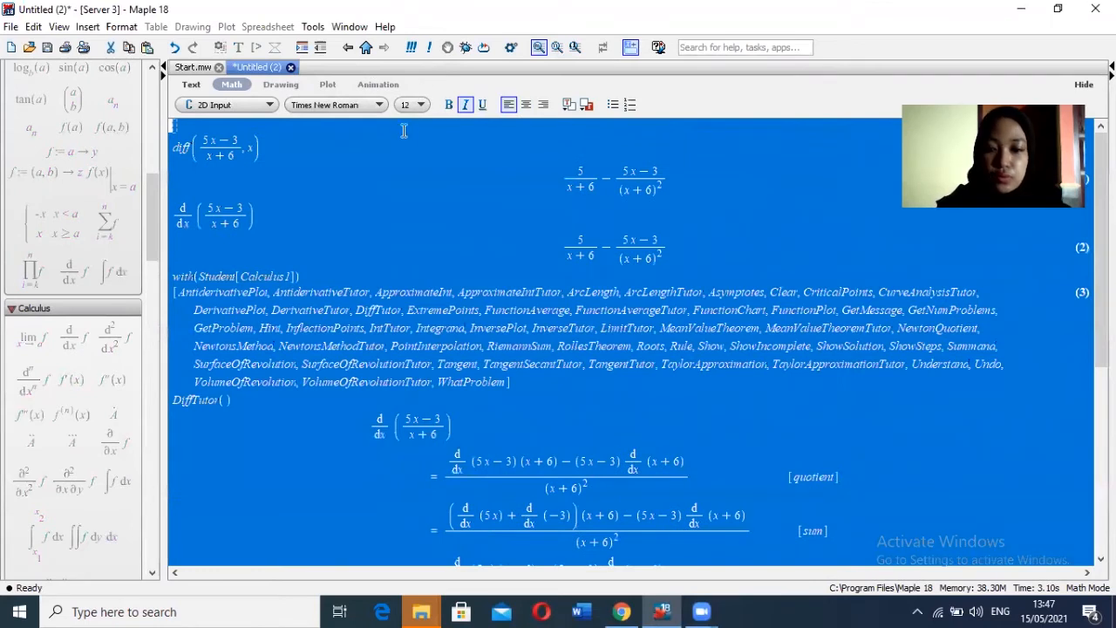
key(Delete)
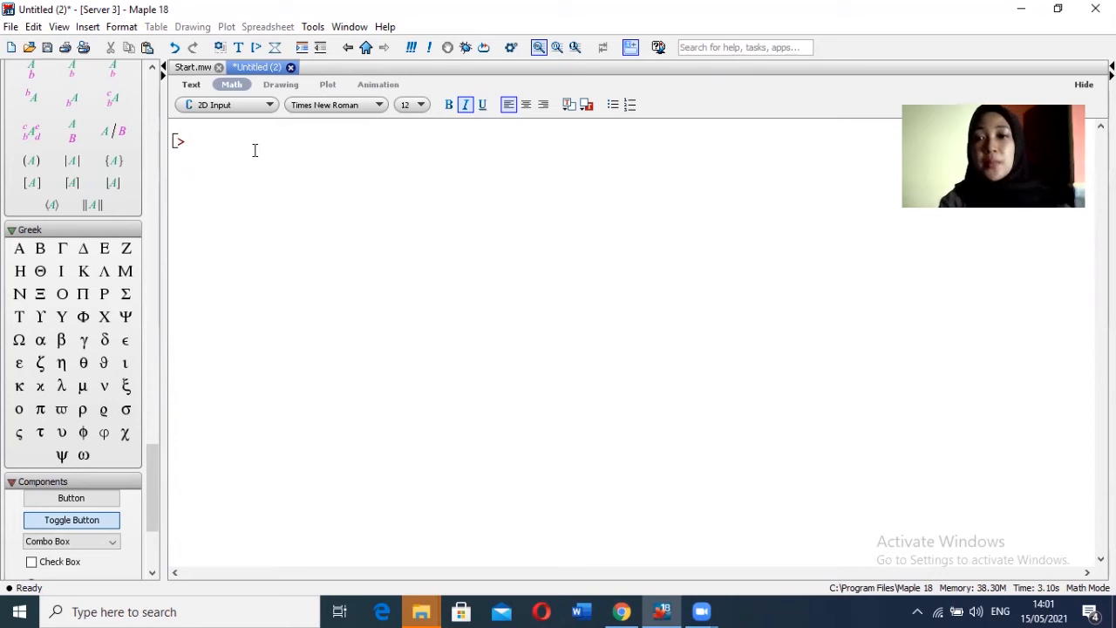
- Evaluate the definite integral of 1/x^2 from -1 to 1 by executing int(1/x^2, x=-1..1)
text(int)
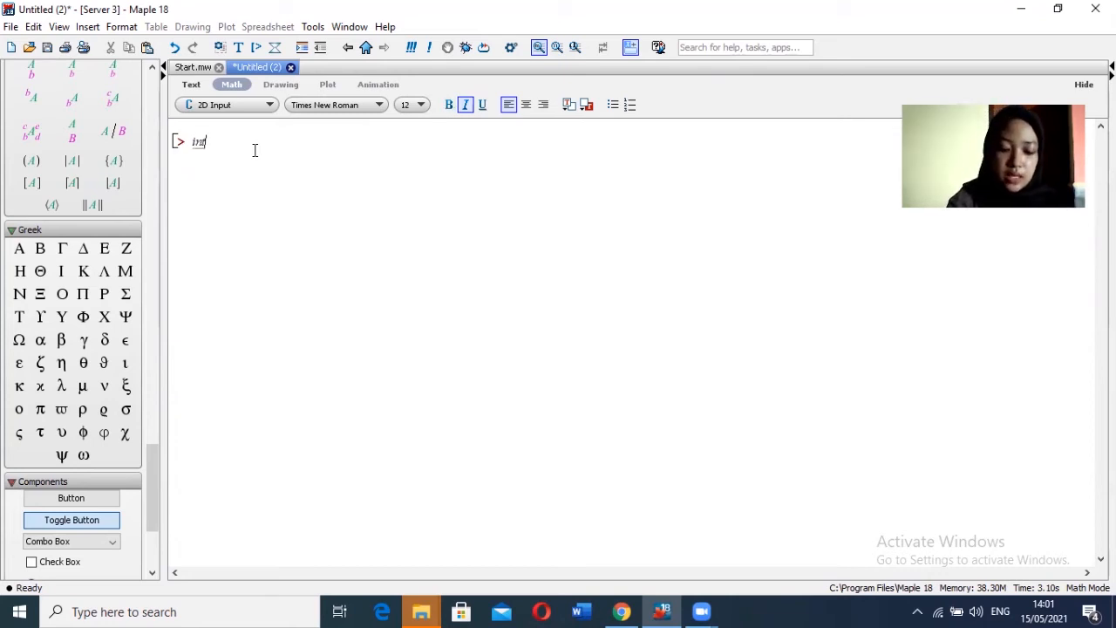
text(()
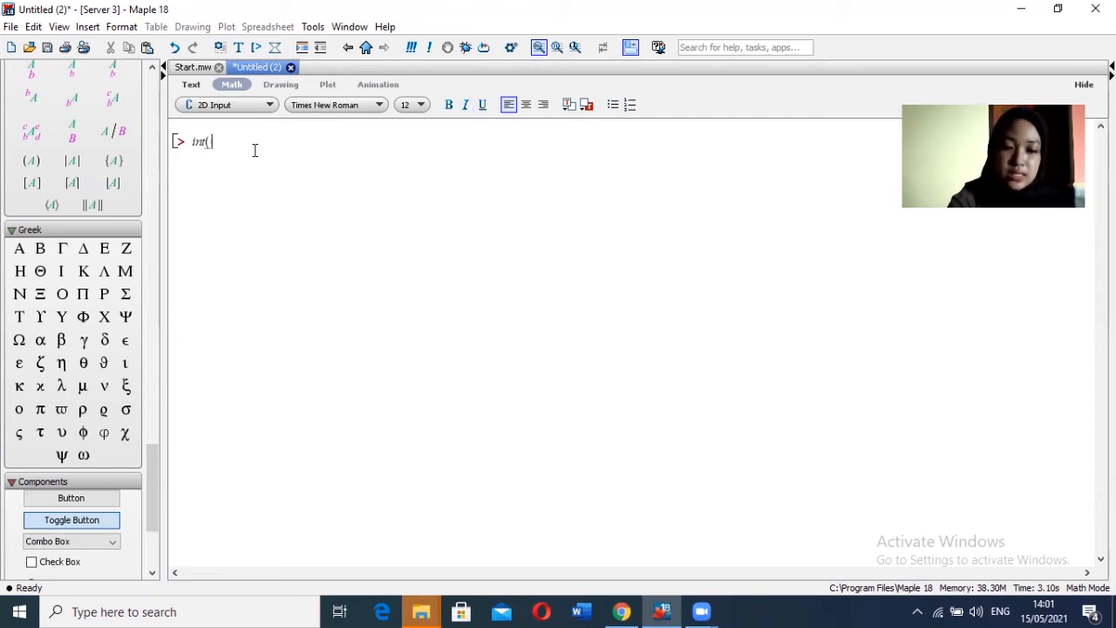
text(1/x)
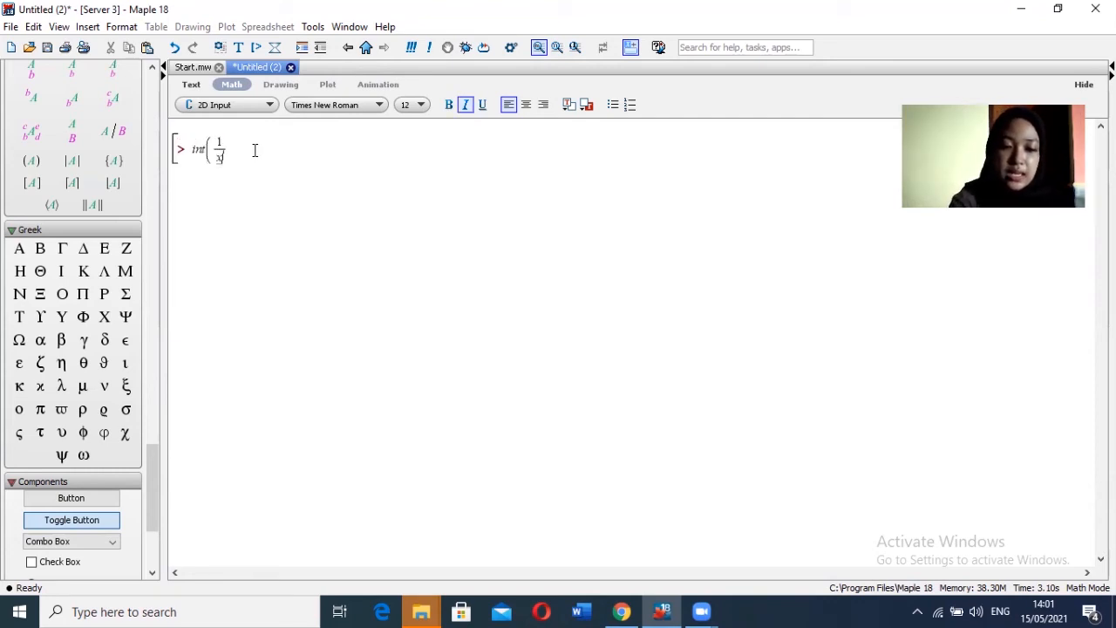
text(^2)
key(Right)
key(Right)
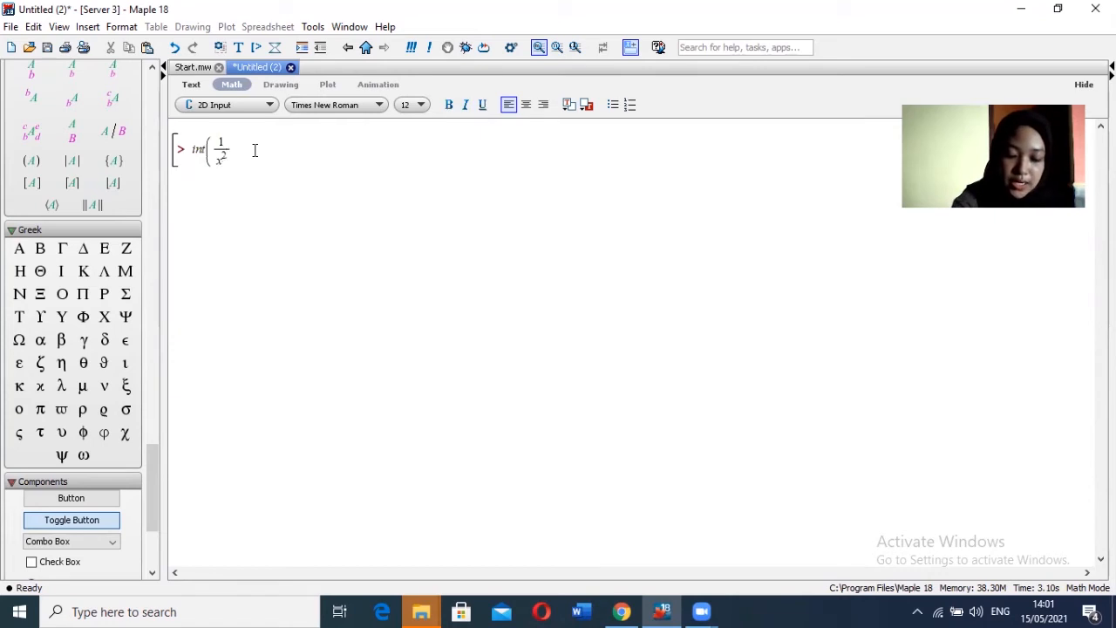
text(, x=)
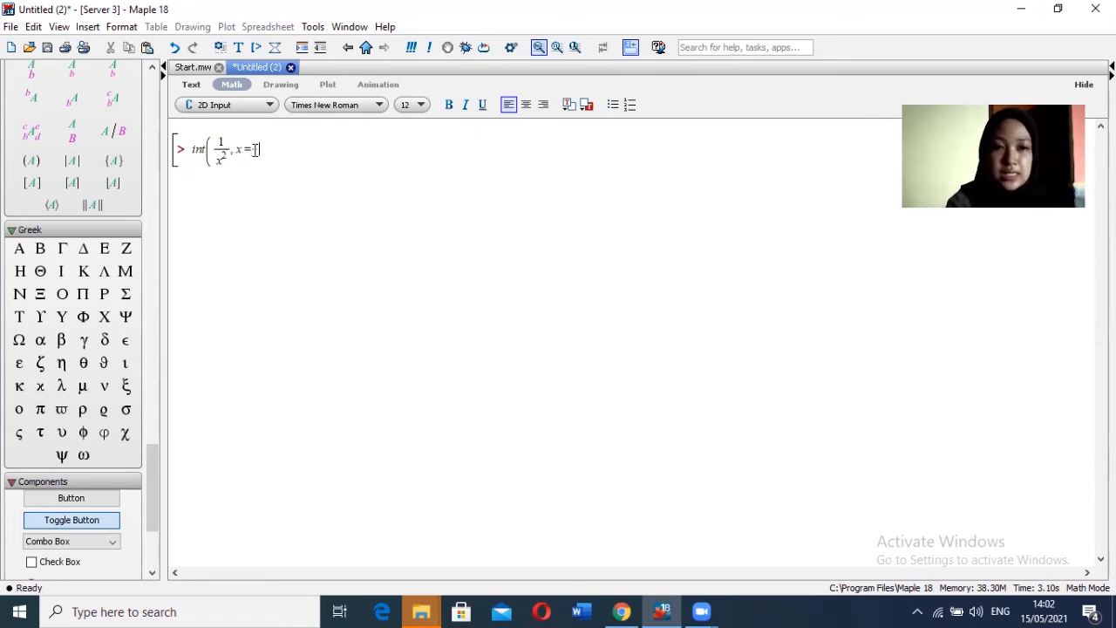
text(1..)
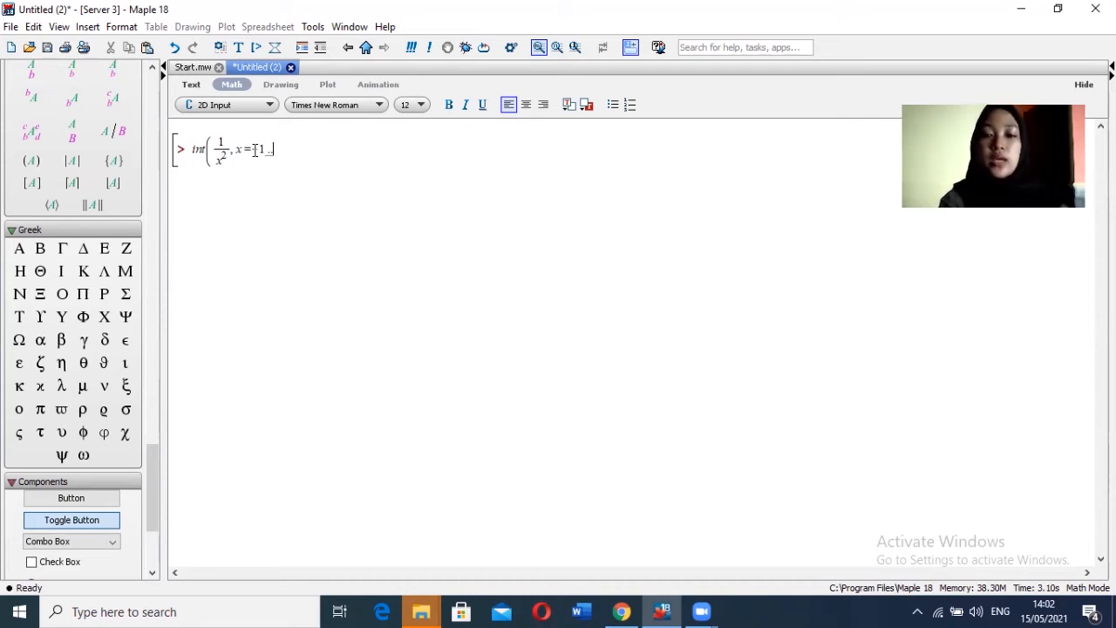
text(1)
click(254, 150)
text(-)
key(Return)
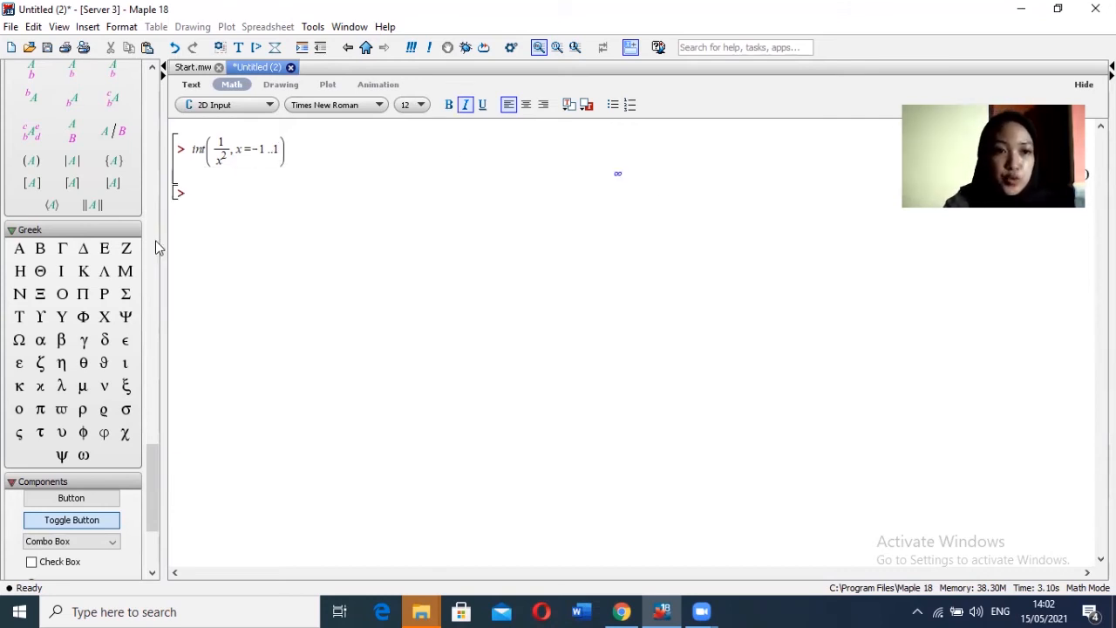
- Insert a definite integral template below the int result, with lower limit -1 and upper limit 1
drag(149, 469, 137, 241)
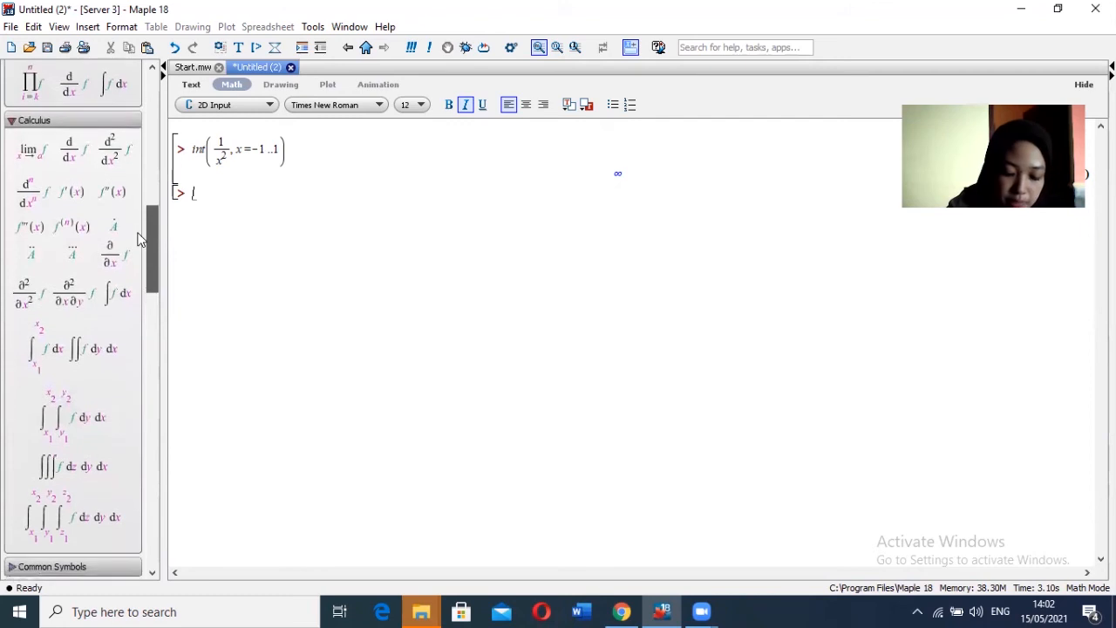
click(43, 354)
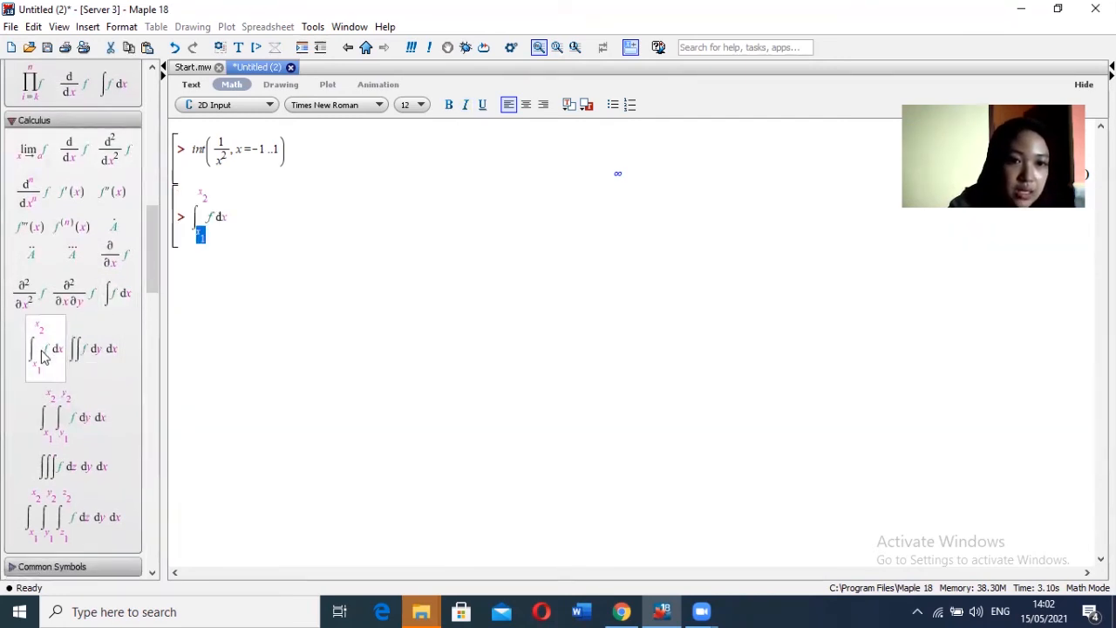
click(209, 192)
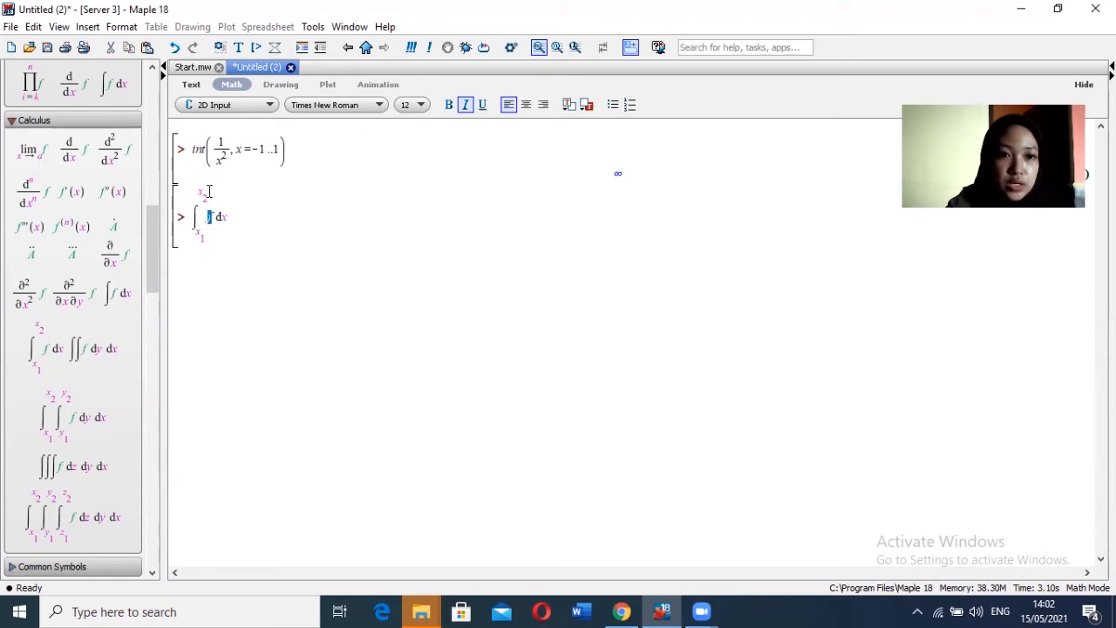
click(203, 192)
text(1)
click(202, 227)
text(-1)
click(234, 210)
click(233, 206)
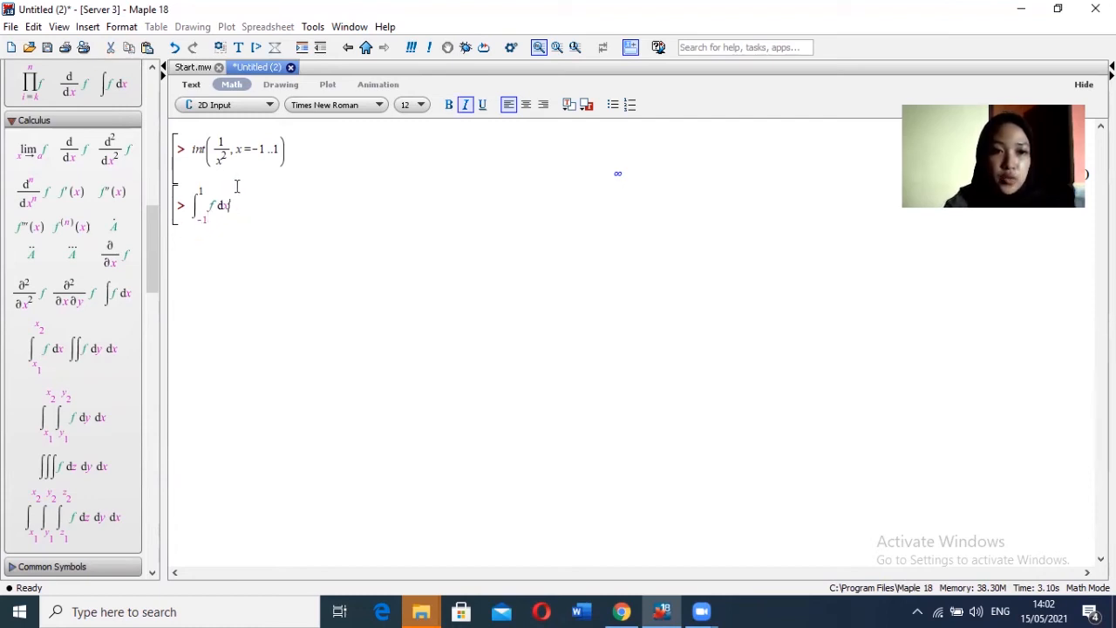
- Replace the placeholder f in the integral template with the integrand 1/x^2
click(215, 205)
key(Delete)
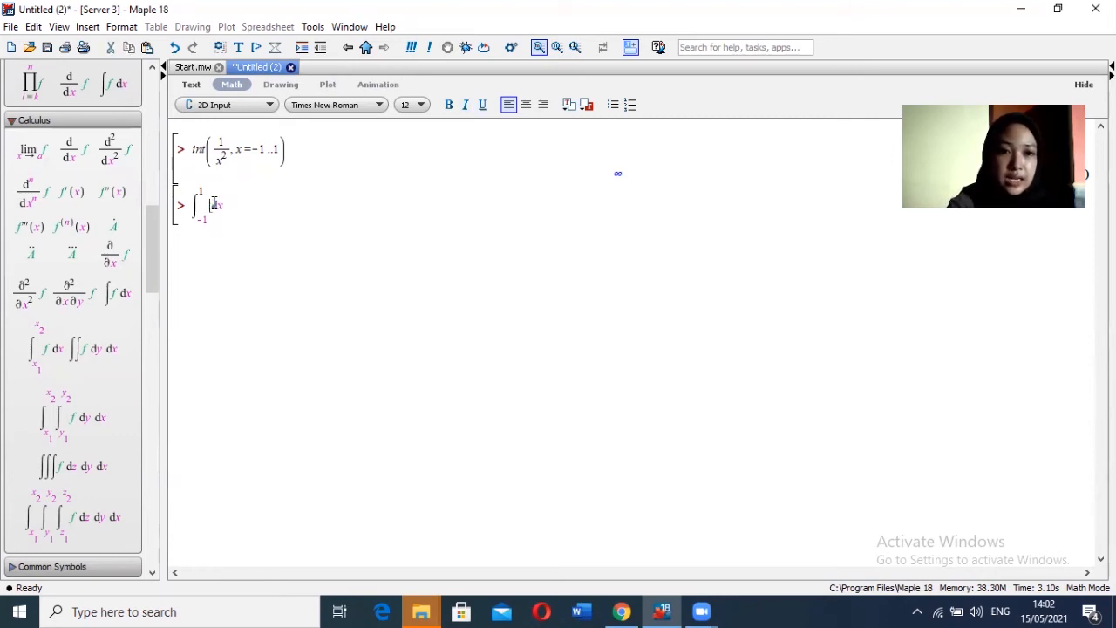
text(1/x)
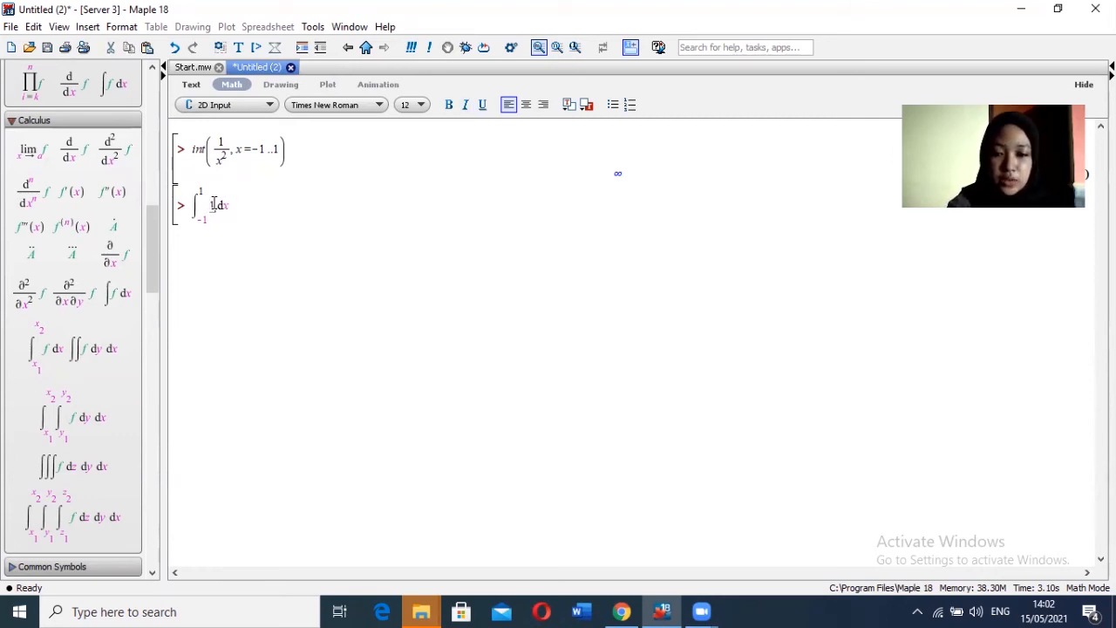
text(^)
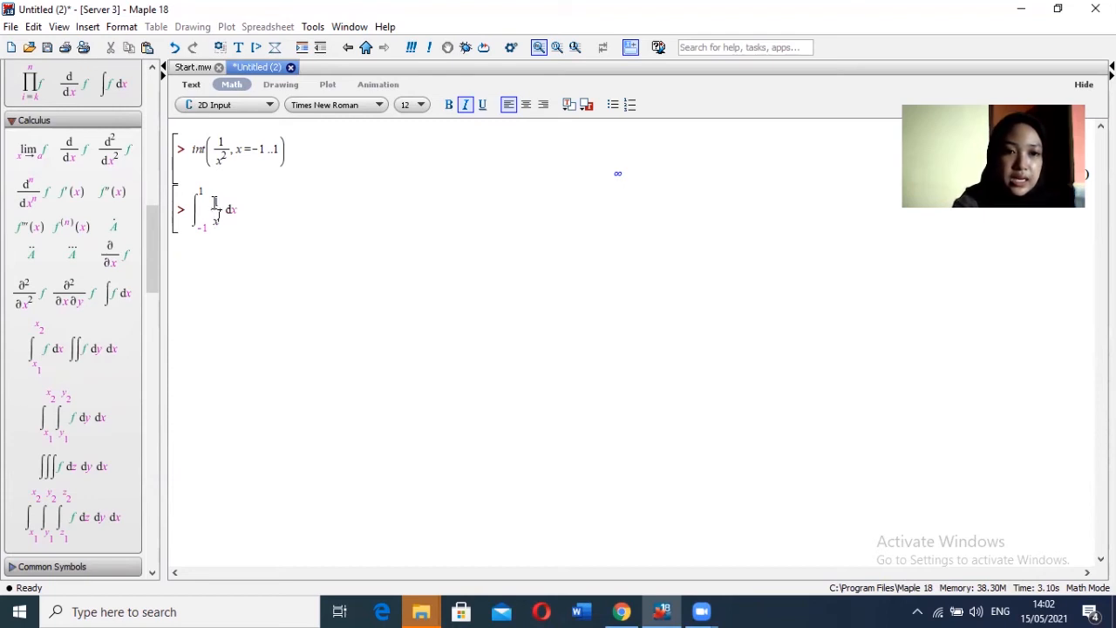
text(2)
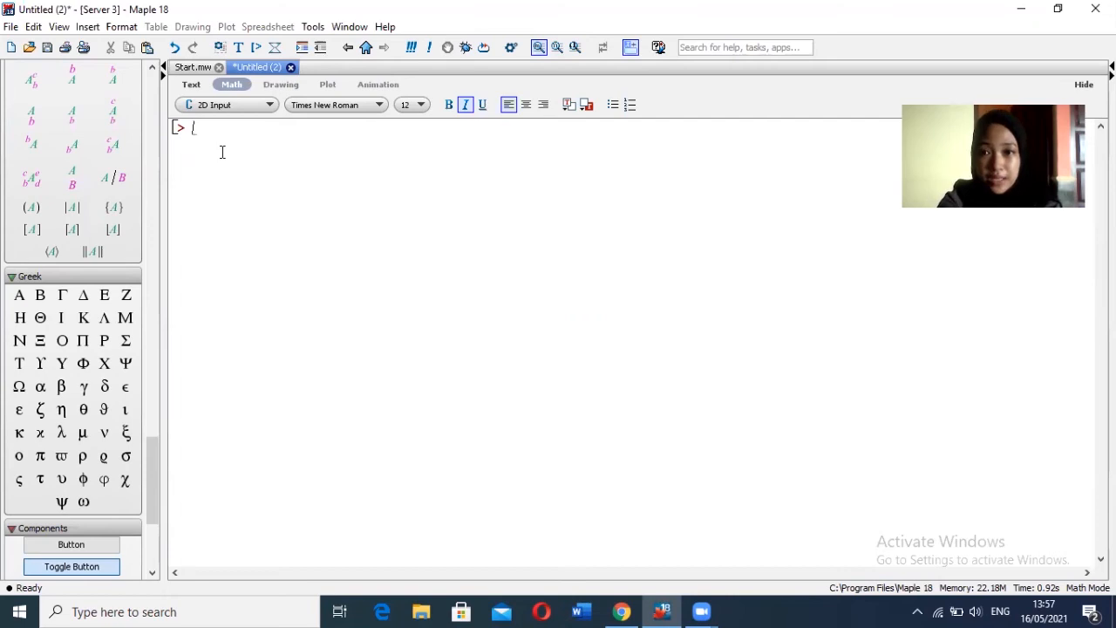
- Load the calculus package in the empty document by executing with(Student[Calculus1]);
text(wi)
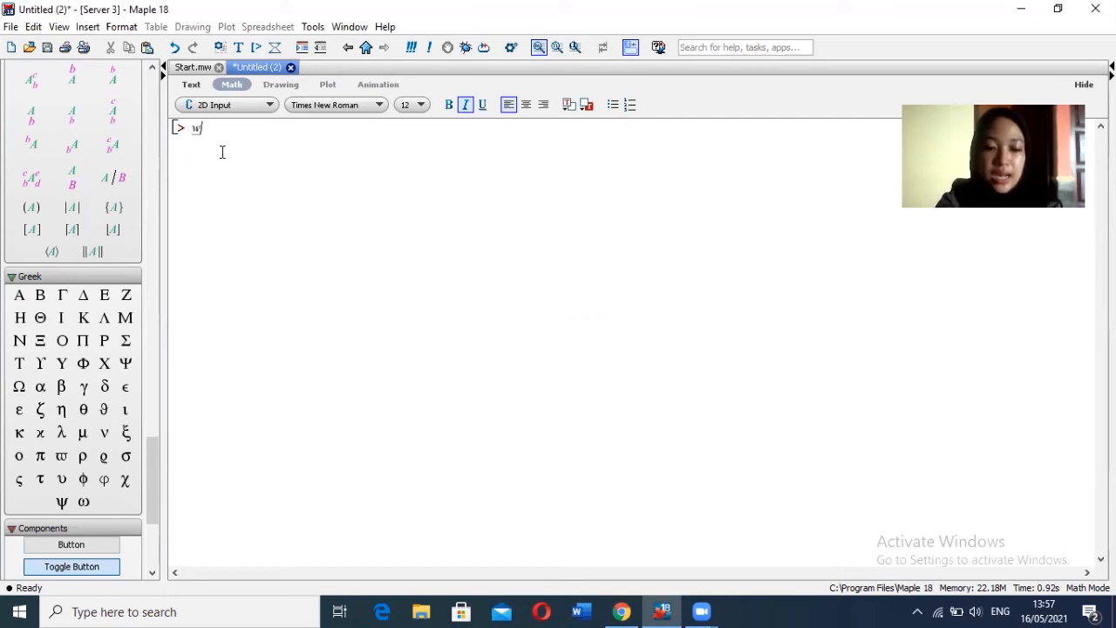
text(th()
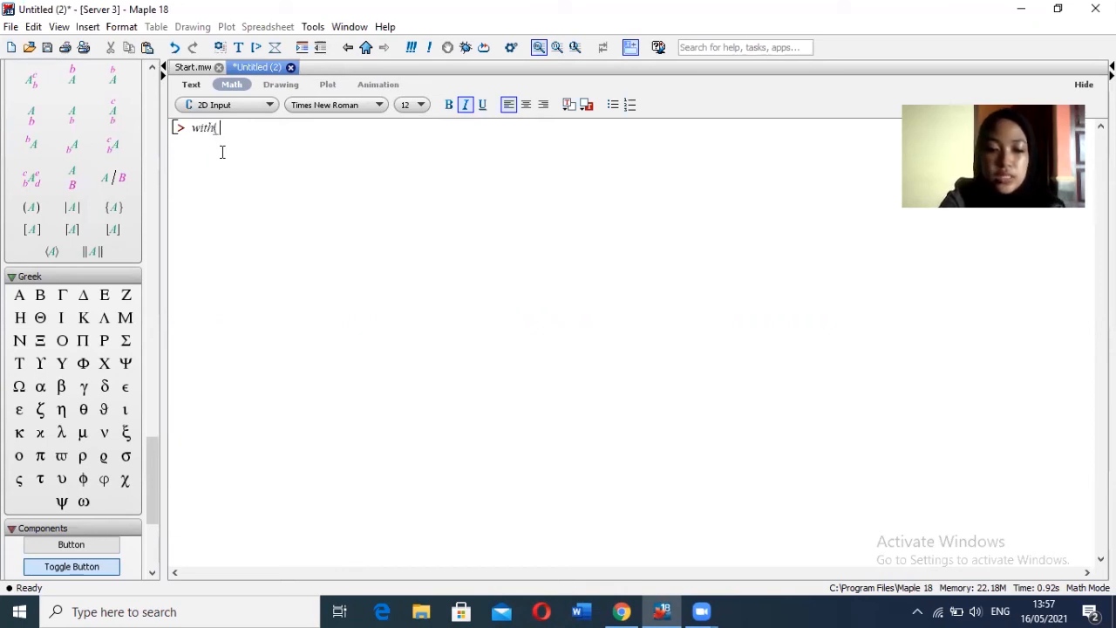
text(Student)
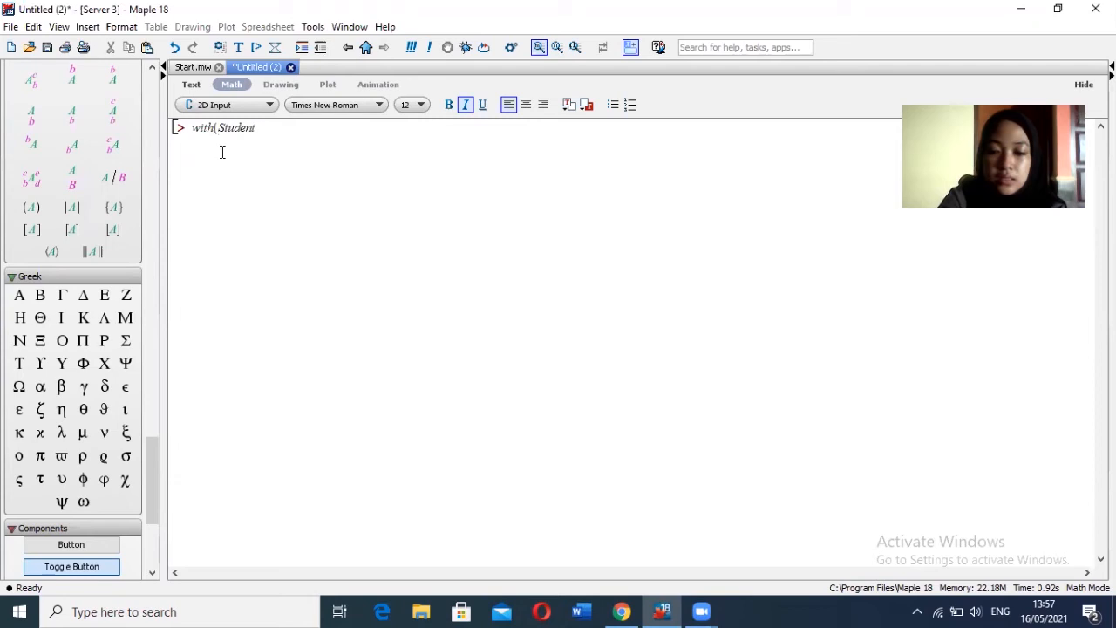
text([C)
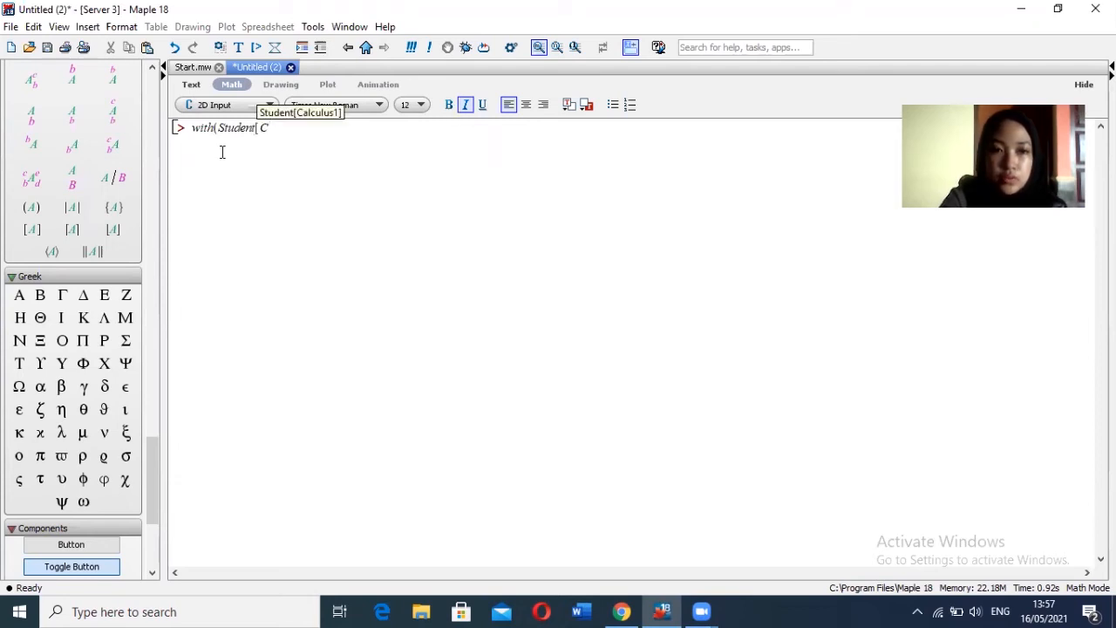
text(alcu)
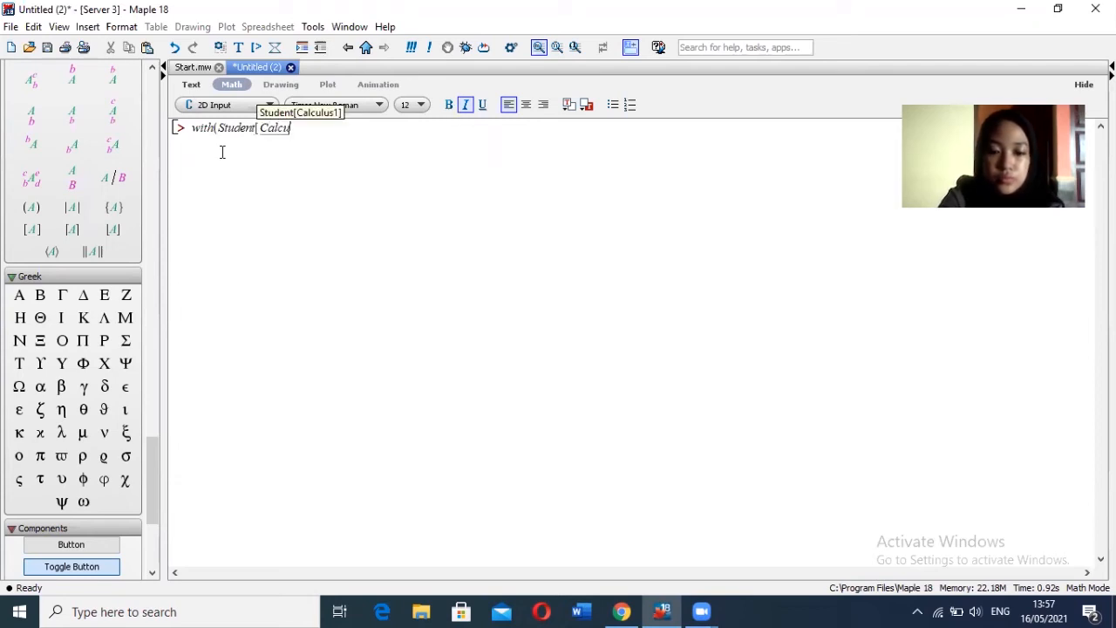
text(lus1]);)
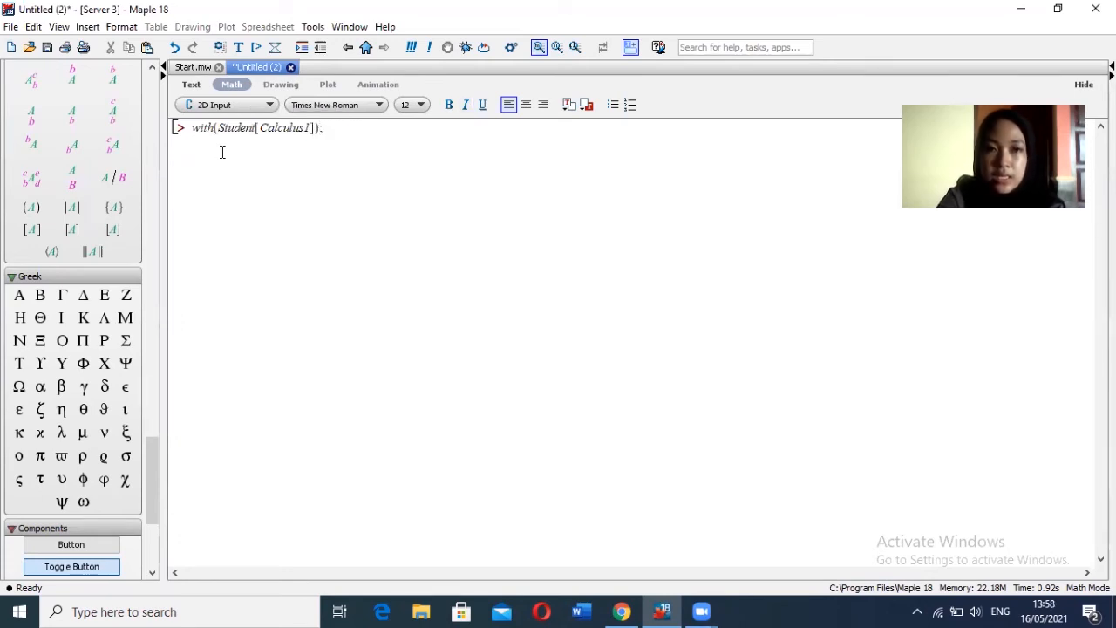
key(Return)
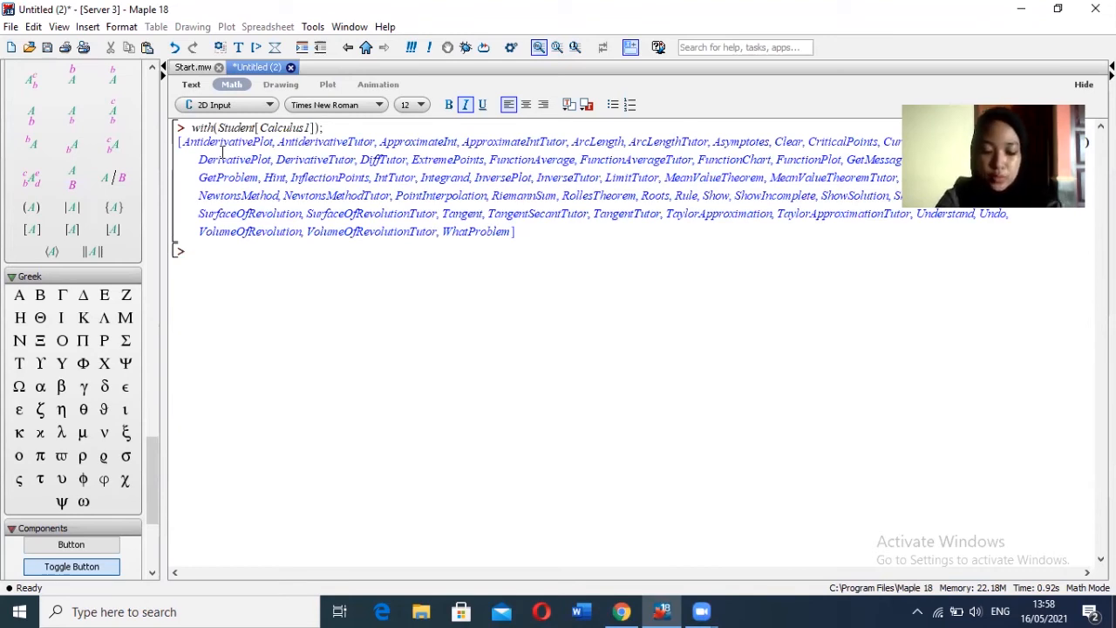
- Begin a RiemannSum command for cos(x) over the range x = 0..π below the package listing
text(R)
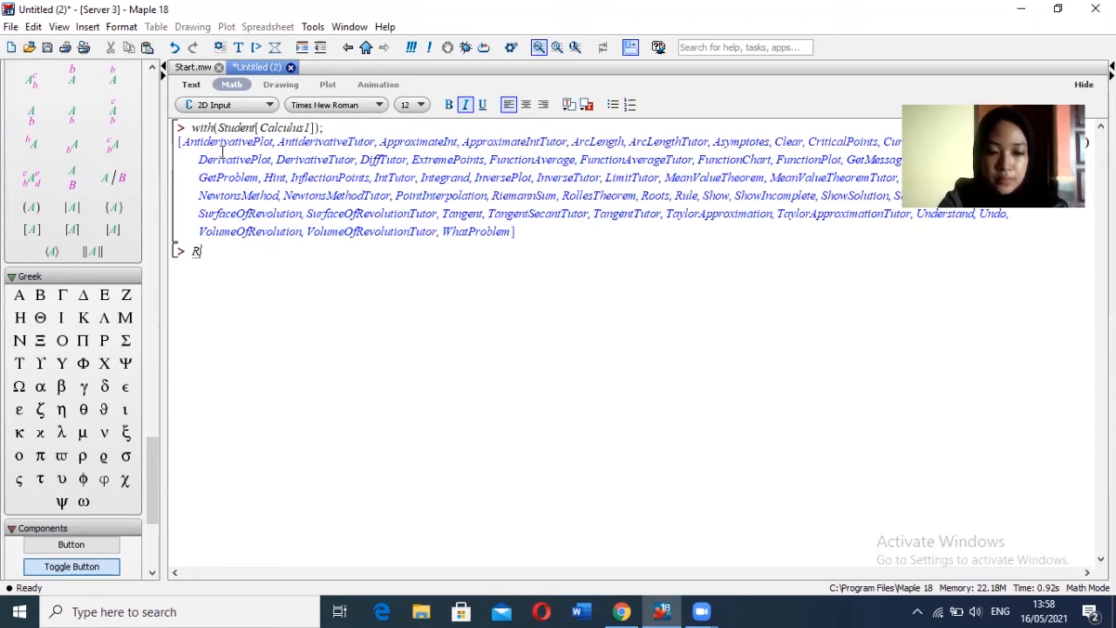
text(ie)
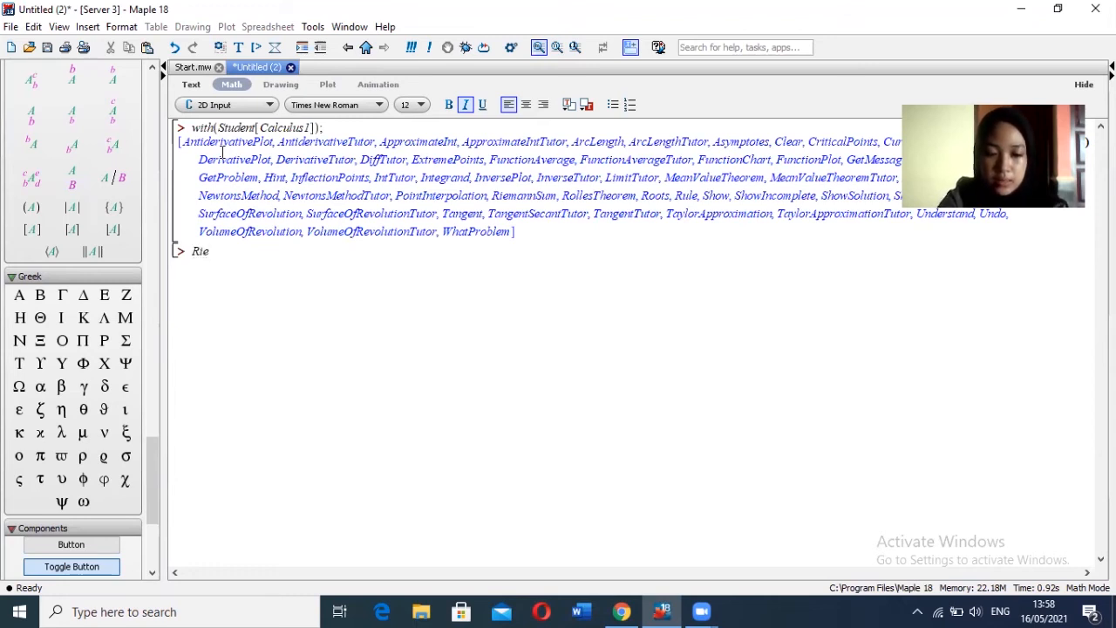
text(mann)
key(ctrl+space)
key(Return)
text(()
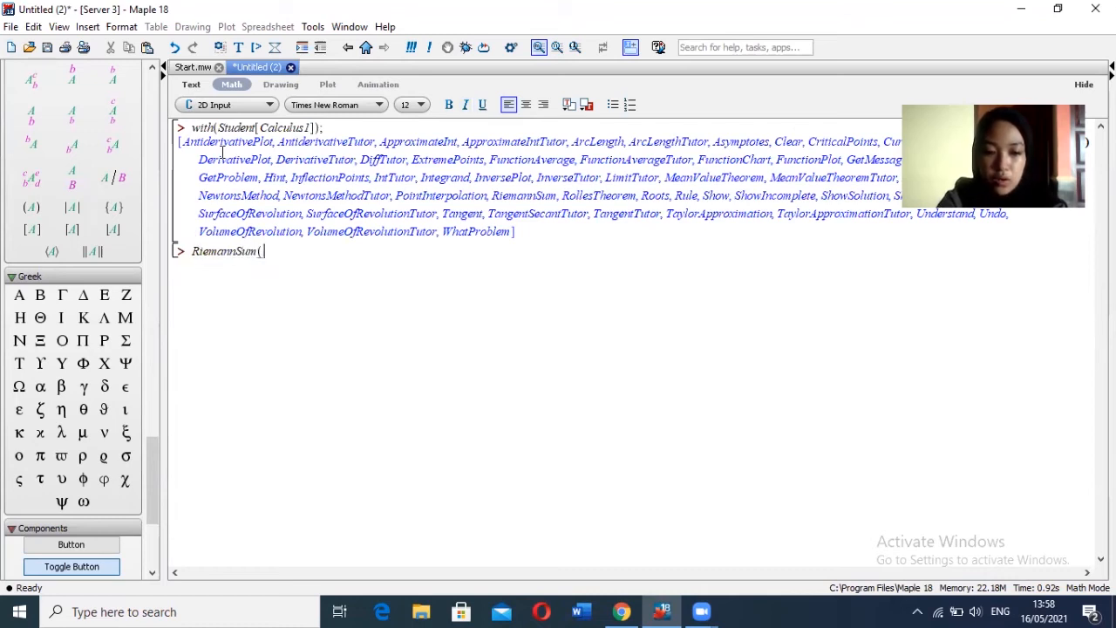
text(cos()
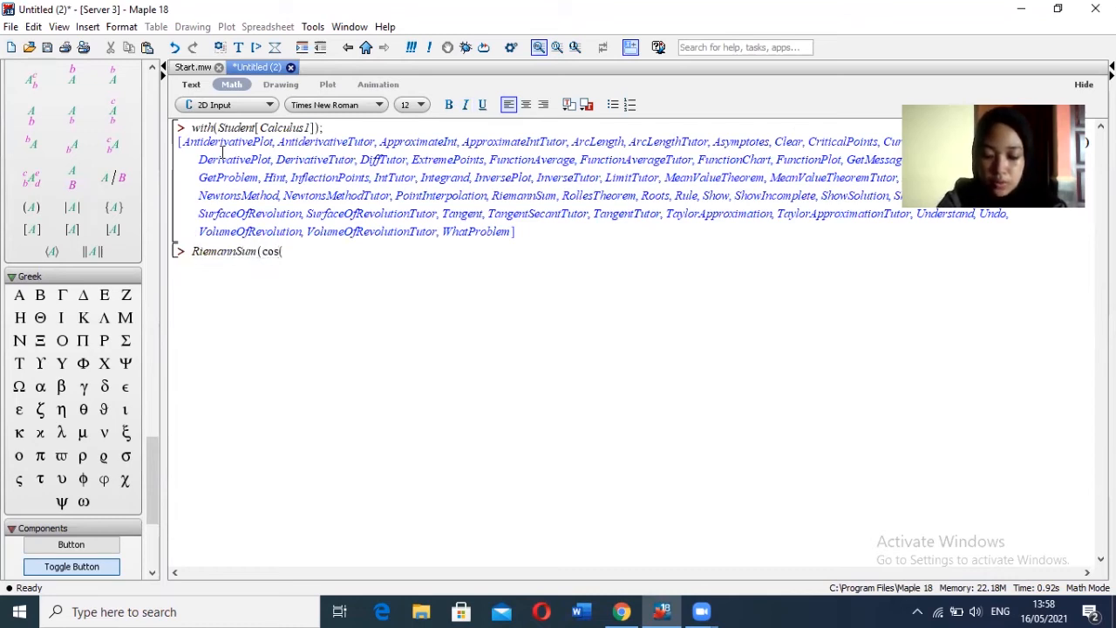
text(x))
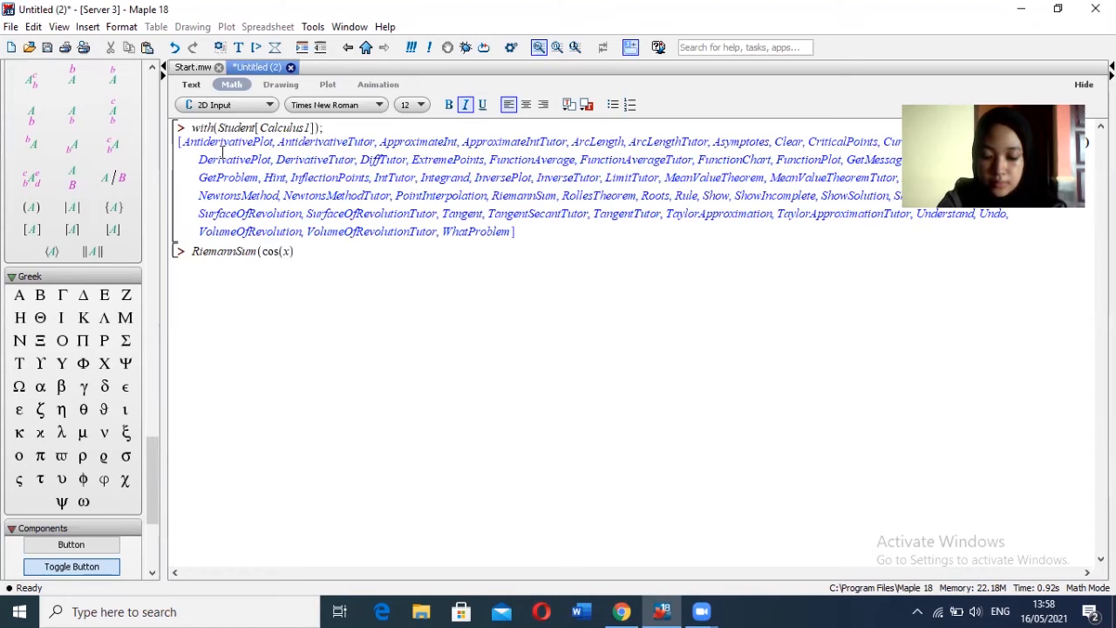
text(,x)
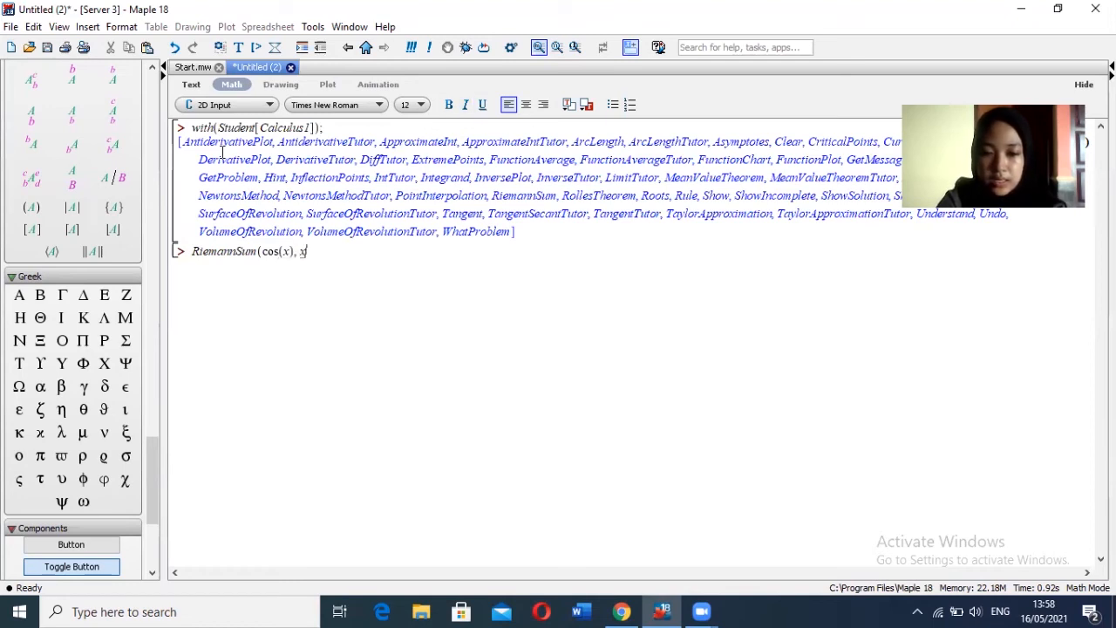
text(=0)
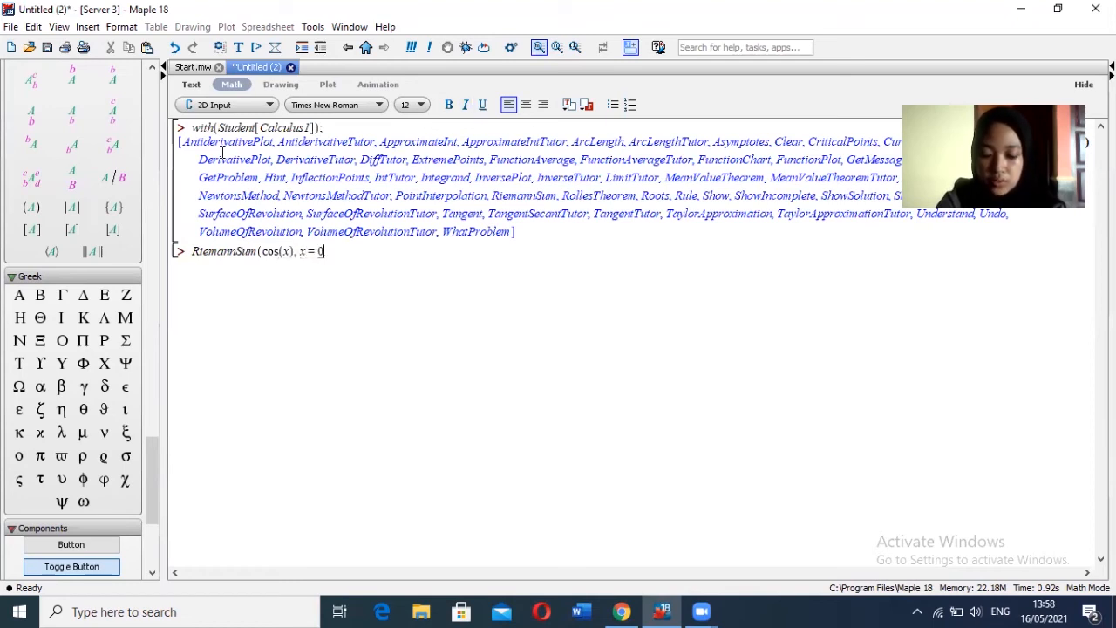
text(..)
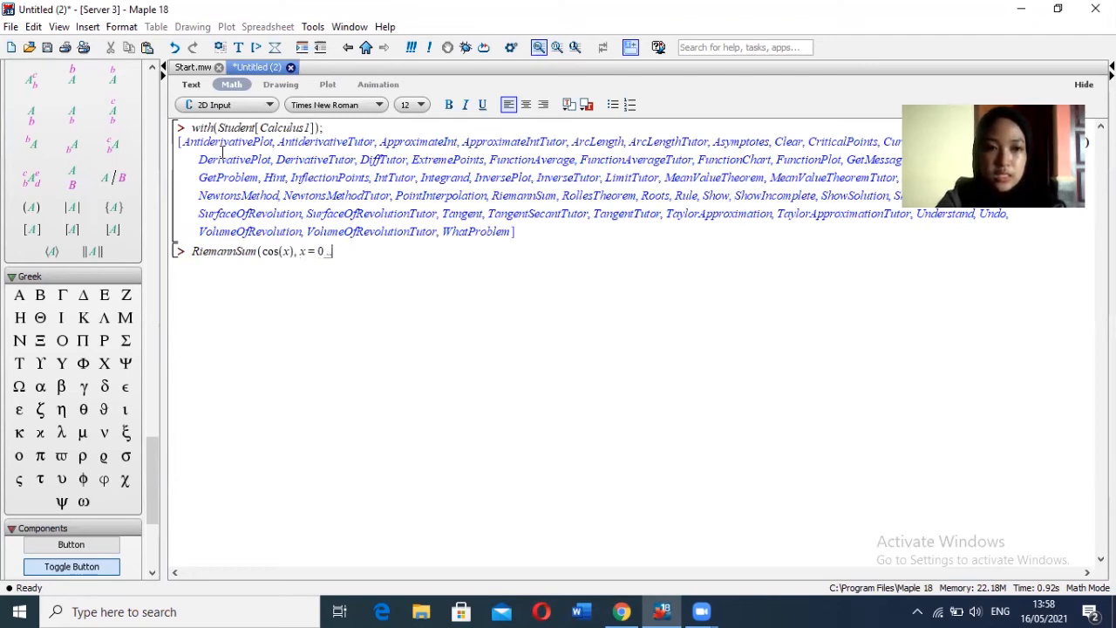
text(pi)
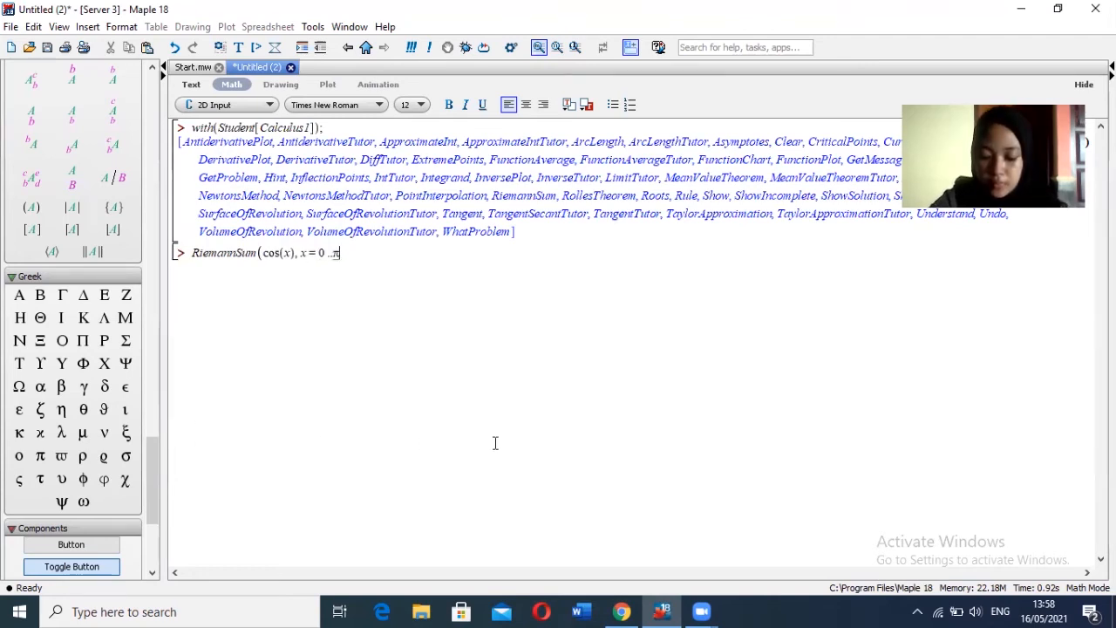
- Complete the RiemannSum command with partition = 20, method = left and output = value, and execute it
text(,)
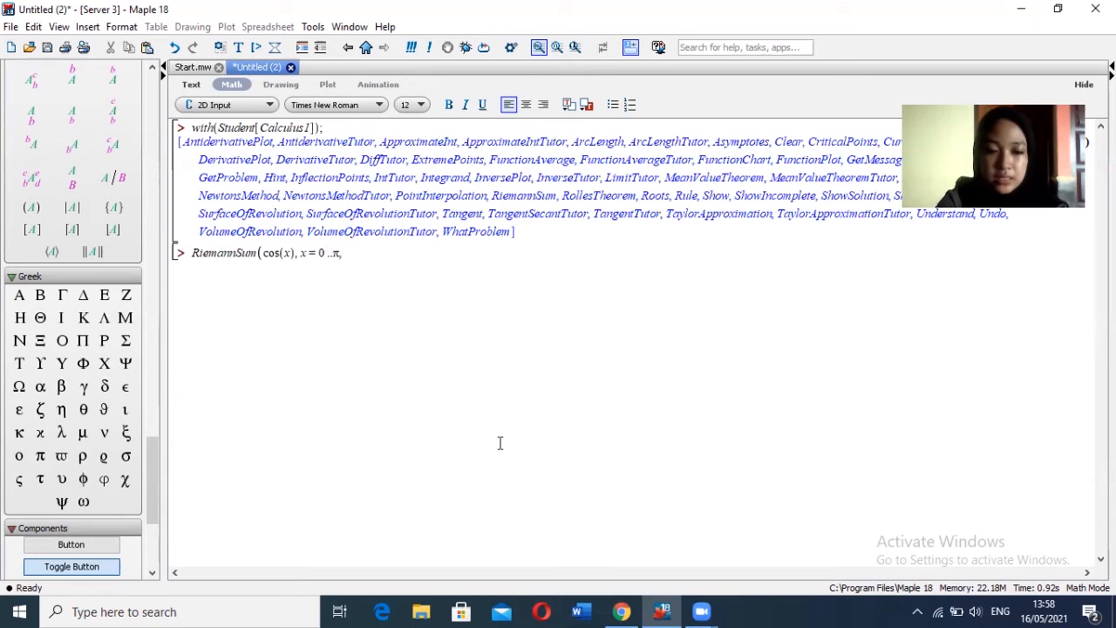
text( partitio)
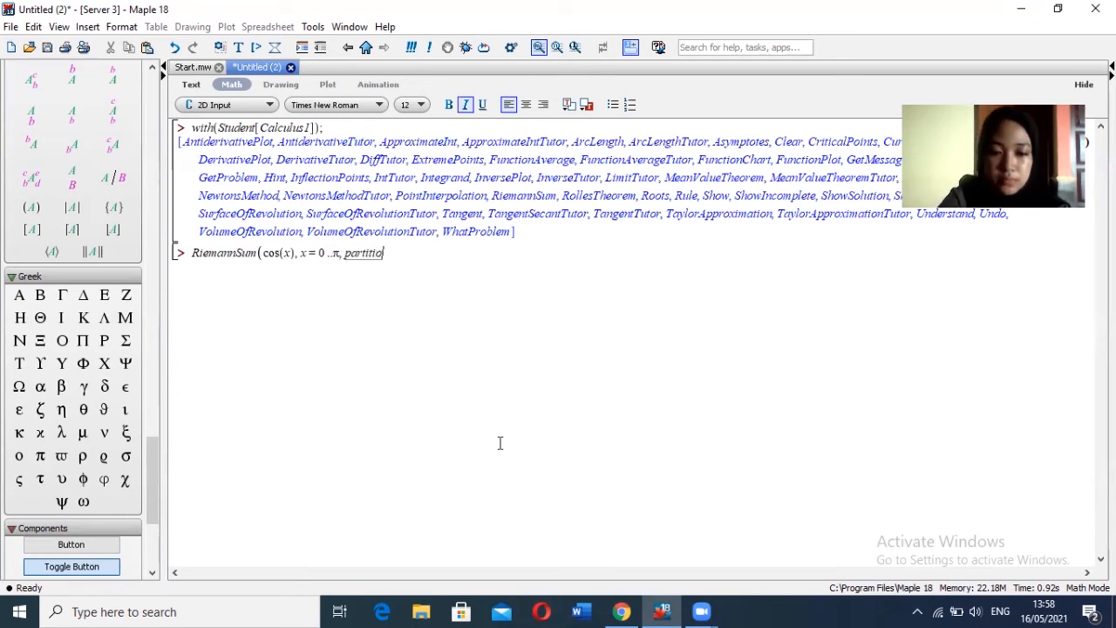
text(n=20)
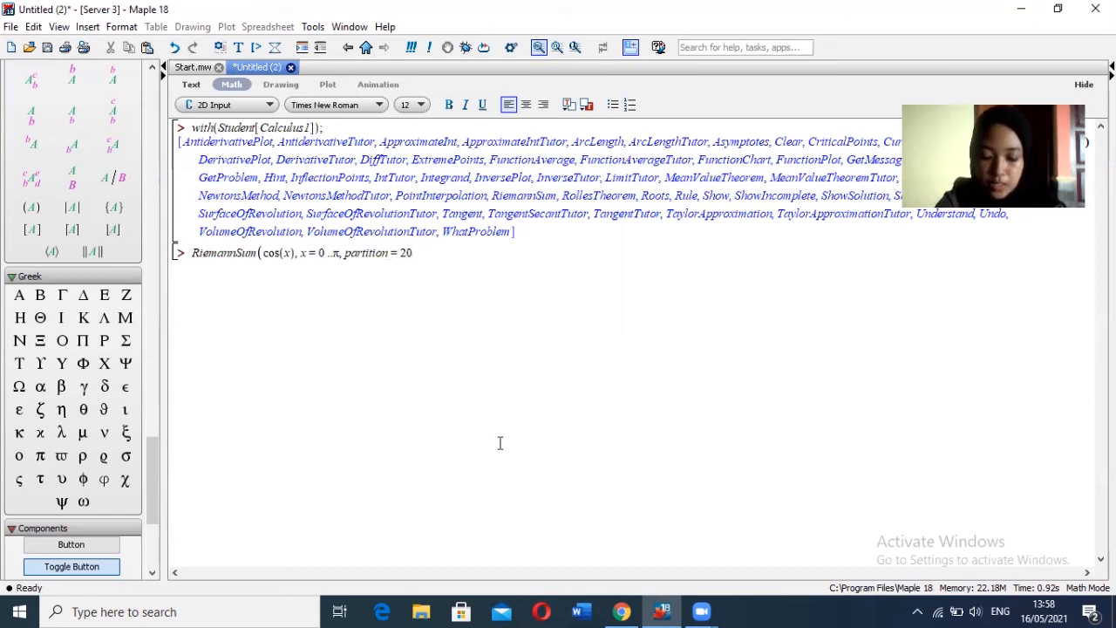
text(, me)
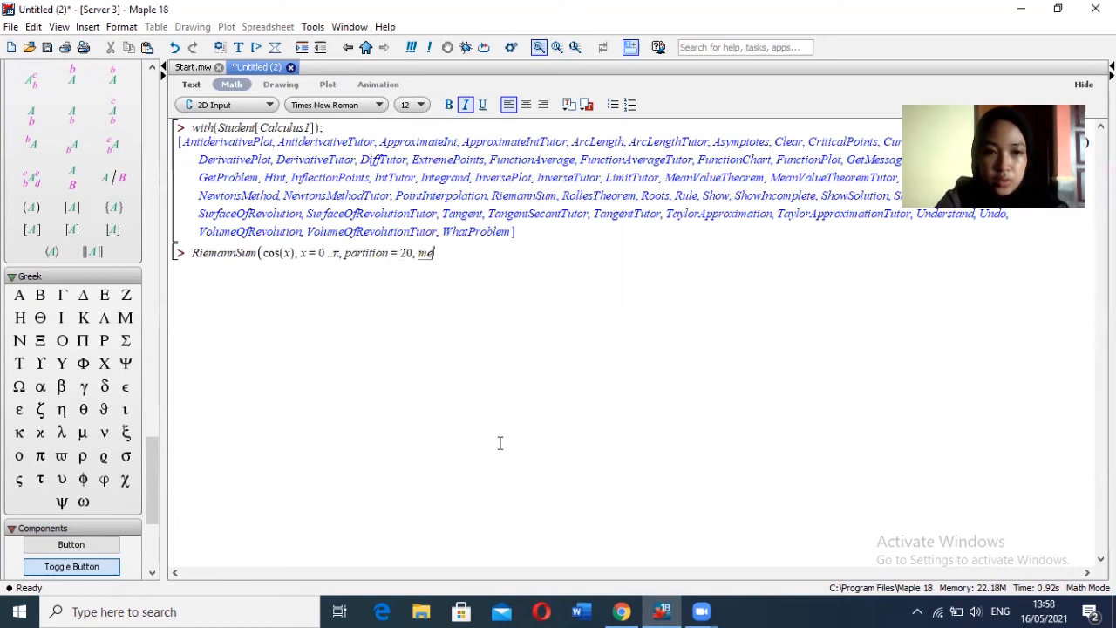
text(thod)
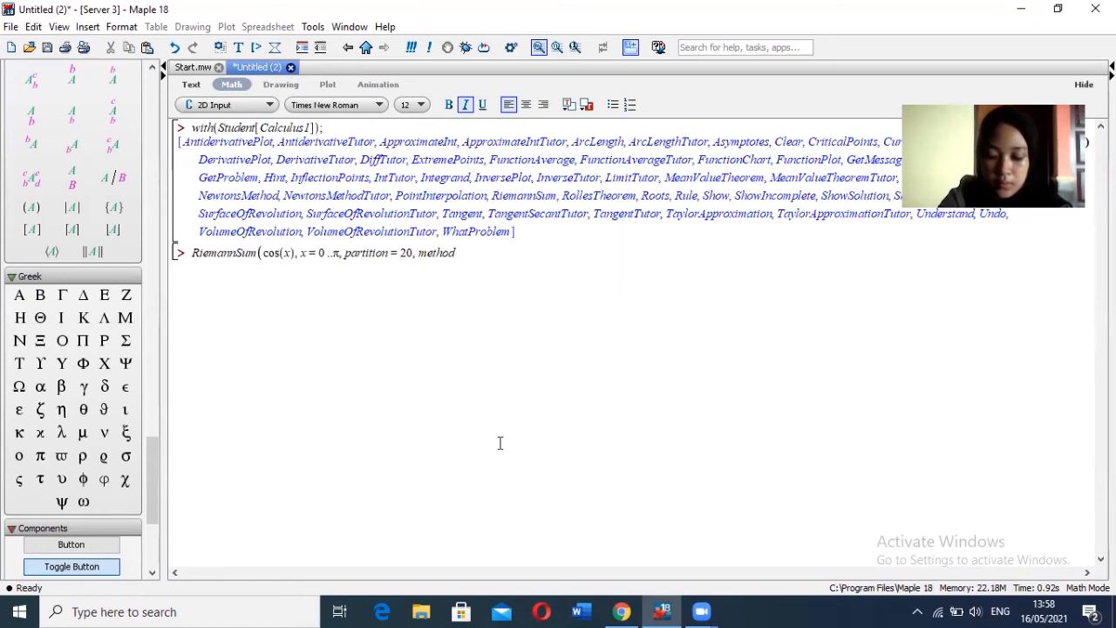
text(=left)
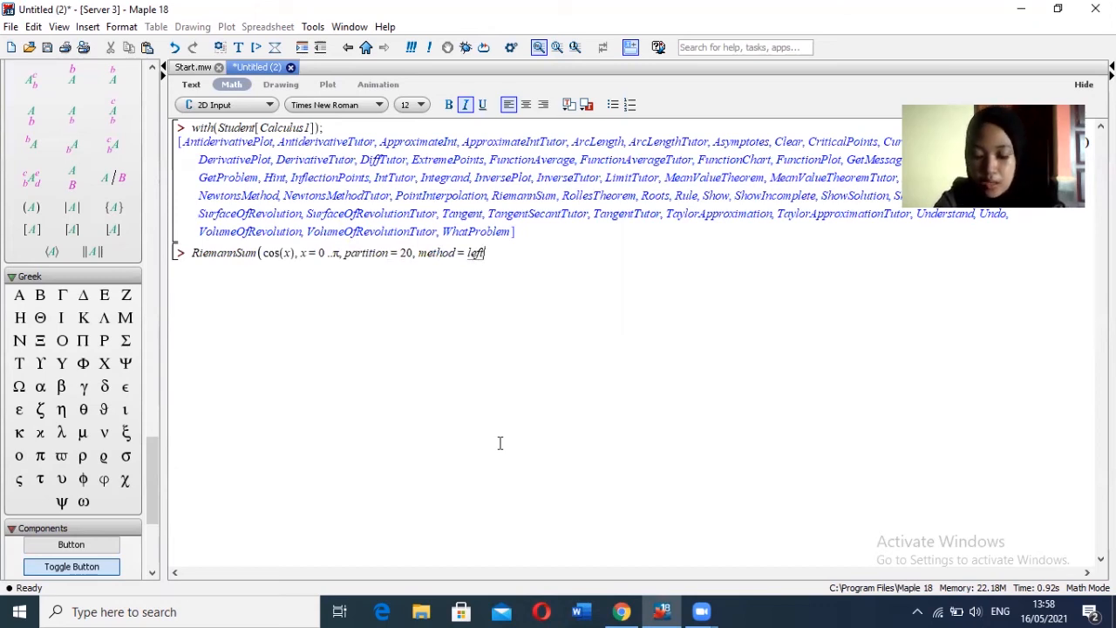
text(), o)
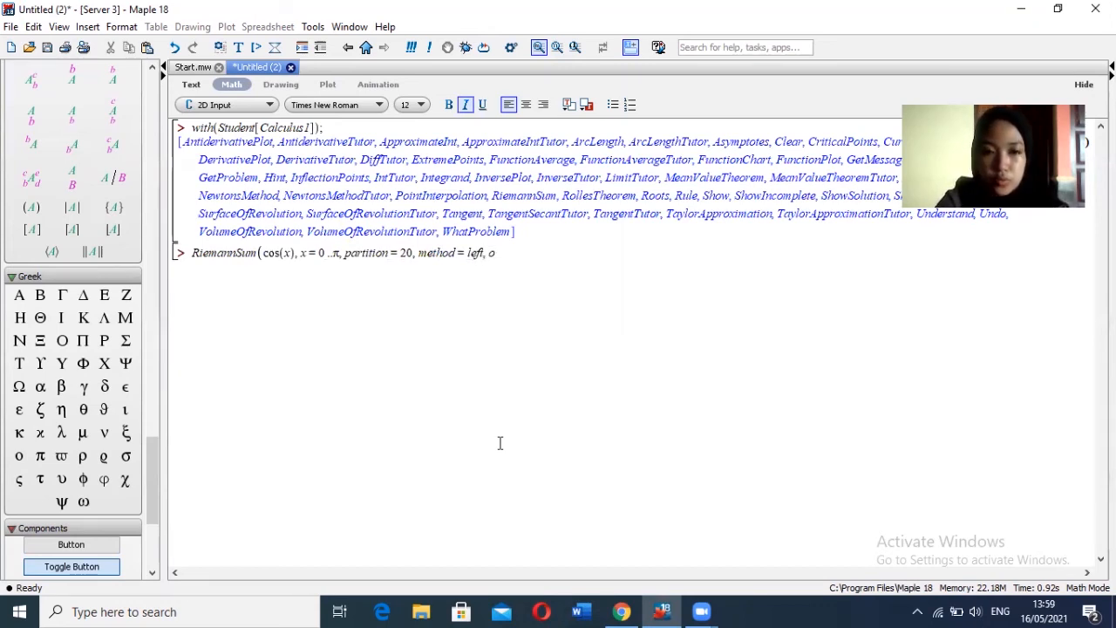
text(put = )
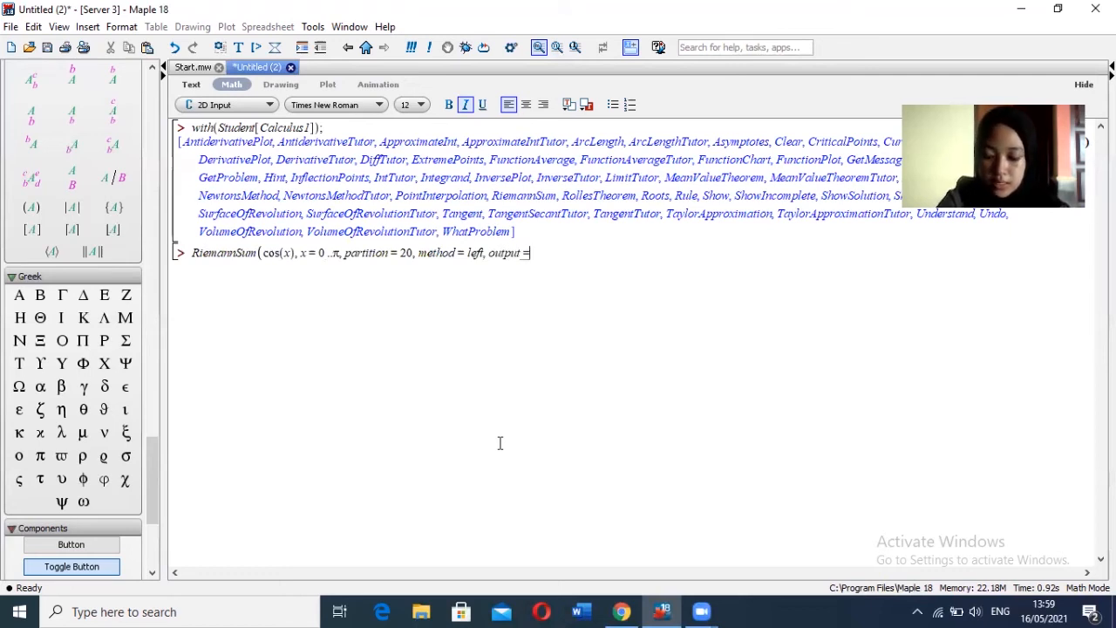
text(value);)
key(Return)
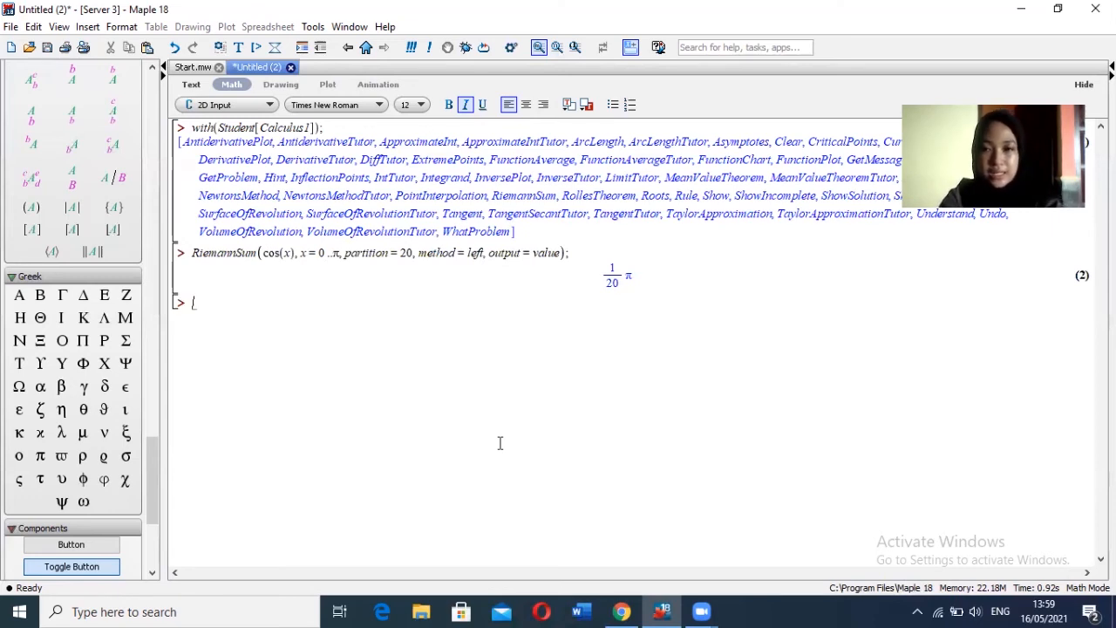
- Convert the left Riemann sum result to a decimal by executing evalf(%) on the line below it
text(e)
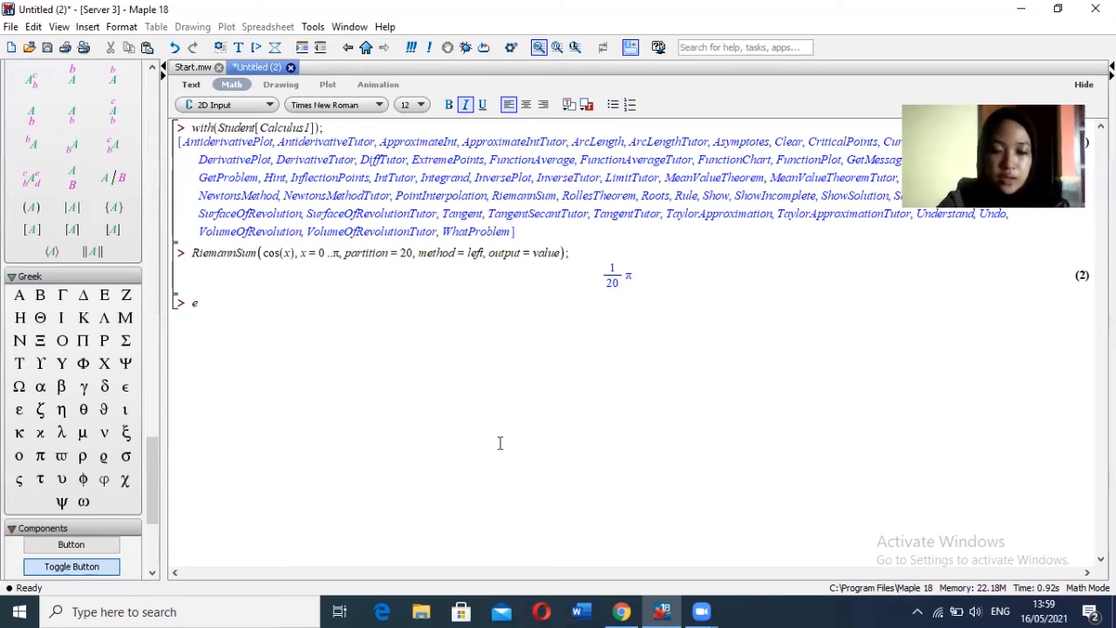
text(valf)
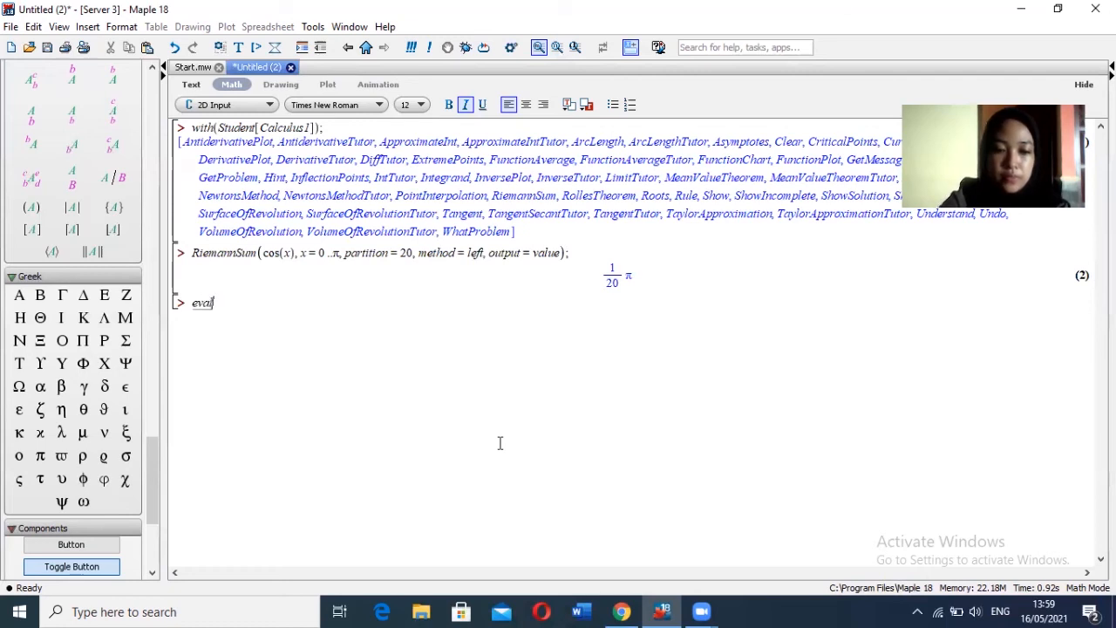
text(()
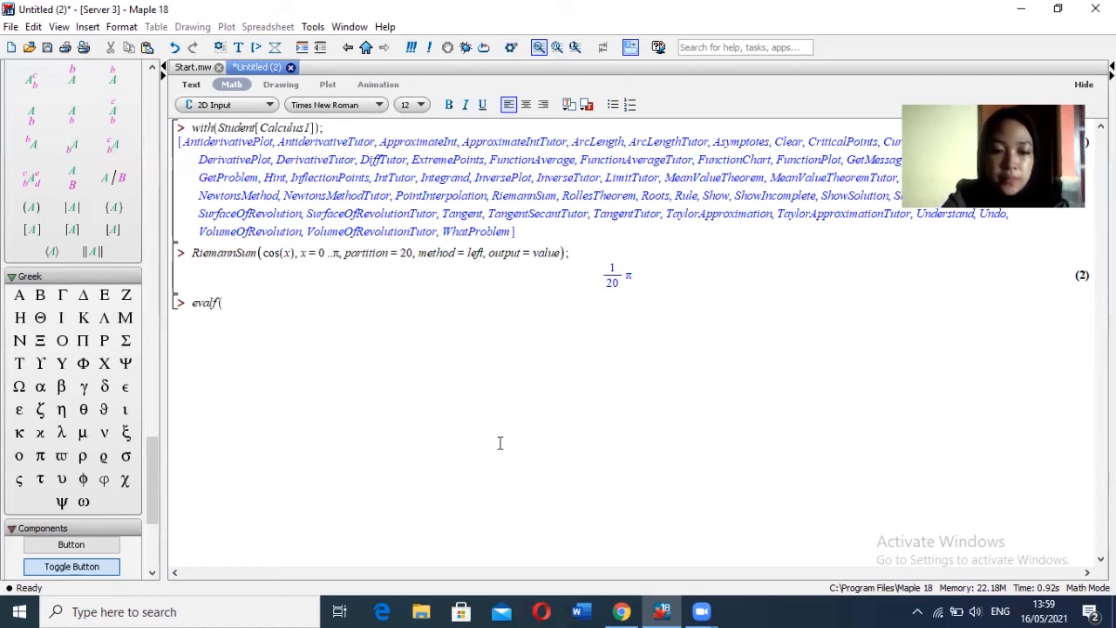
text(%))
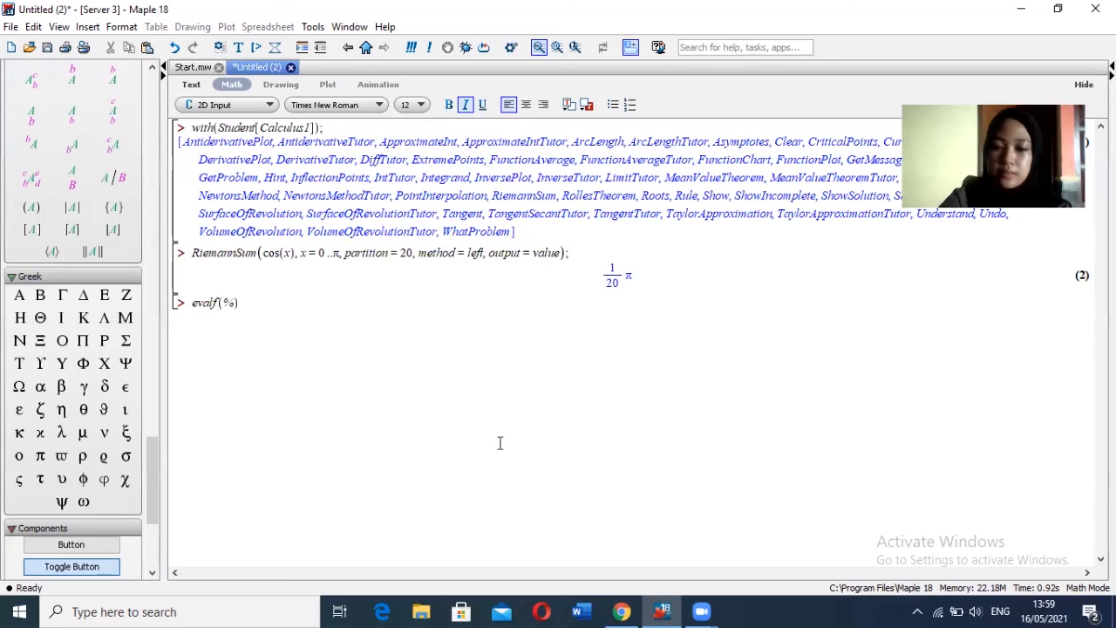
key(Return)
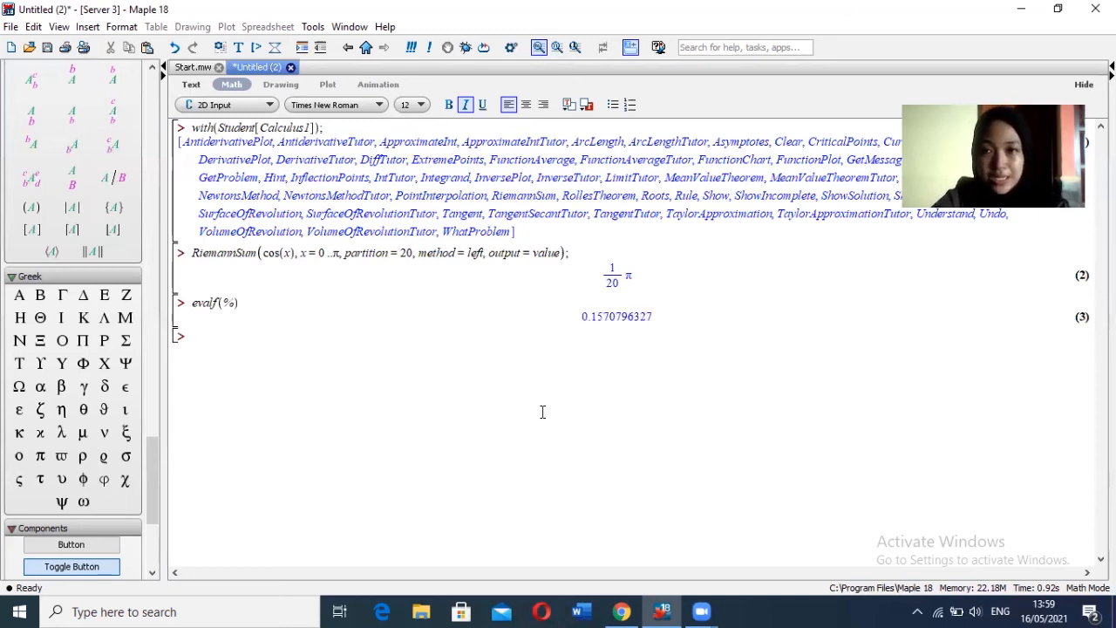
- Copy the RiemannSum command to the empty line below the decimal result, change its output option to plot, and execute it
drag(571, 253, 146, 272)
key(ctrl+c)
click(544, 337)
key(ctrl+v)
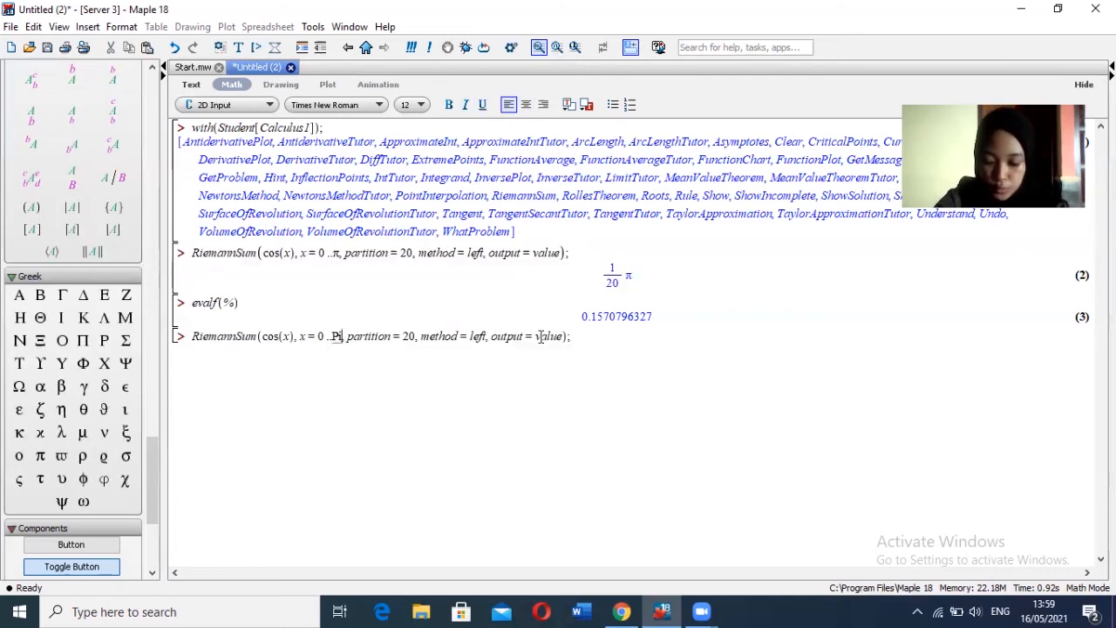
double_click(544, 337)
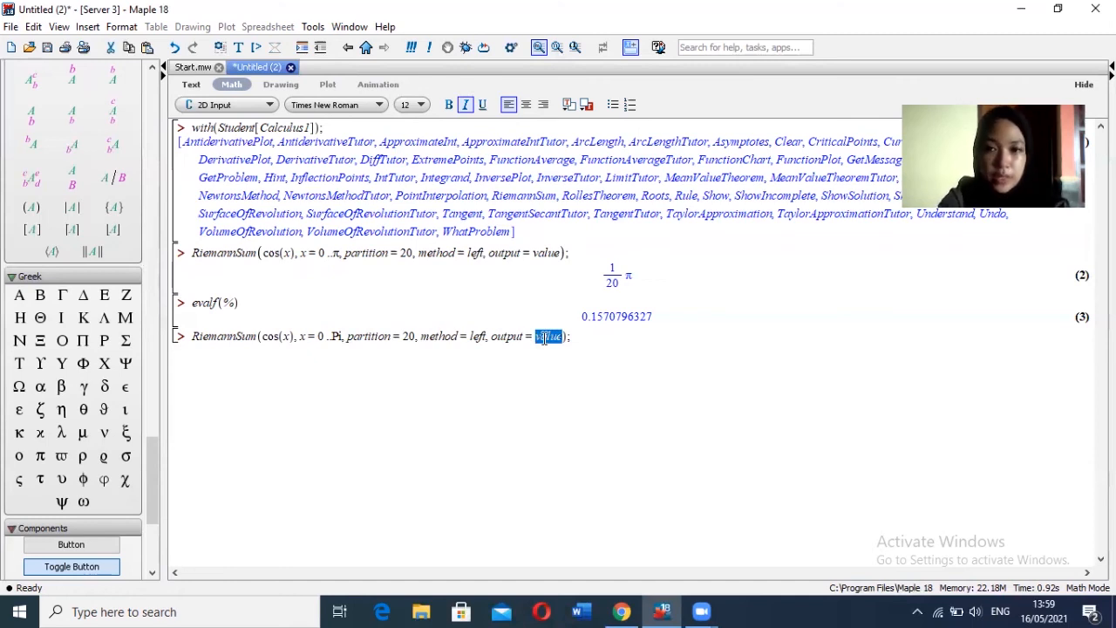
text(plot)
key(Return)
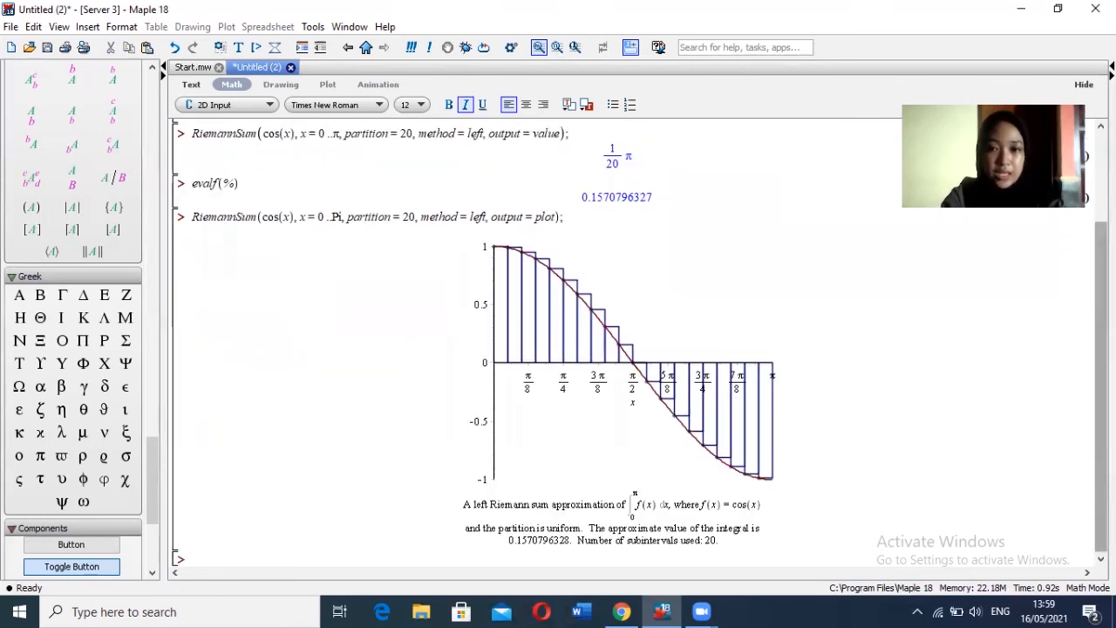
- Begin a new Riemann sum command, spelled ReimannSum, for cos(x) over x = 0..π below the package listing
scroll(633, 344, up, 3)
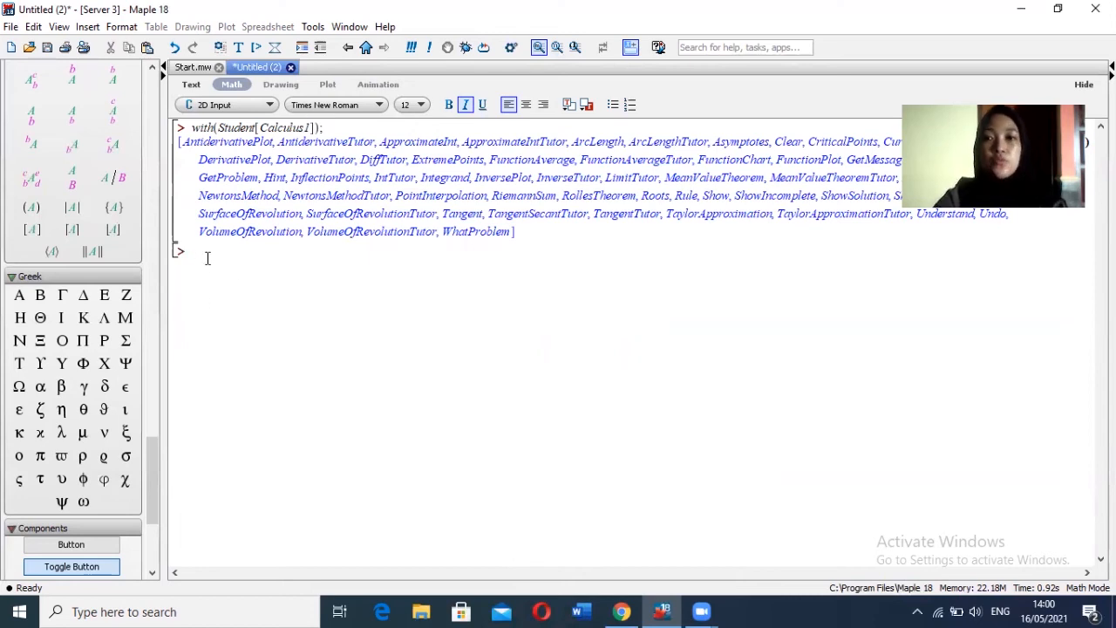
text(ReimannSu)
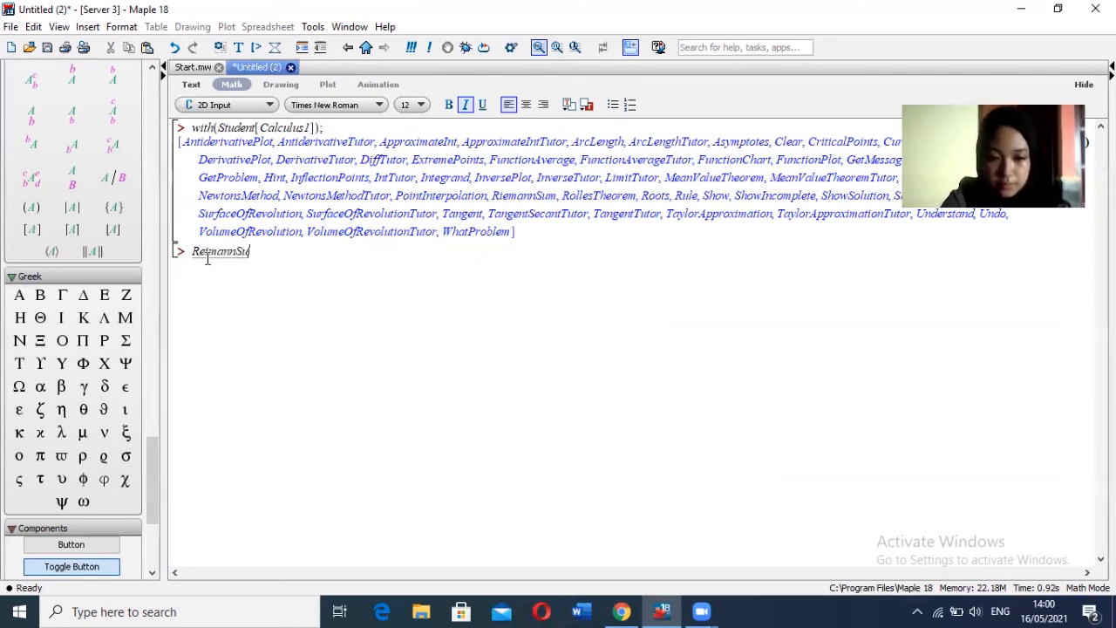
text(m()
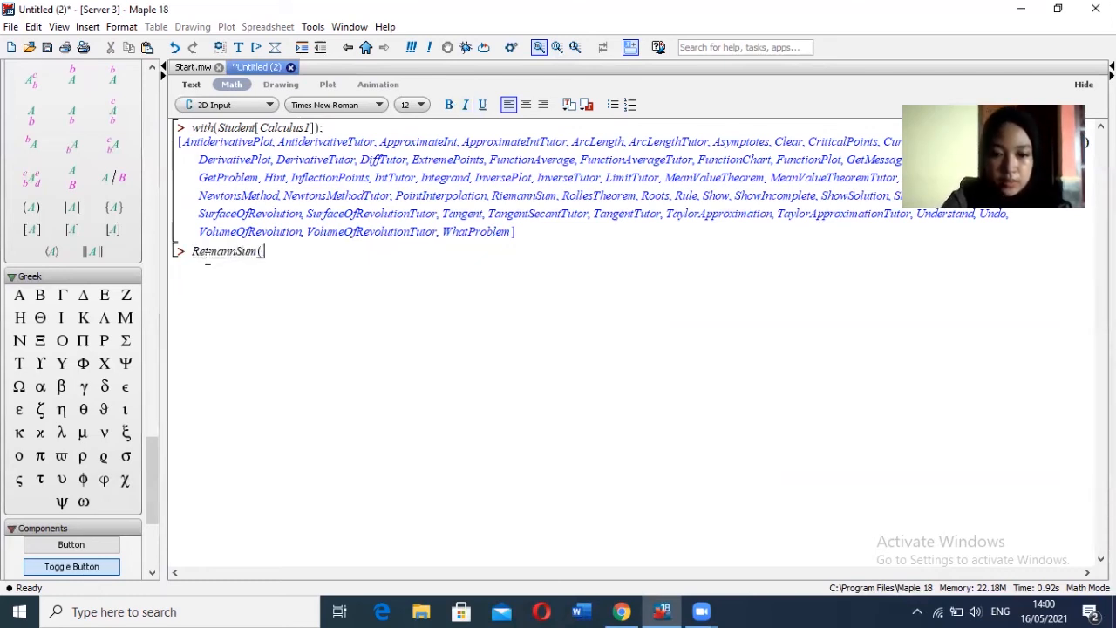
text(cos(c)
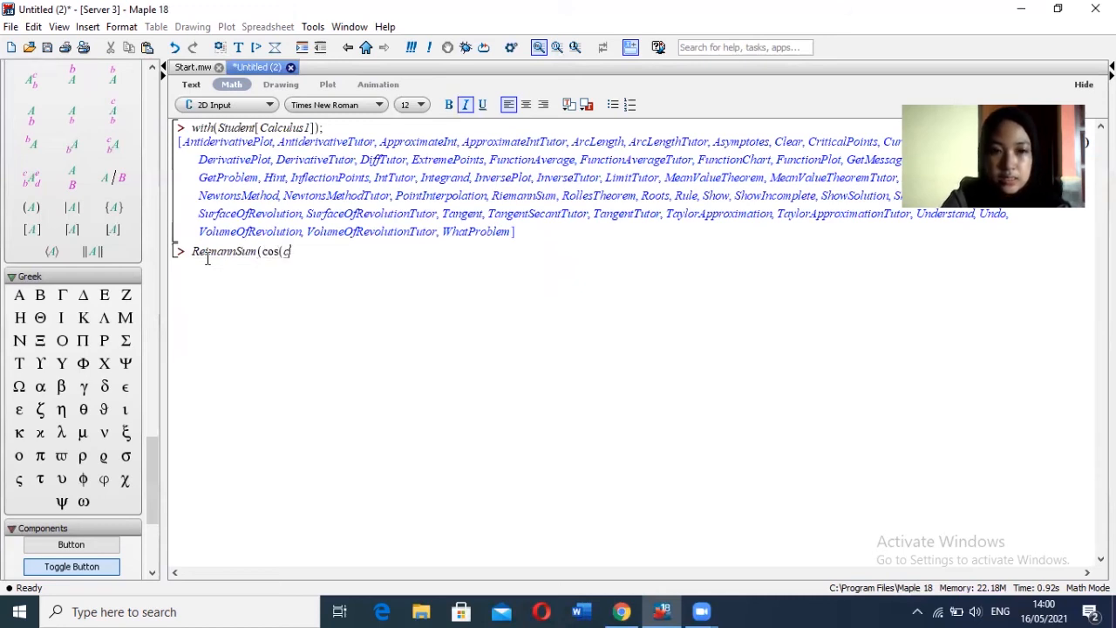
key(BackSpace)
text(x)
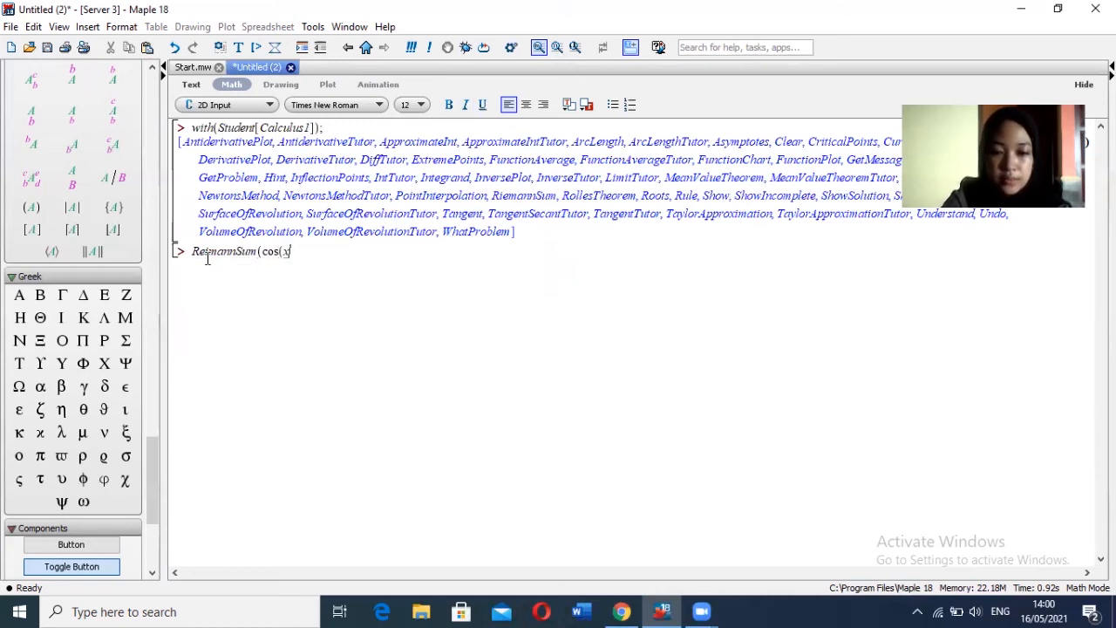
text(), x = 0 ..)
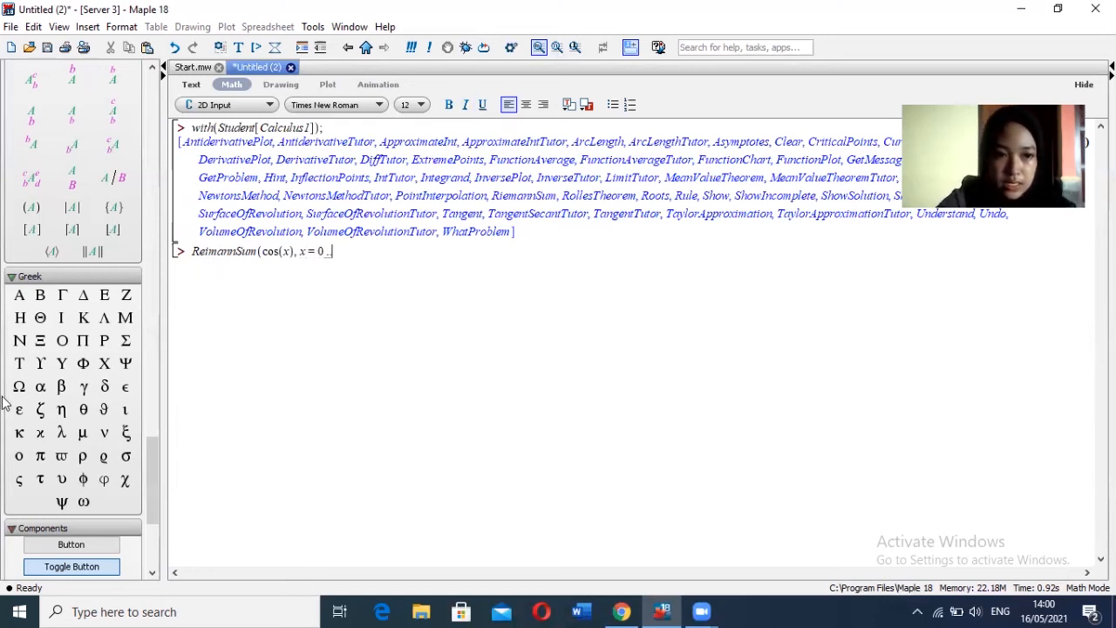
click(40, 456)
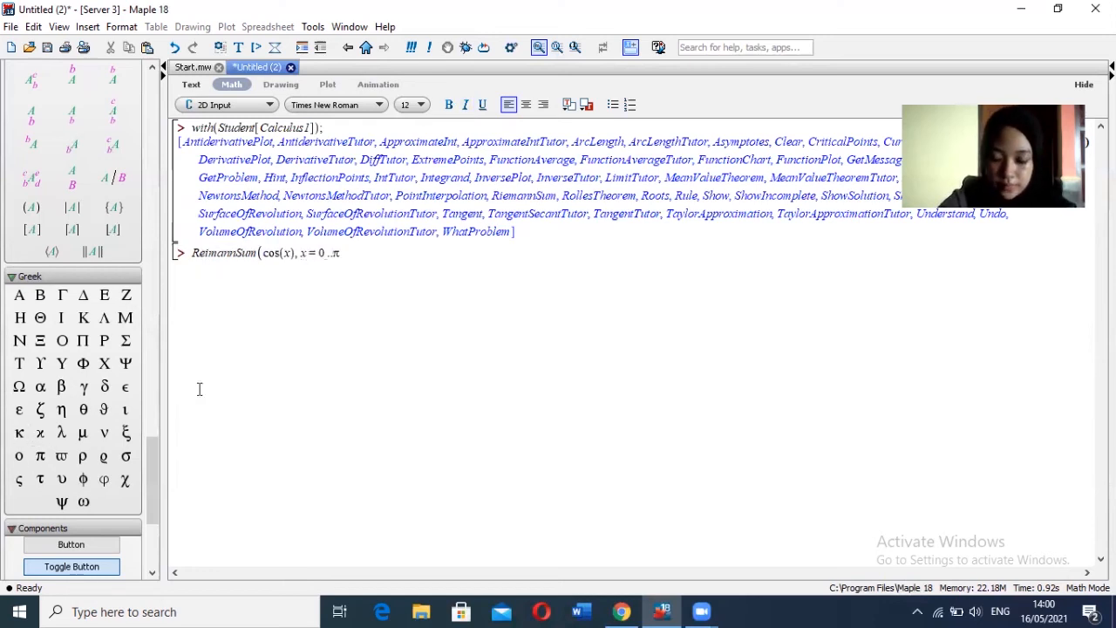
- Add the options partition = 20, method = right and output = value to the new Riemann sum command
text(, )
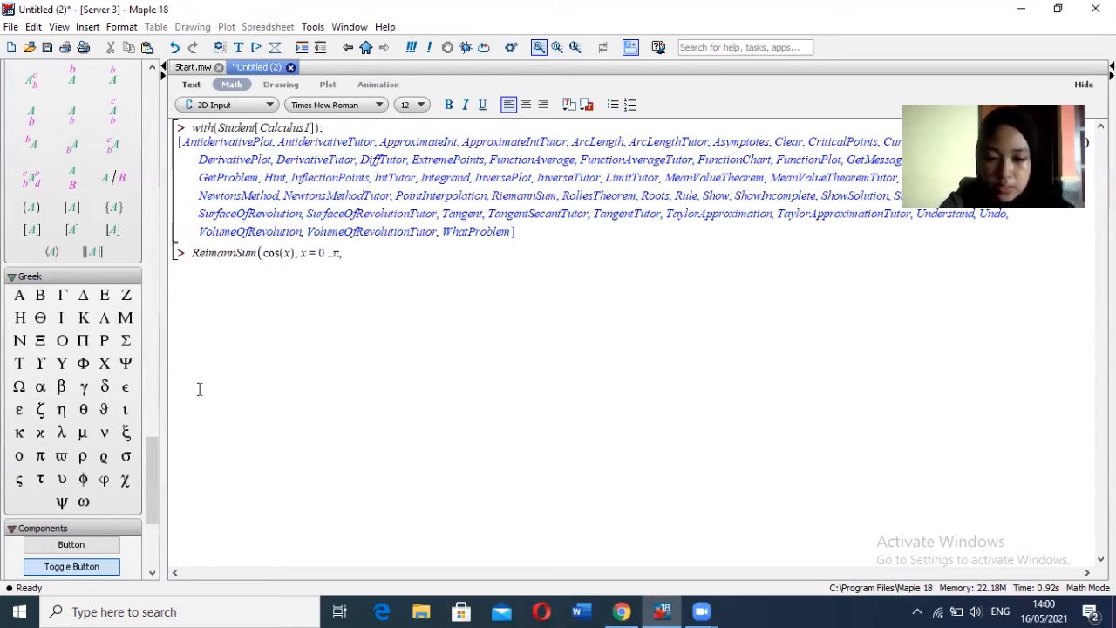
text(part)
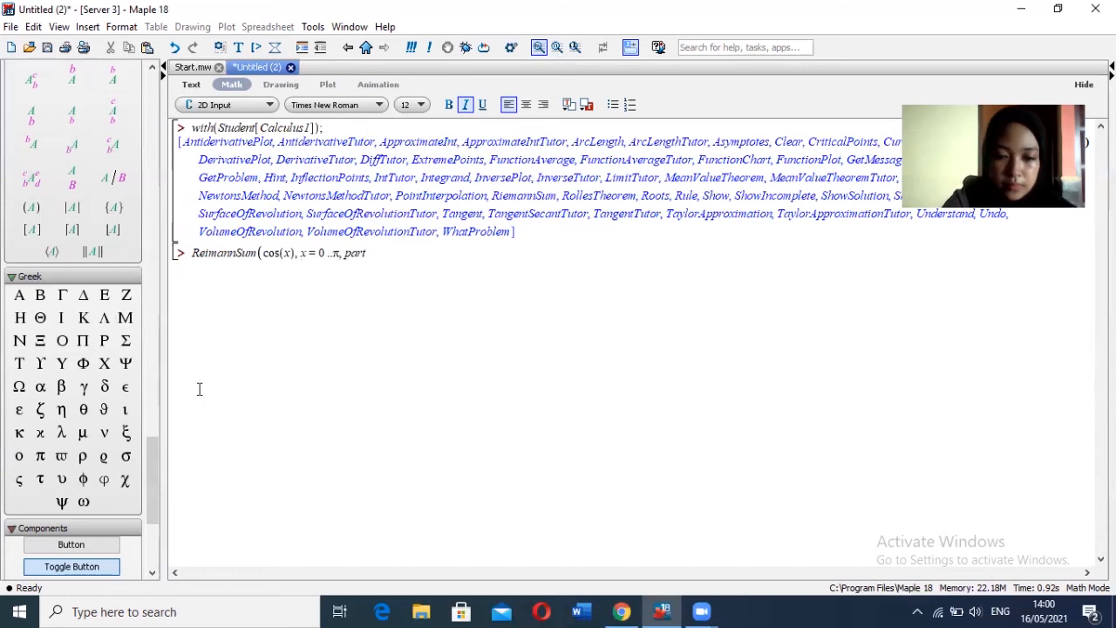
text(ition =)
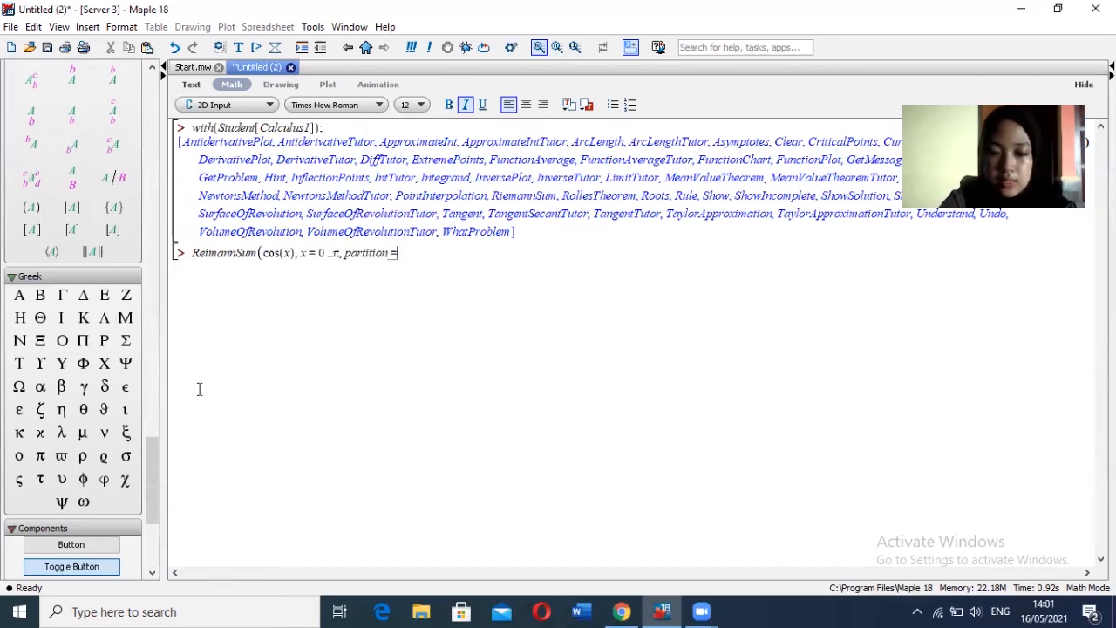
text( 20)
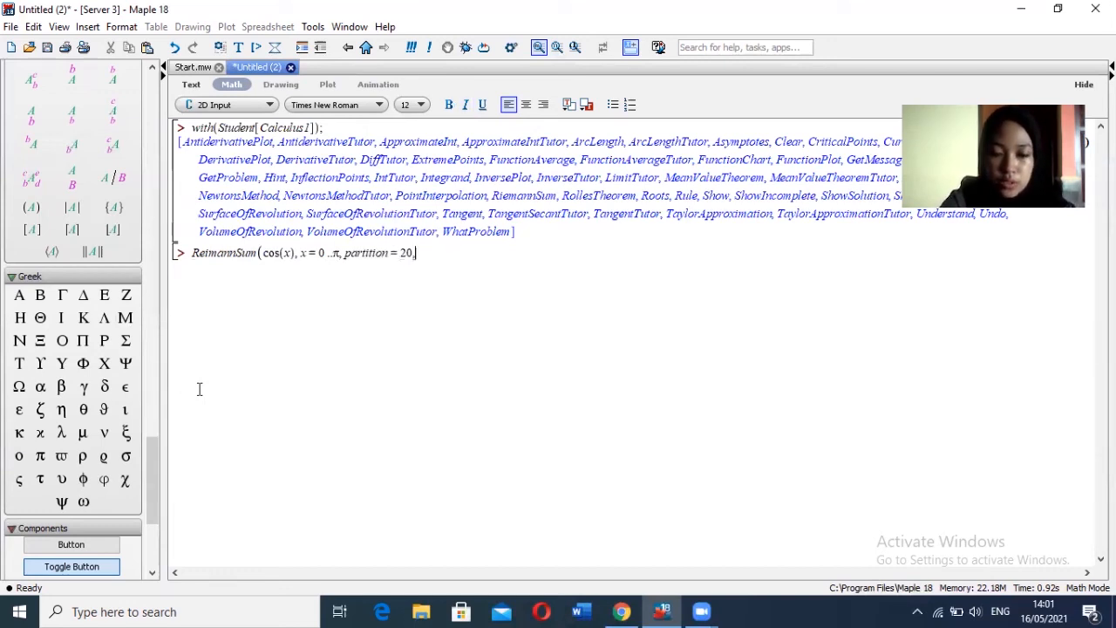
text(, me)
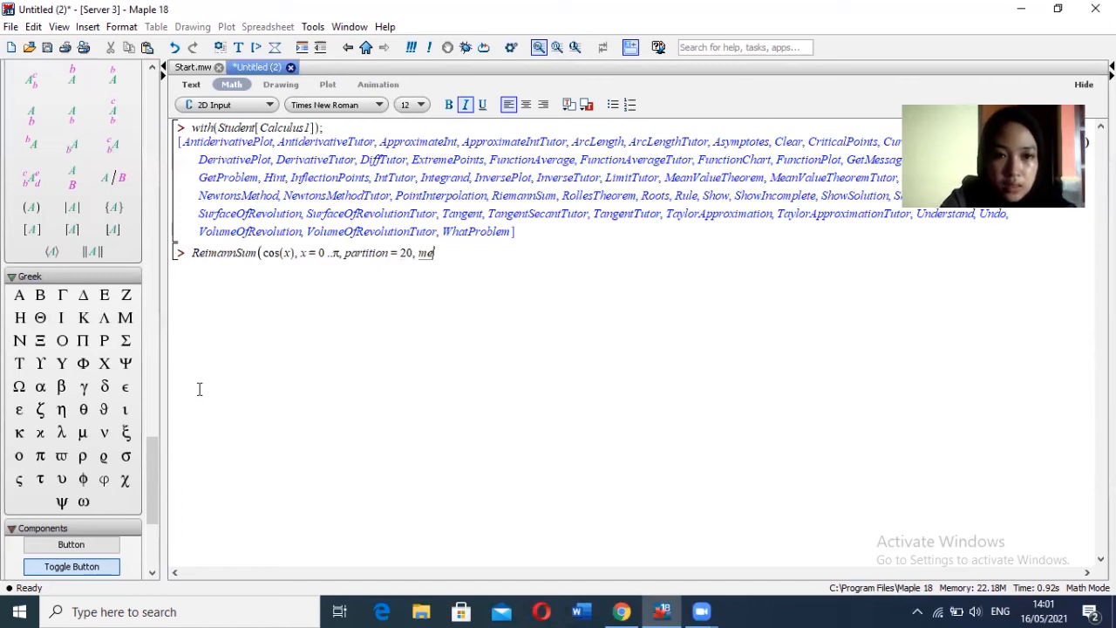
text(thod = )
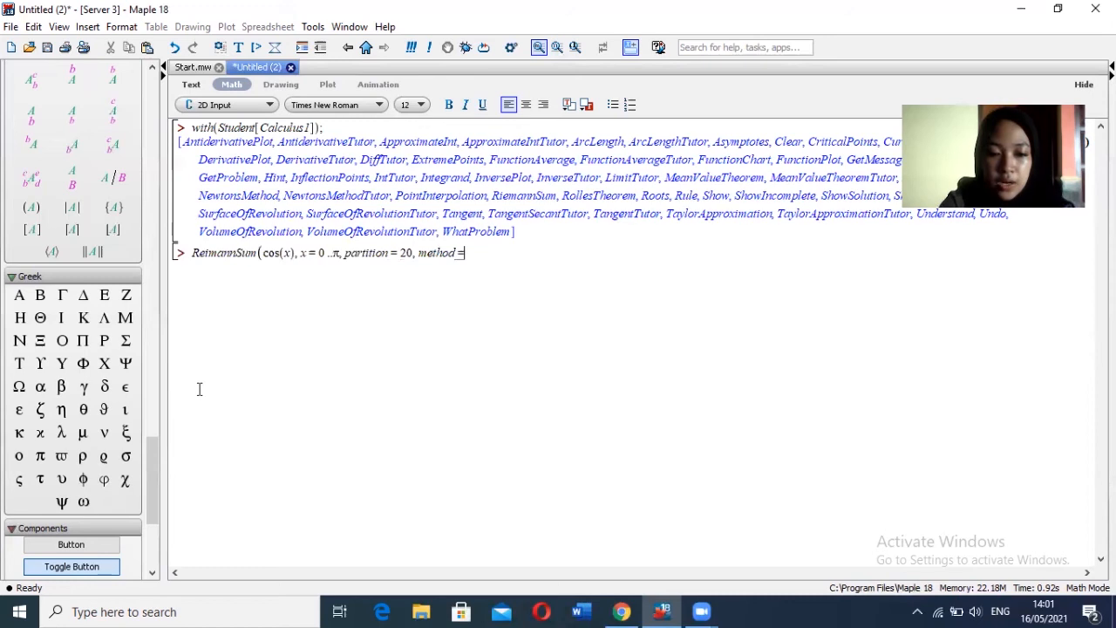
text(right)
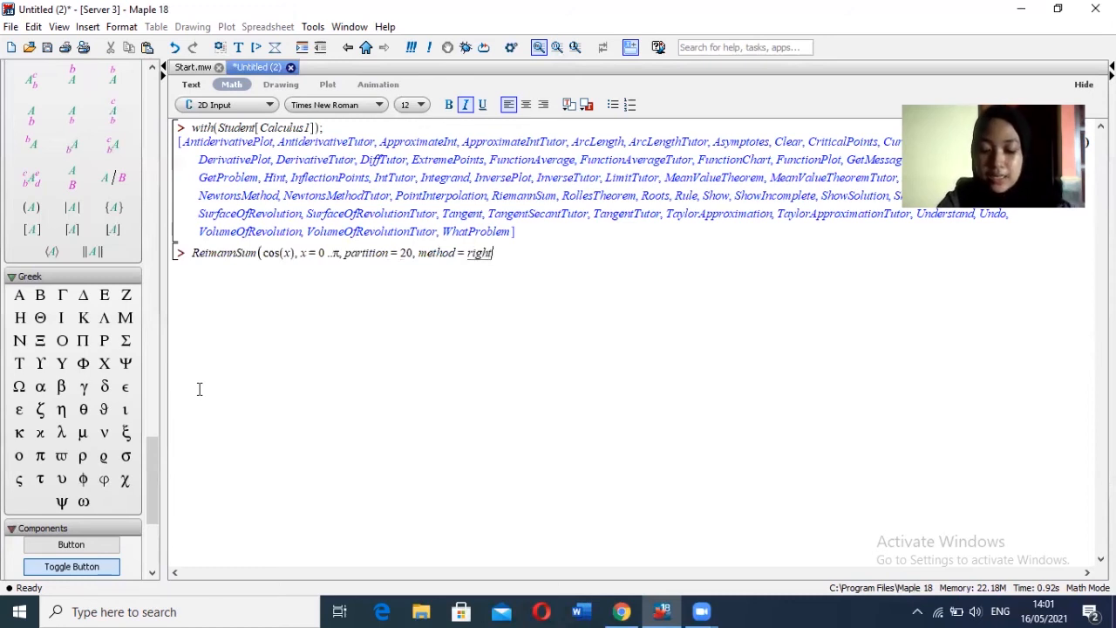
text(, output = value)
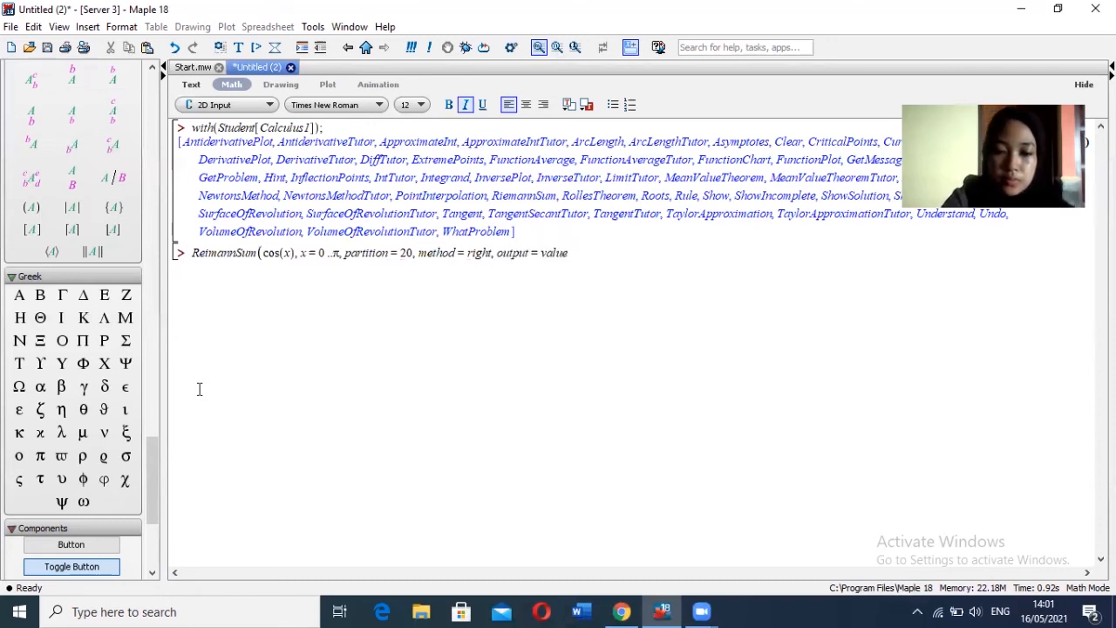
- Close and execute the right-method command, correct its misspelled name to RiemannSum, and execute it again
text();)
key(Return)
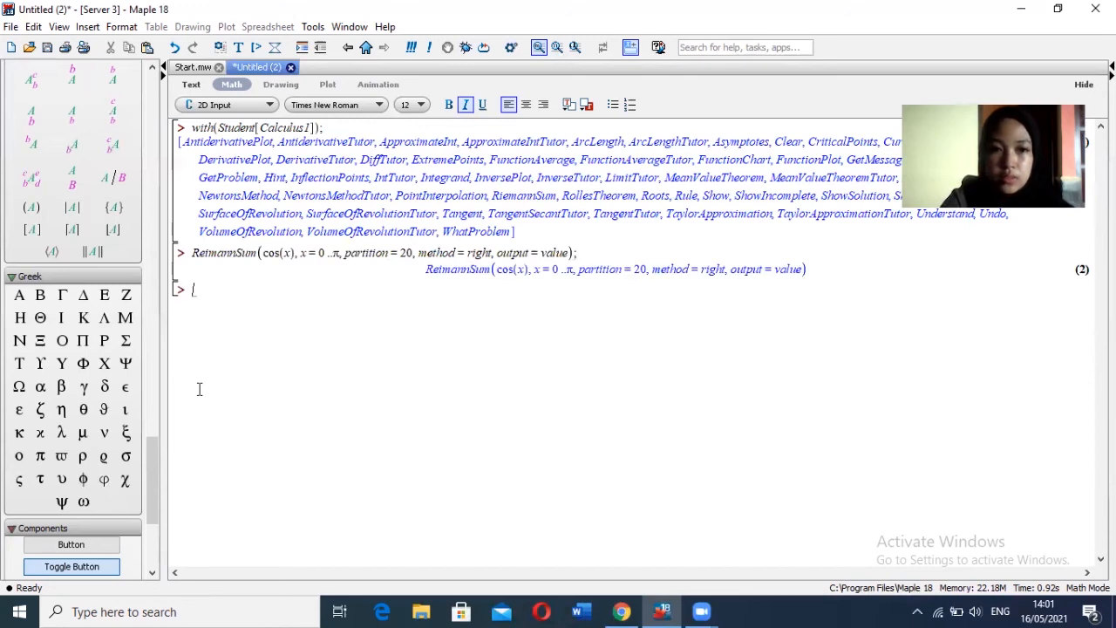
click(205, 252)
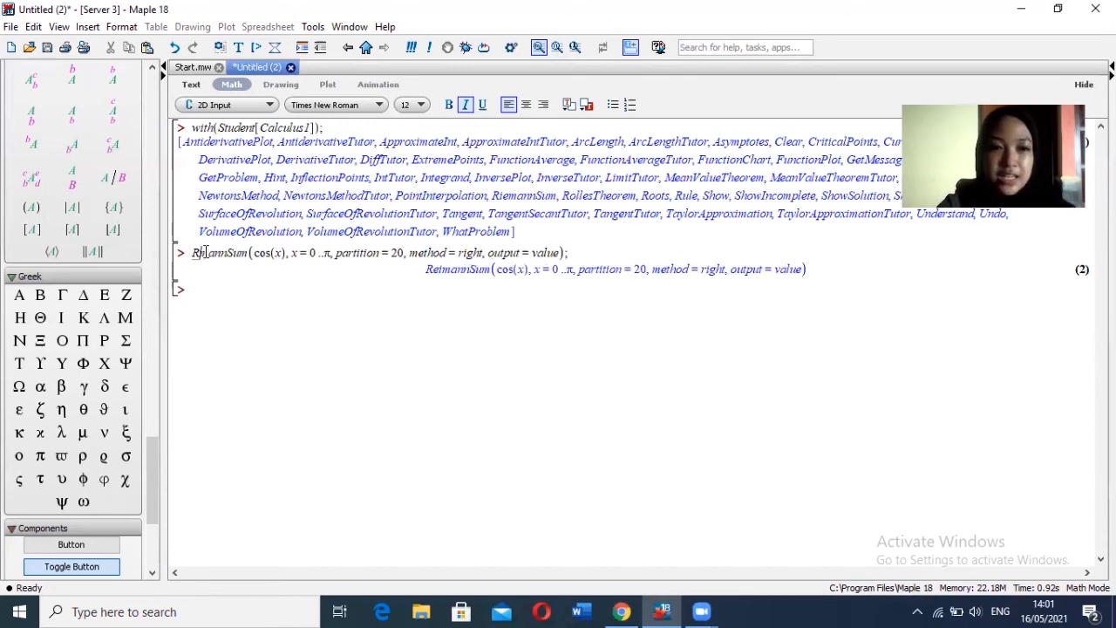
key(Return)
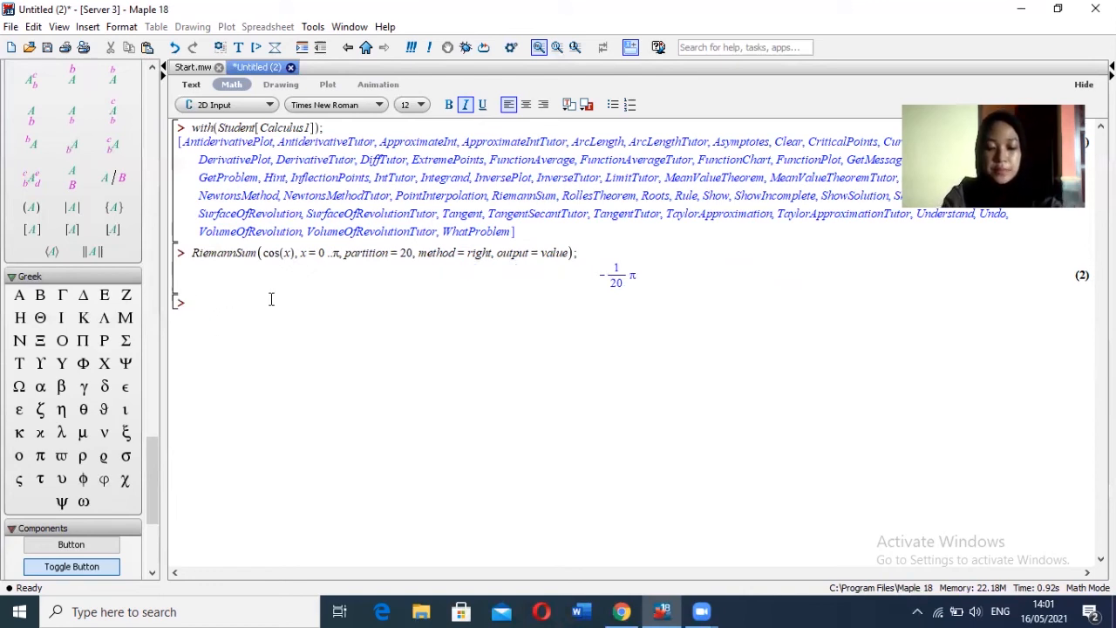
- Evaluate the right Riemann sum result as a decimal with evalf(%) on the line below it
text(e)
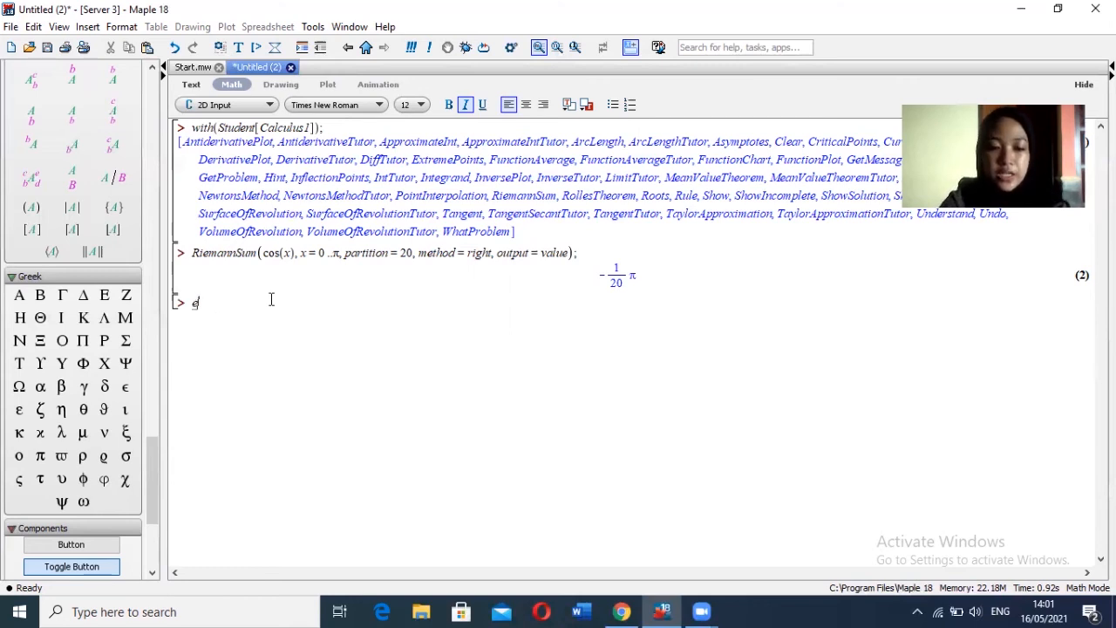
text(valf)
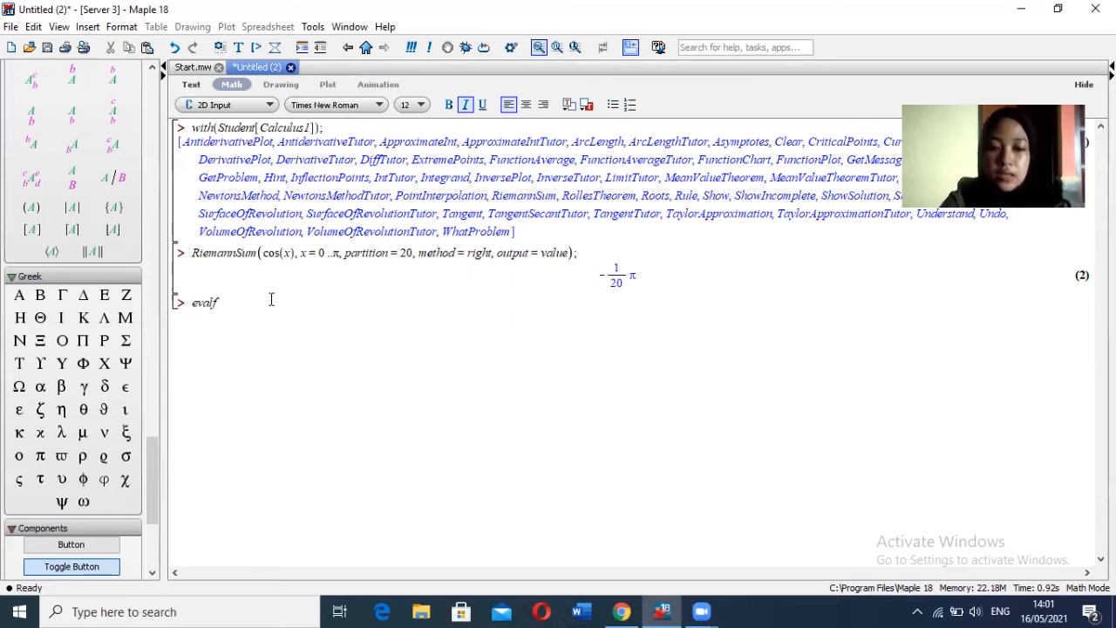
text((%))
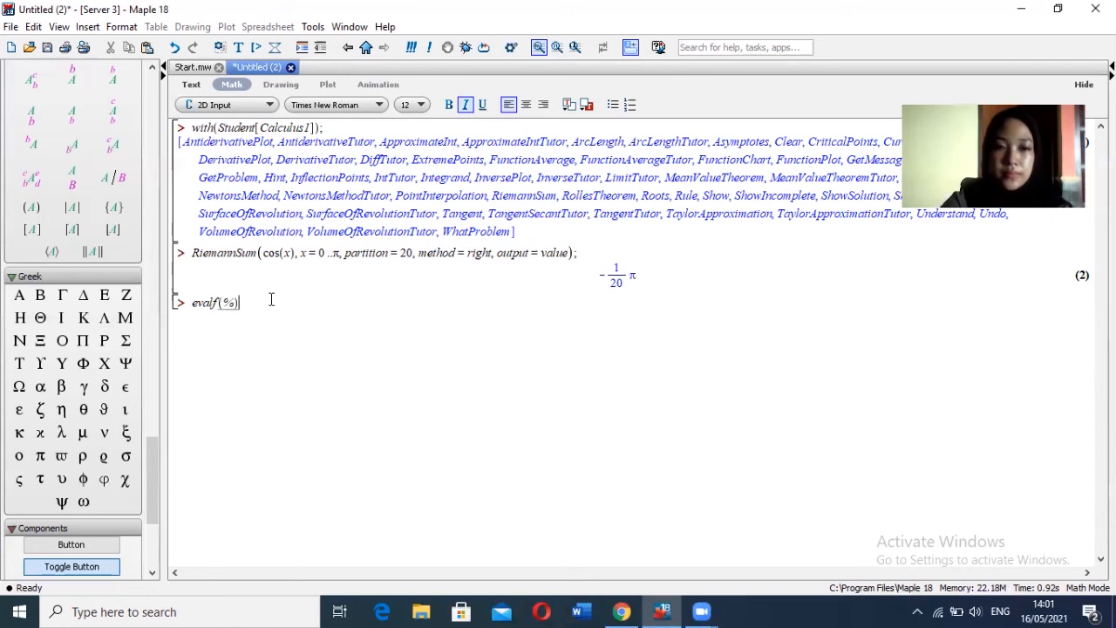
key(Return)
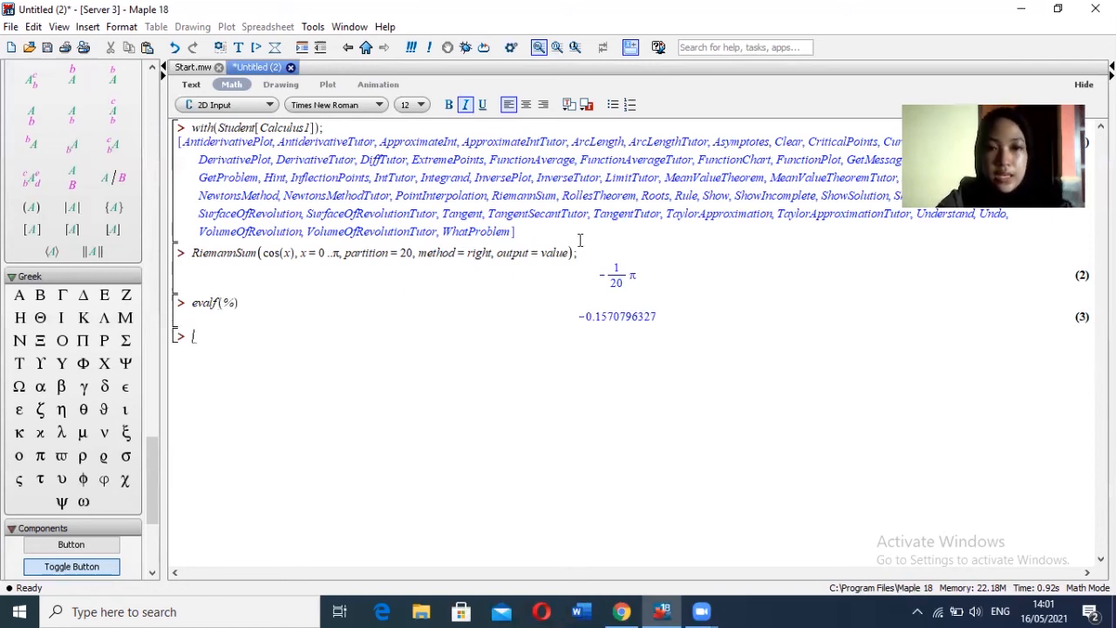
- Copy the right-method RiemannSum command to the empty line below the decimal result, change its upper bound to Pi and output to plot, and execute it
drag(587, 259, 193, 252)
key(ctrl+c)
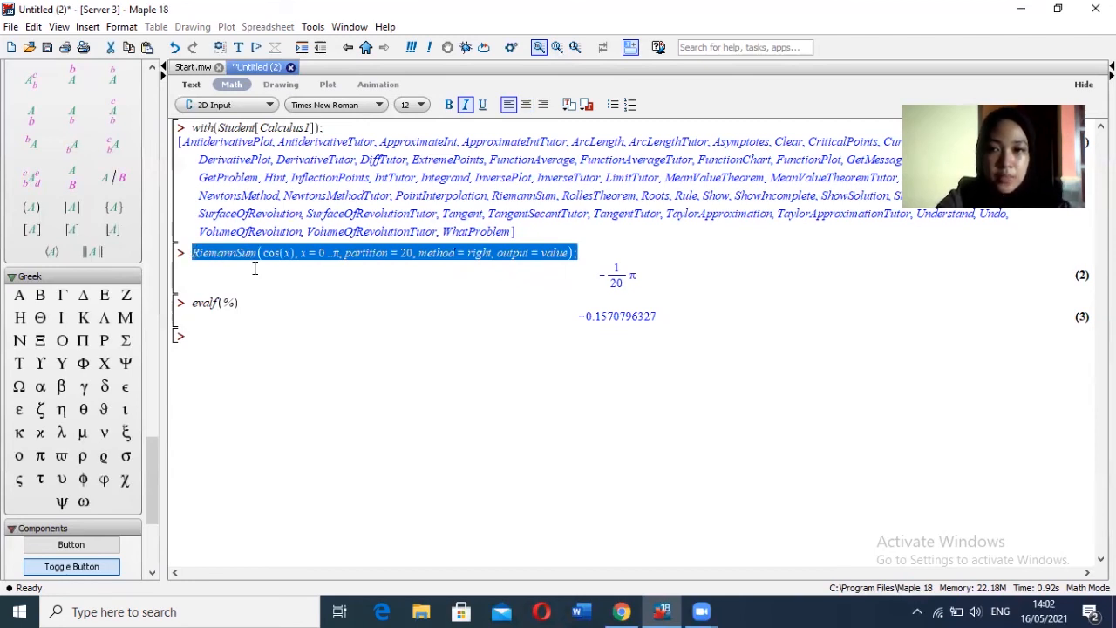
click(223, 337)
key(ctrl+v)
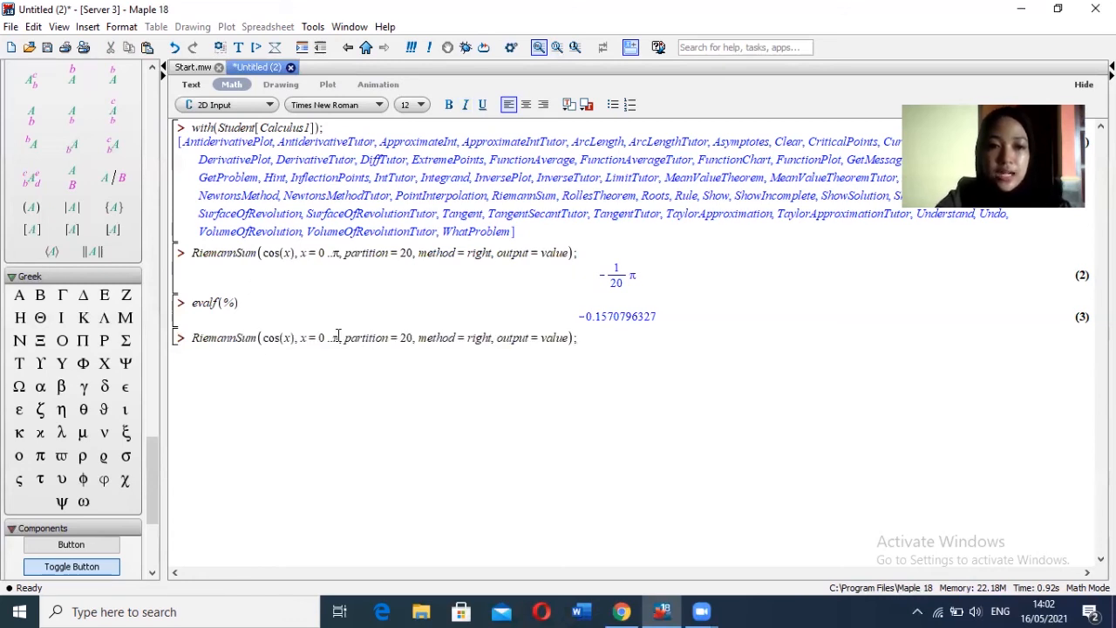
double_click(336, 338)
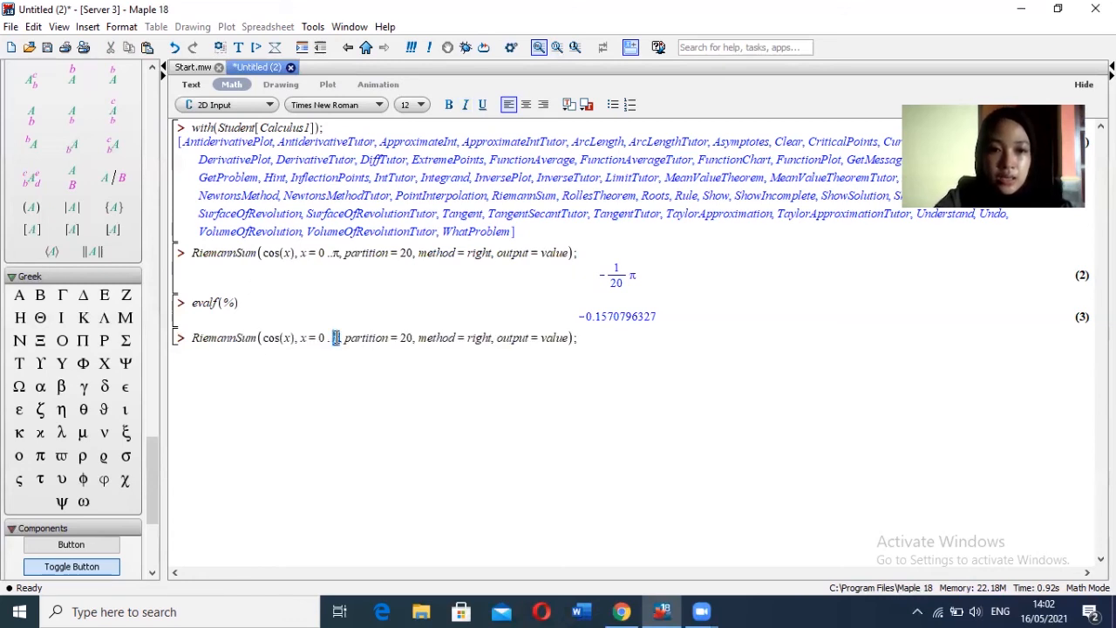
text(Pi)
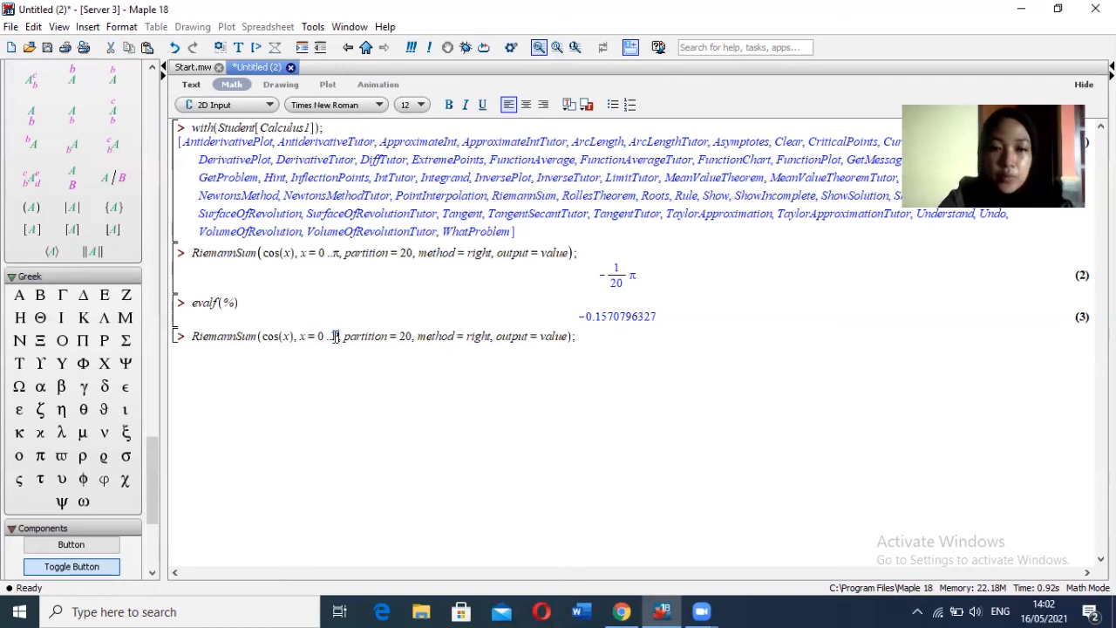
double_click(548, 340)
text(plot)
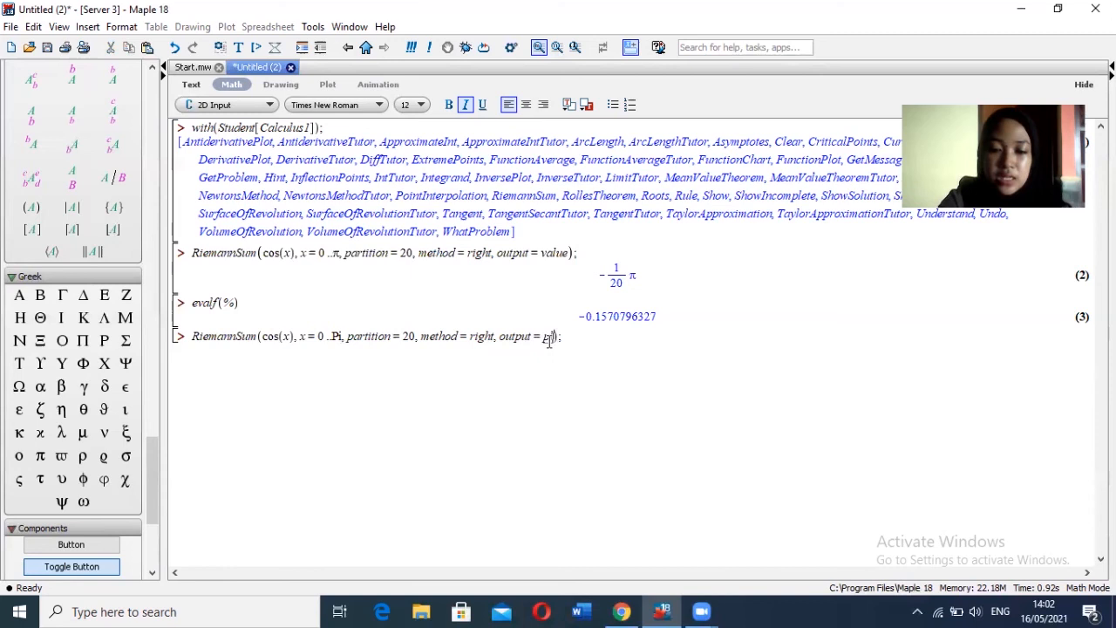
key(Return)
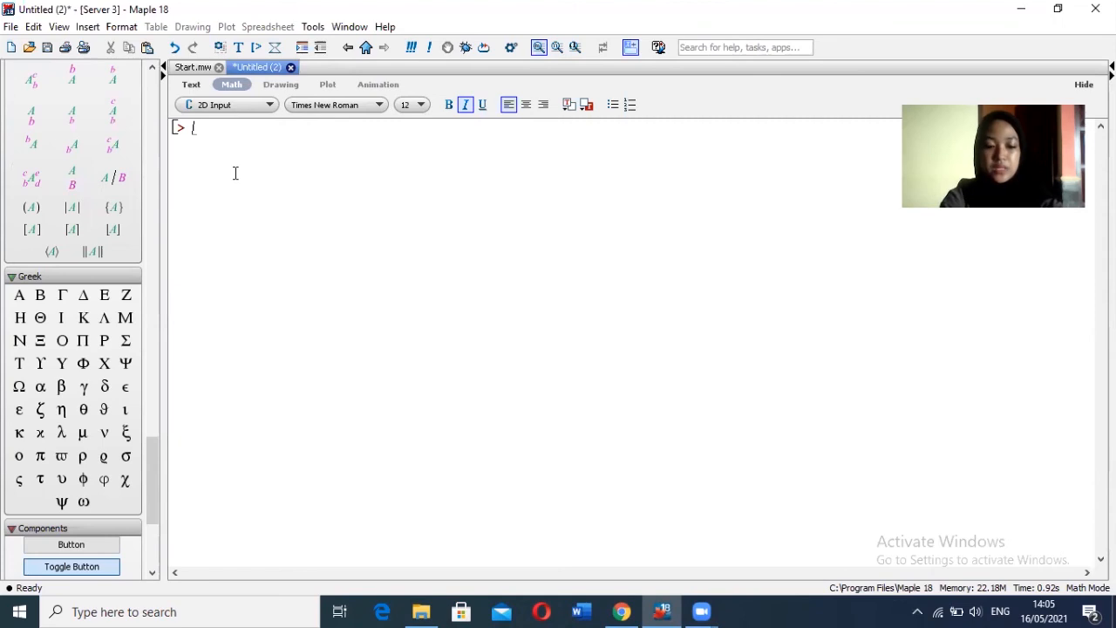
- Define the function f := x→x^2 + 4 on the first line of the emptied document and execute it
text(f)
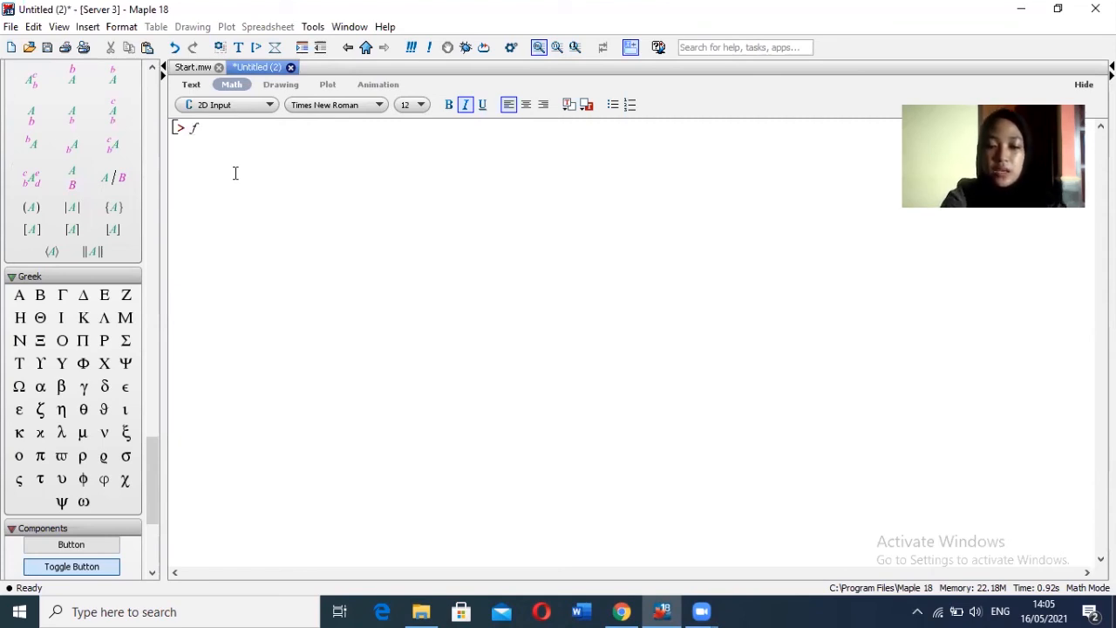
text(:=)
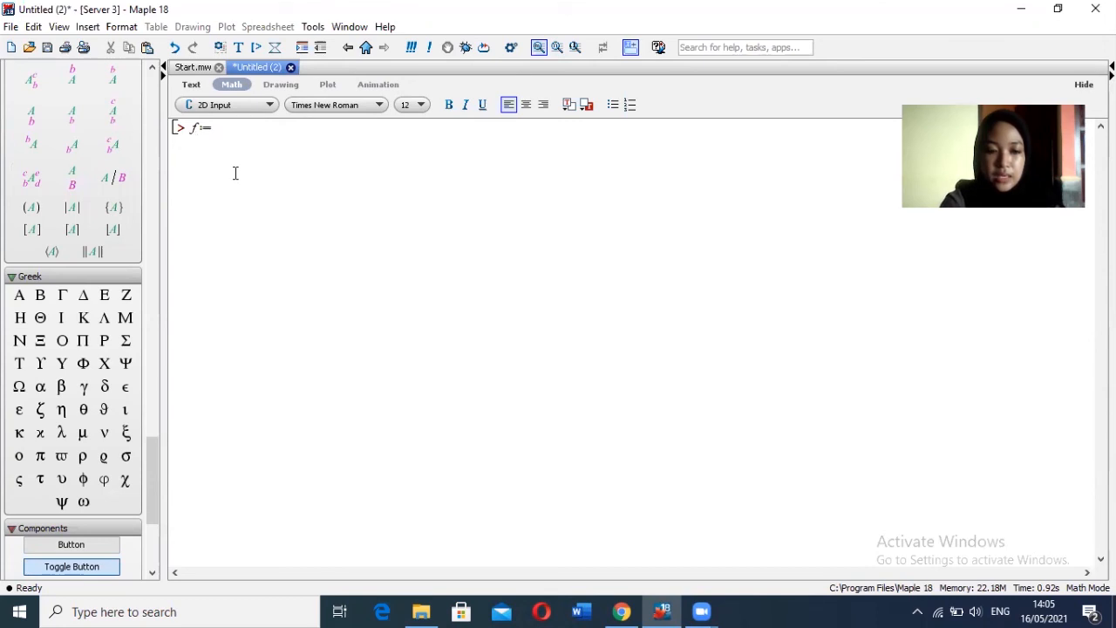
text(x-)
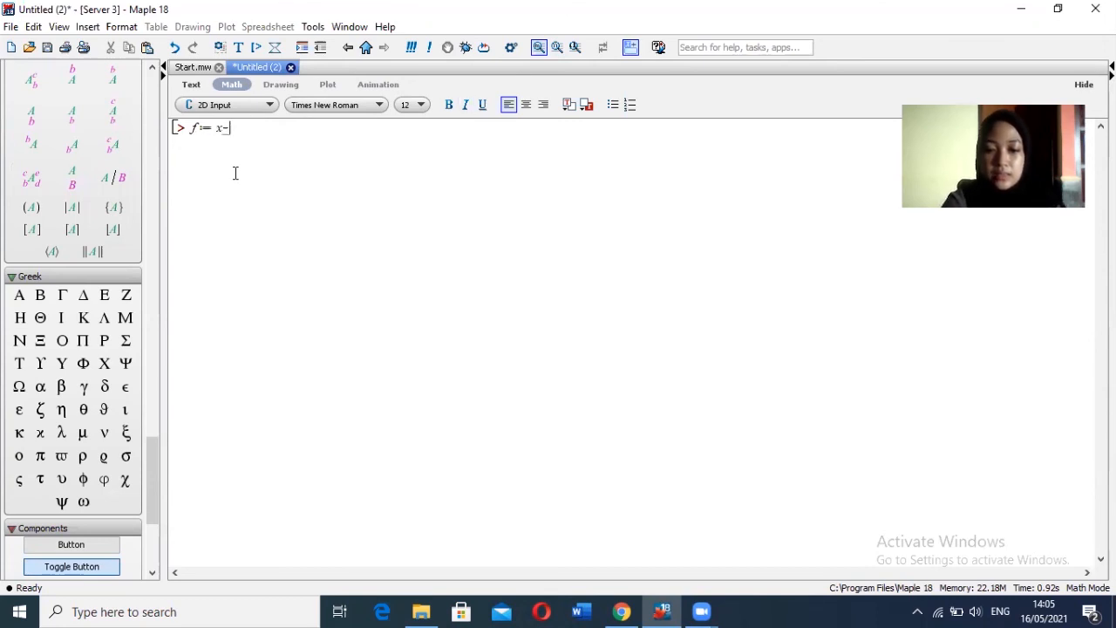
text(>x)
text(^2)
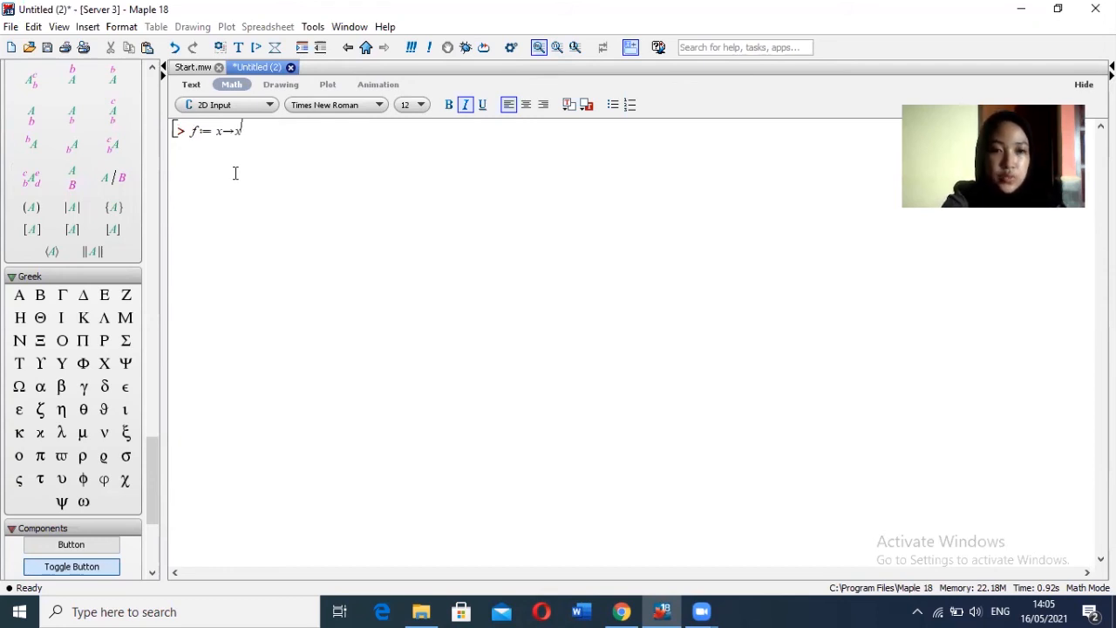
key(Right)
text(+4)
key(Return)
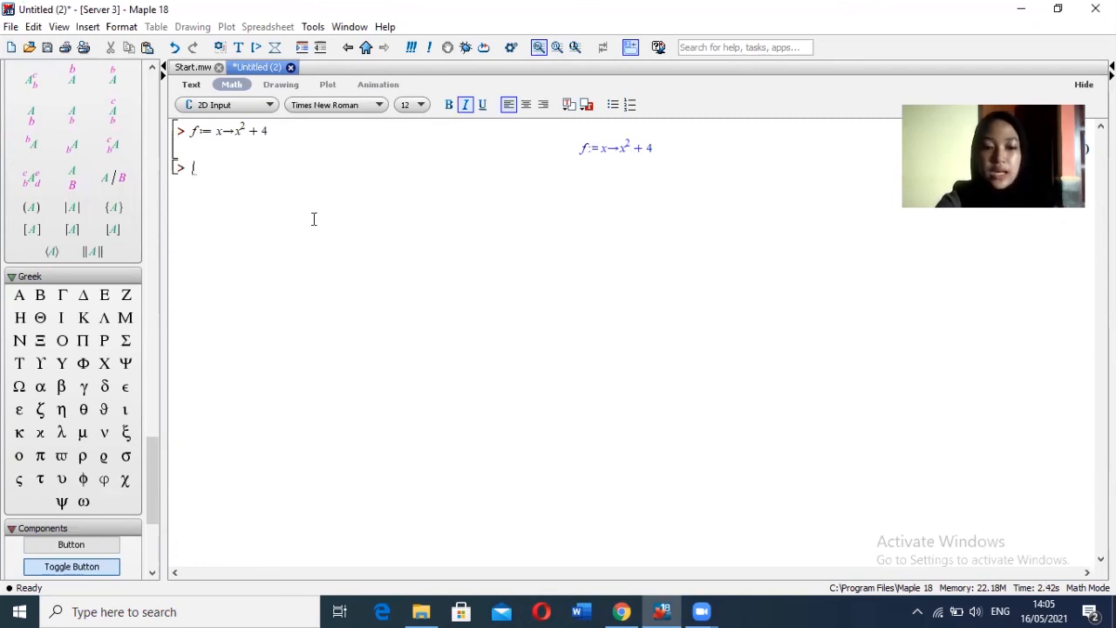
- Load the calculus package with with(Student[Calculus1]); on the line below the function definition
text(with)
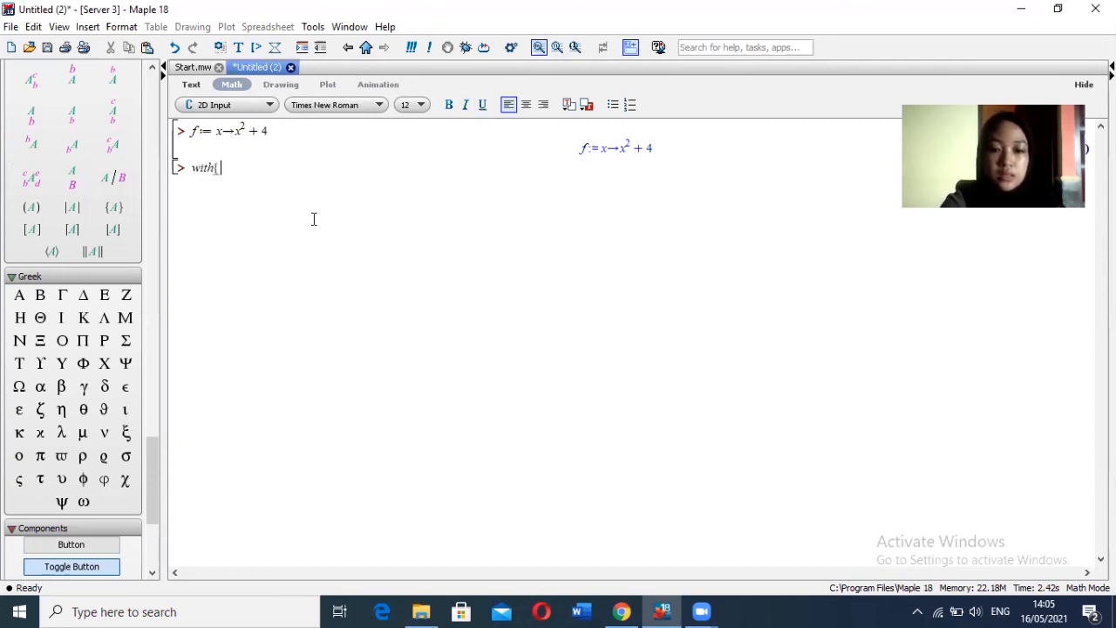
text((S)
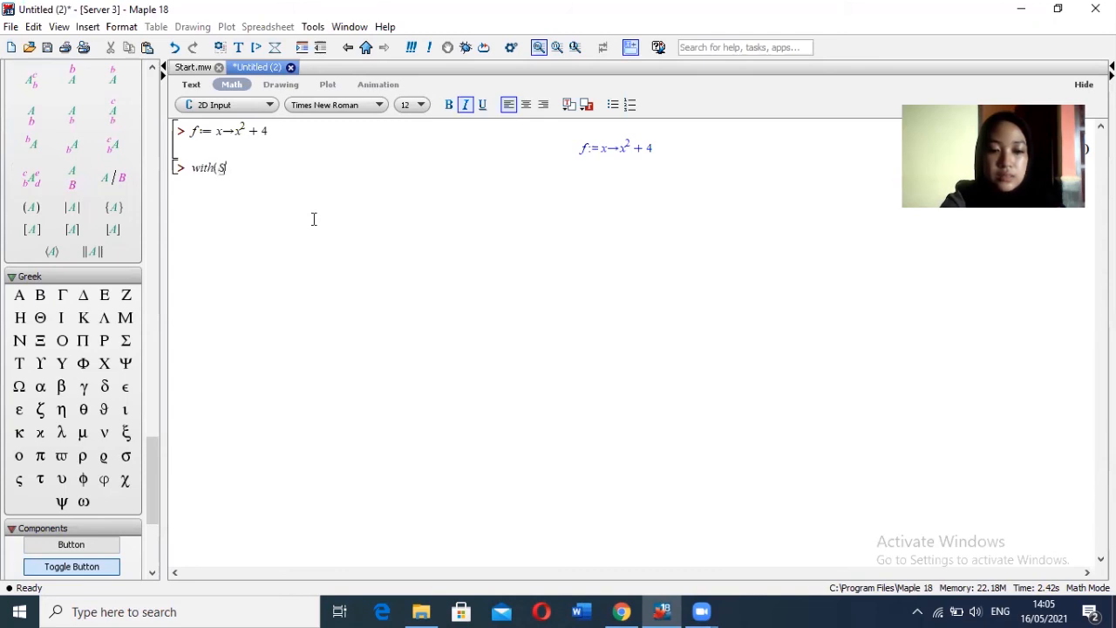
text(tudent[Calculus1]))
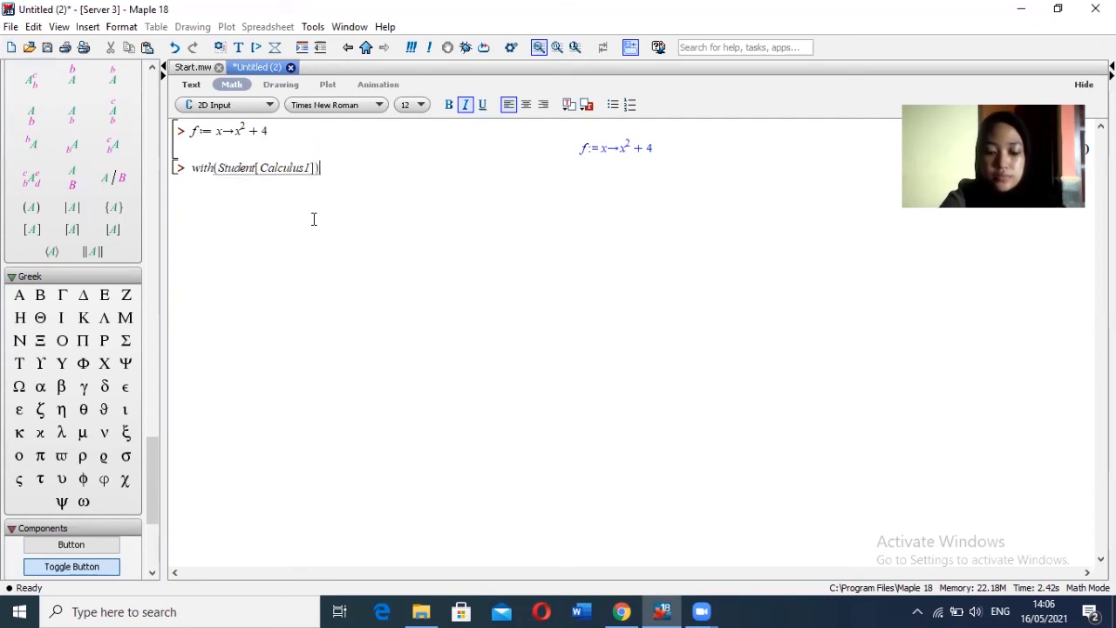
text(;)
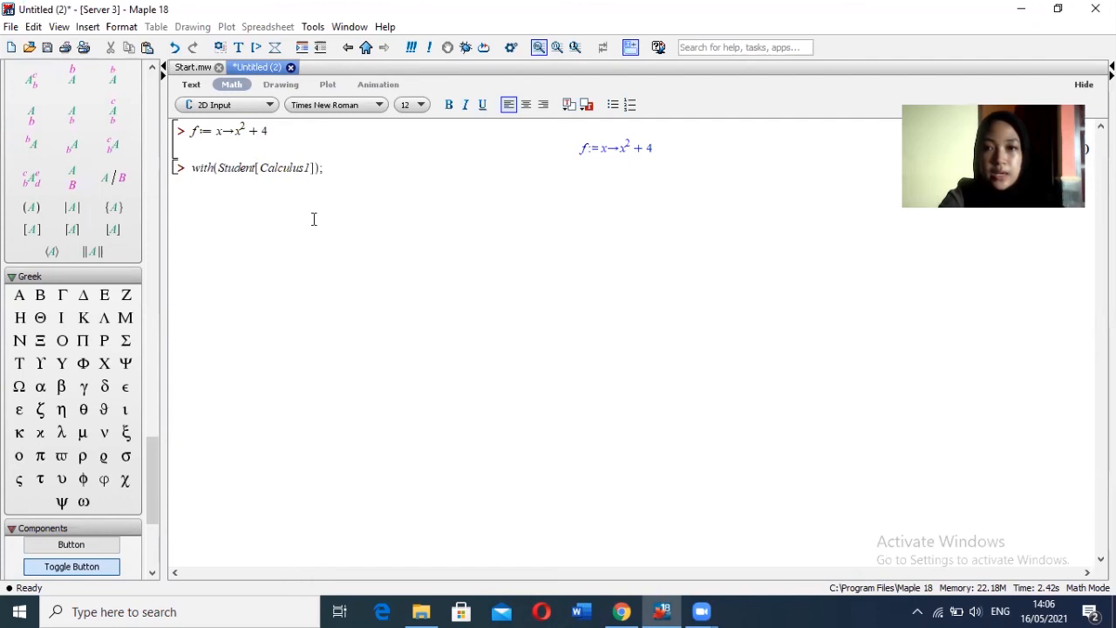
key(Return)
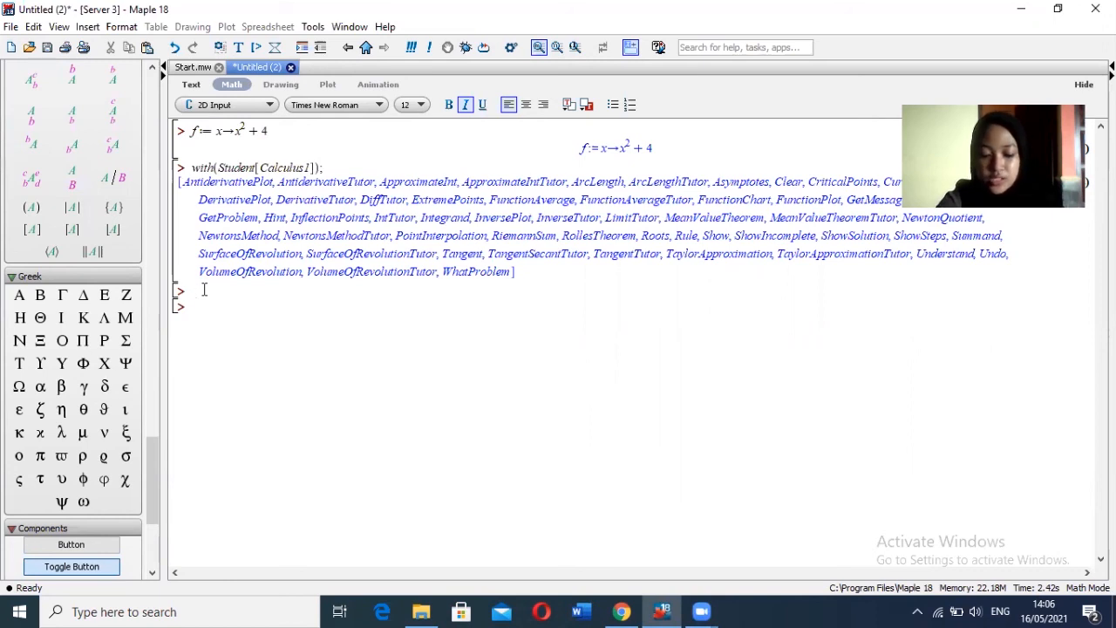
- Begin a VolumeOfRevolution command for f(x) below the package listing, with the x range starting at 0
text(V)
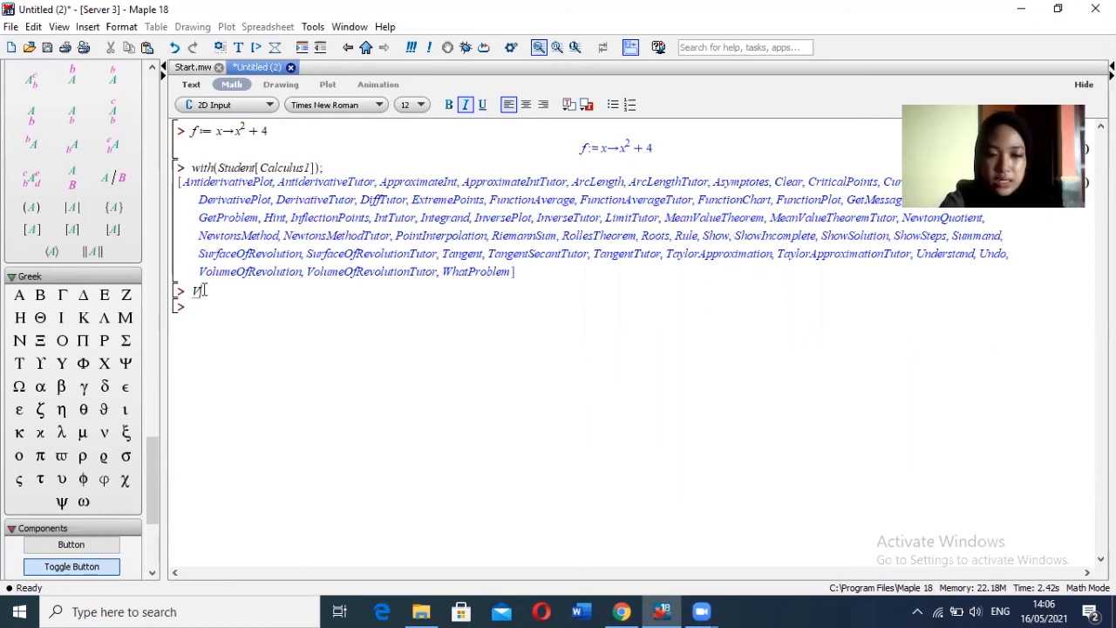
text(olumeOf)
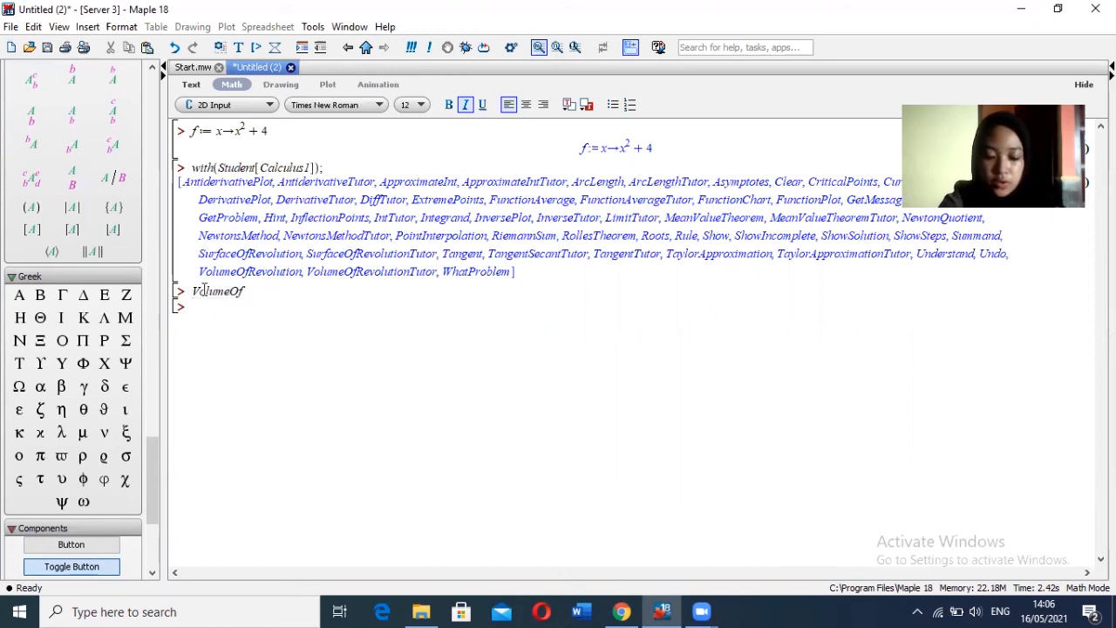
text(Revo)
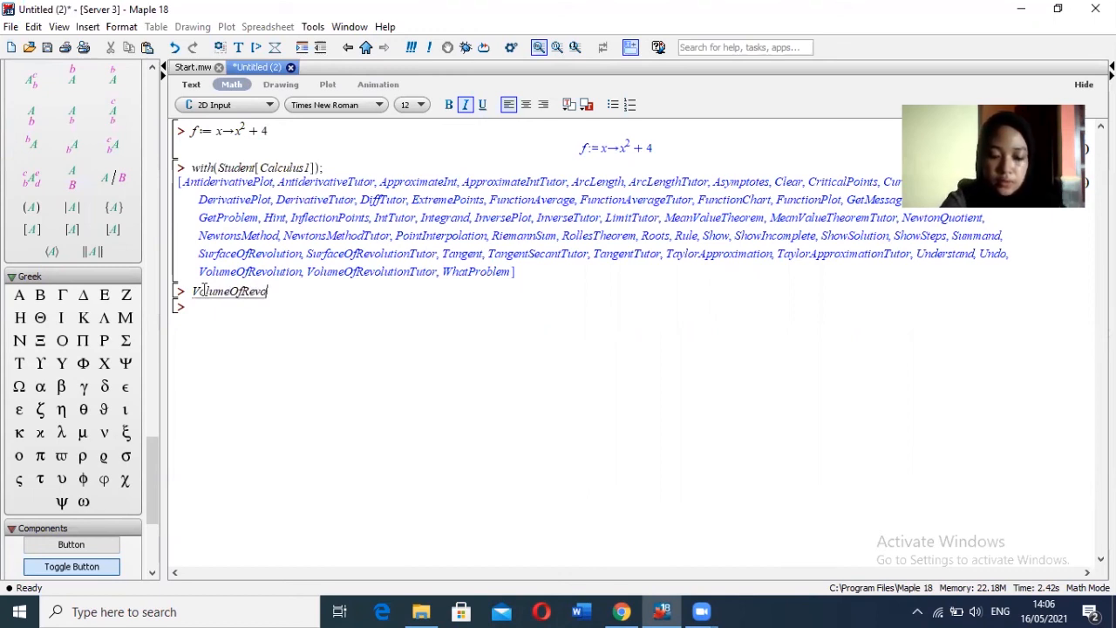
text(lutio)
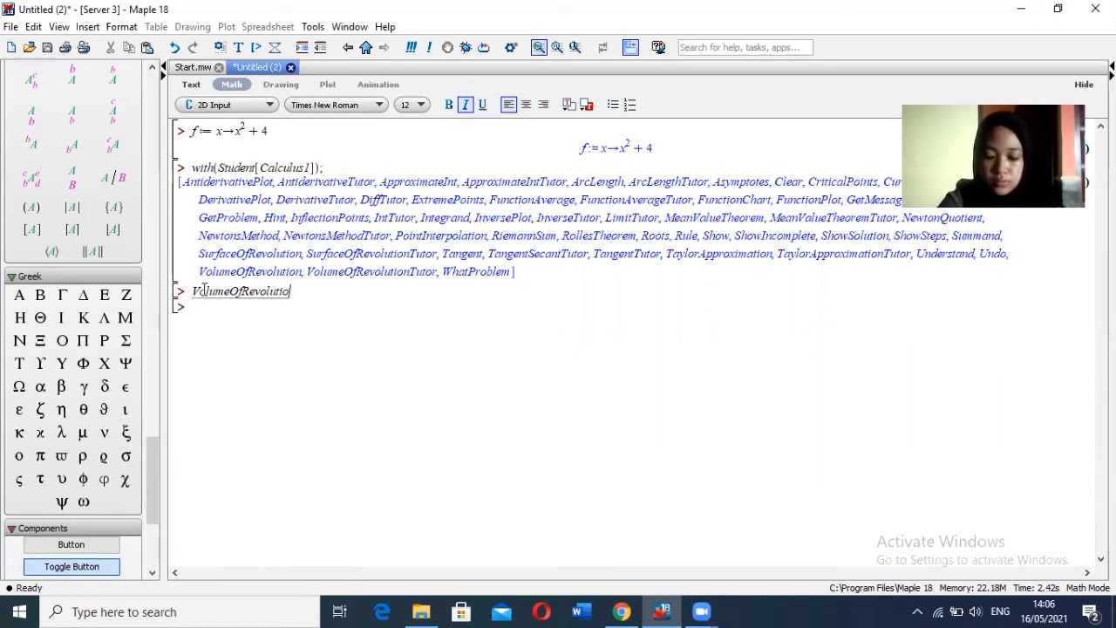
text(n)
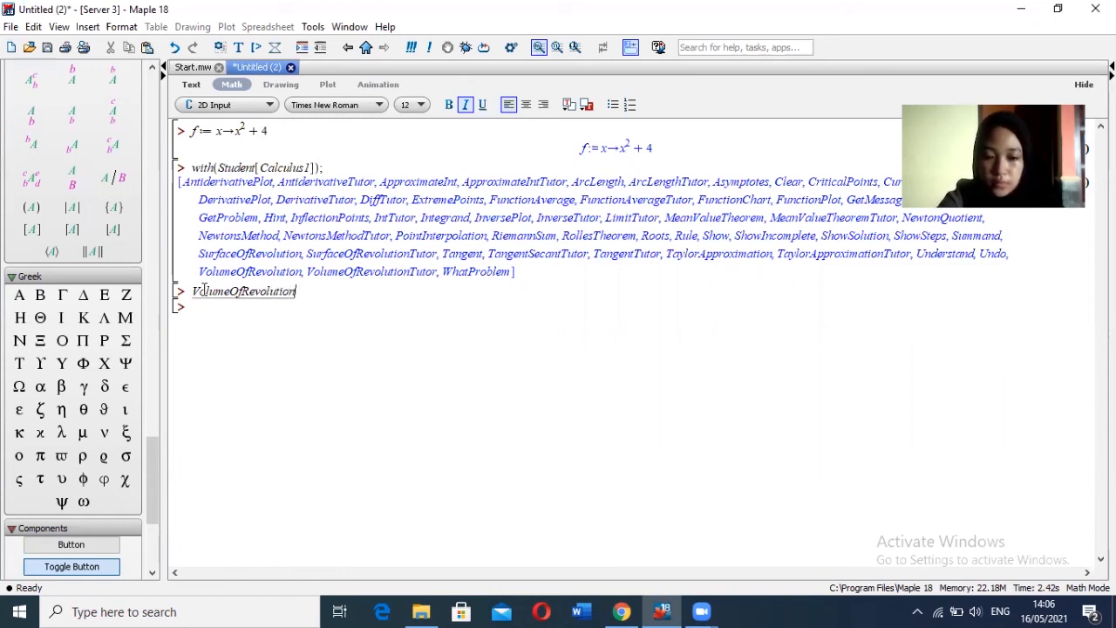
text((f)
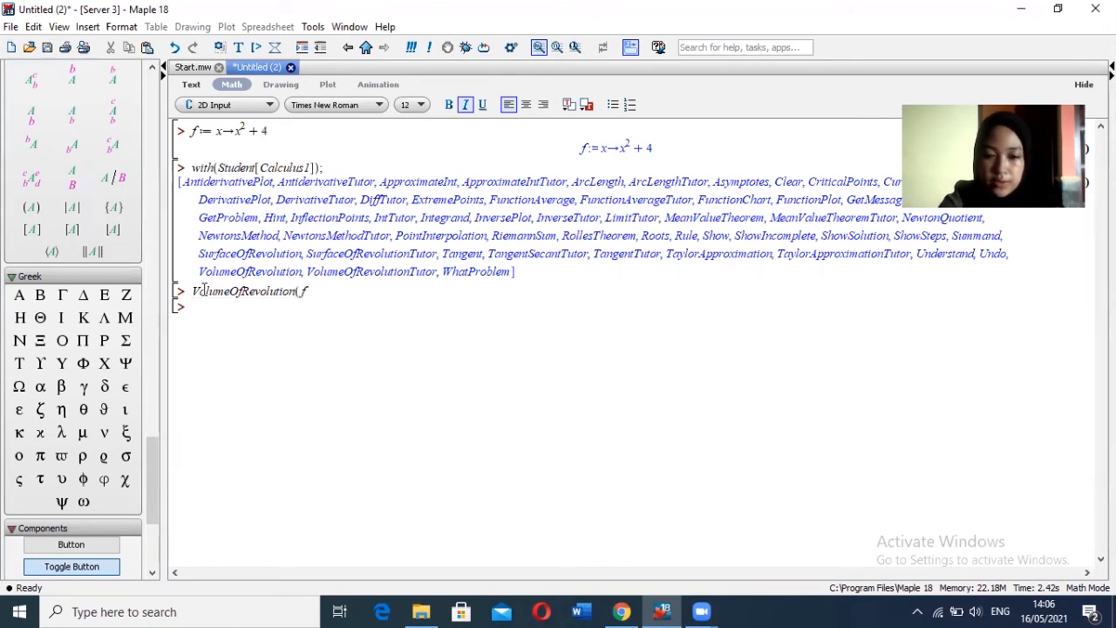
text((x)))
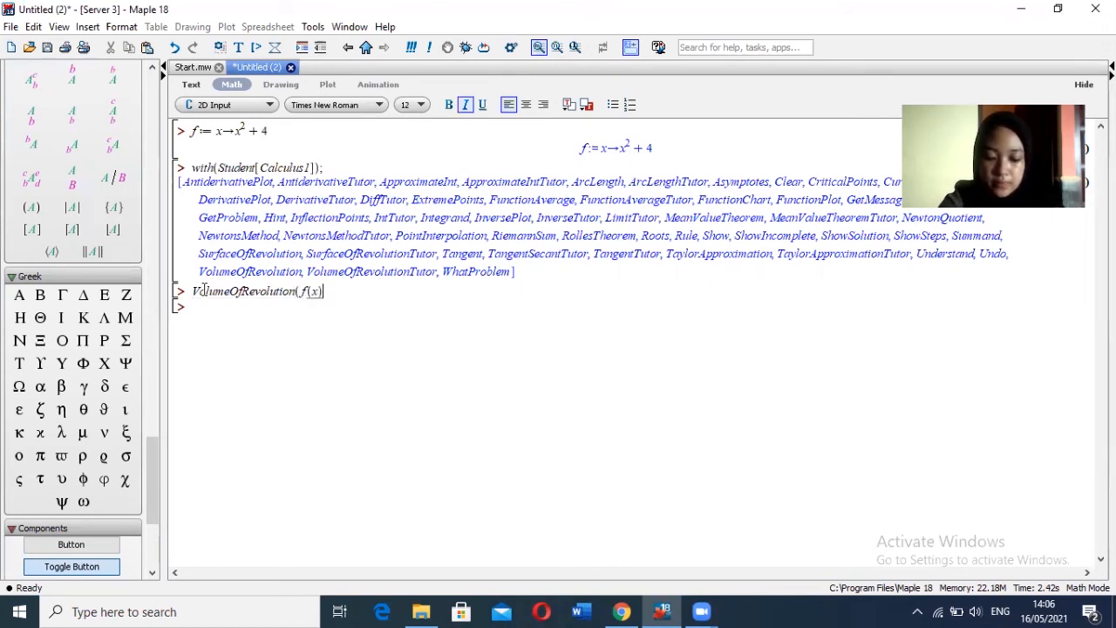
text(, x)
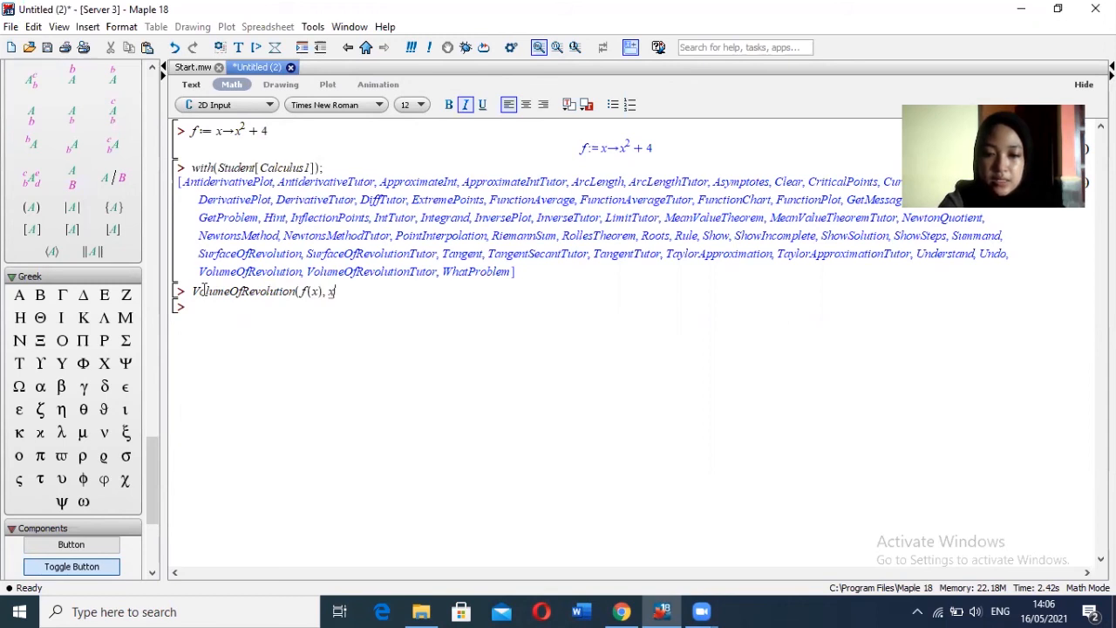
text(=0..)
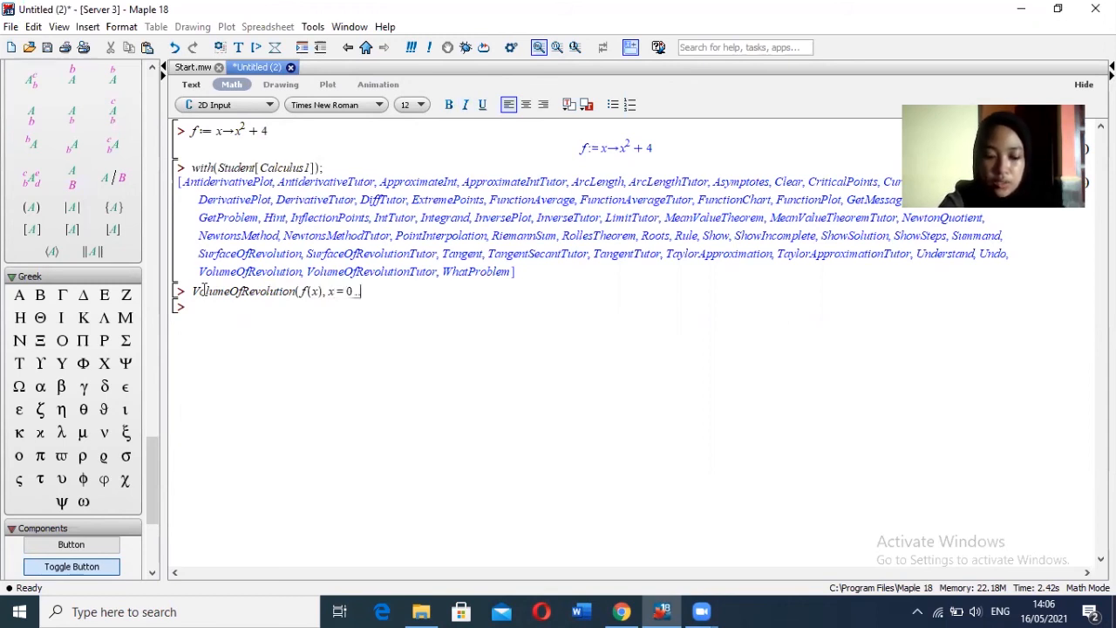
- Complete and execute the VolumeOfRevolution command with upper bound 2, axis = horizontal and output = plot, and rotate the plotted solid
text(2, axis)
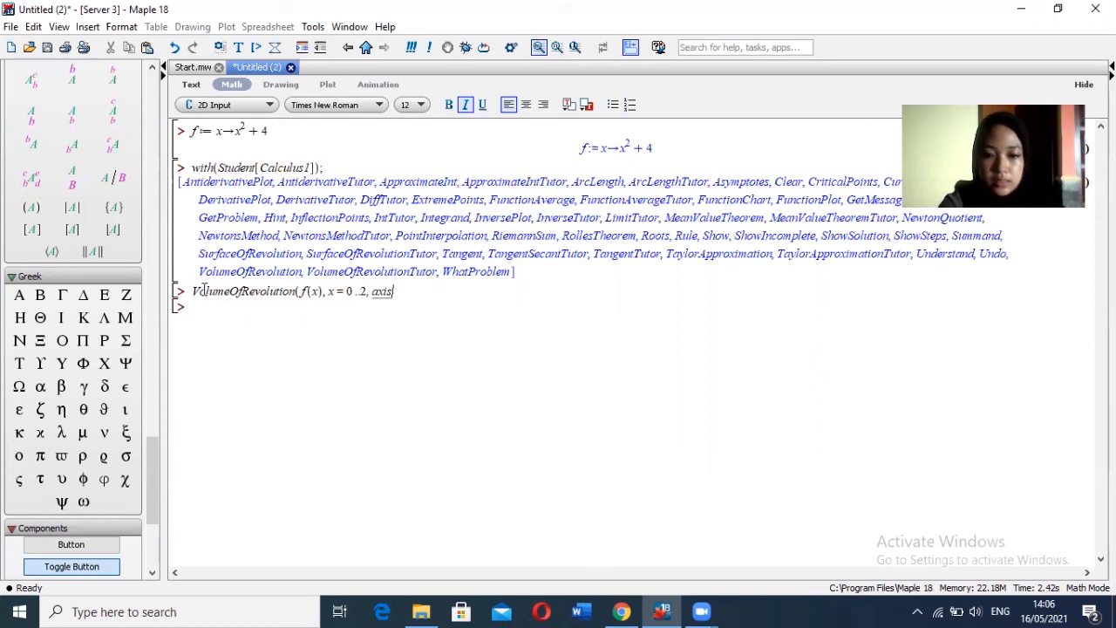
text(=h)
text(oriz)
text(ontal)
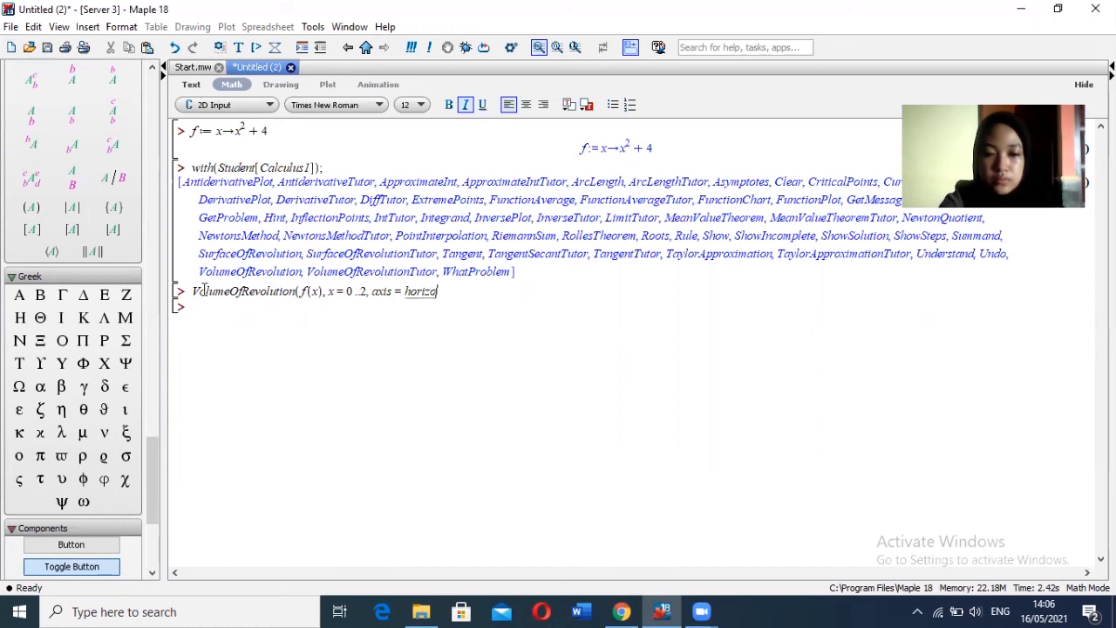
key(BackSpace)
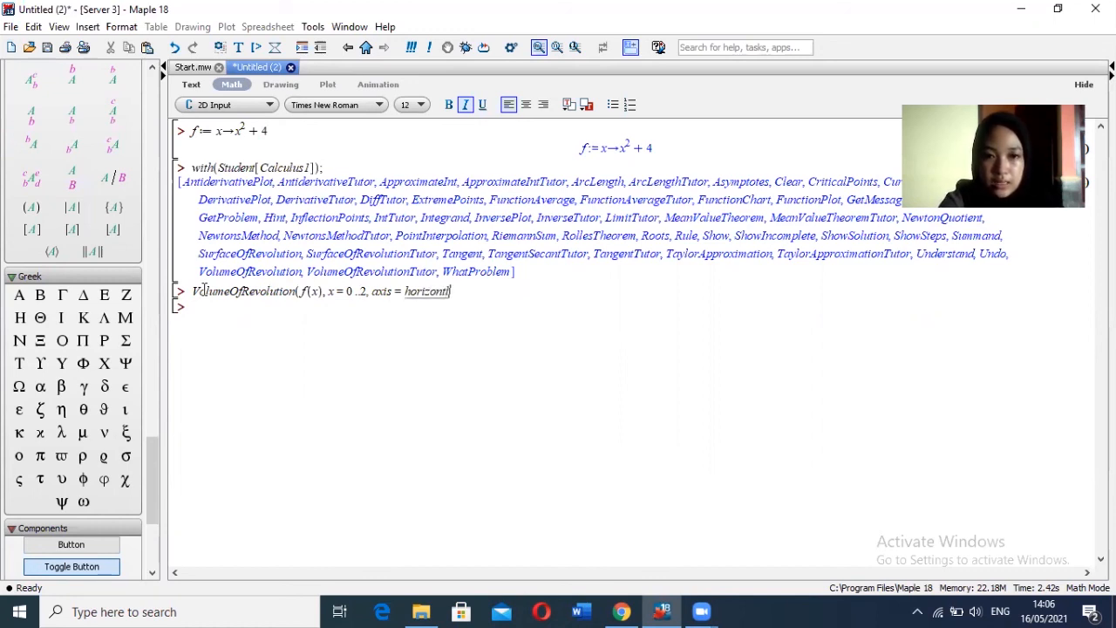
key(BackSpace)
text(al)
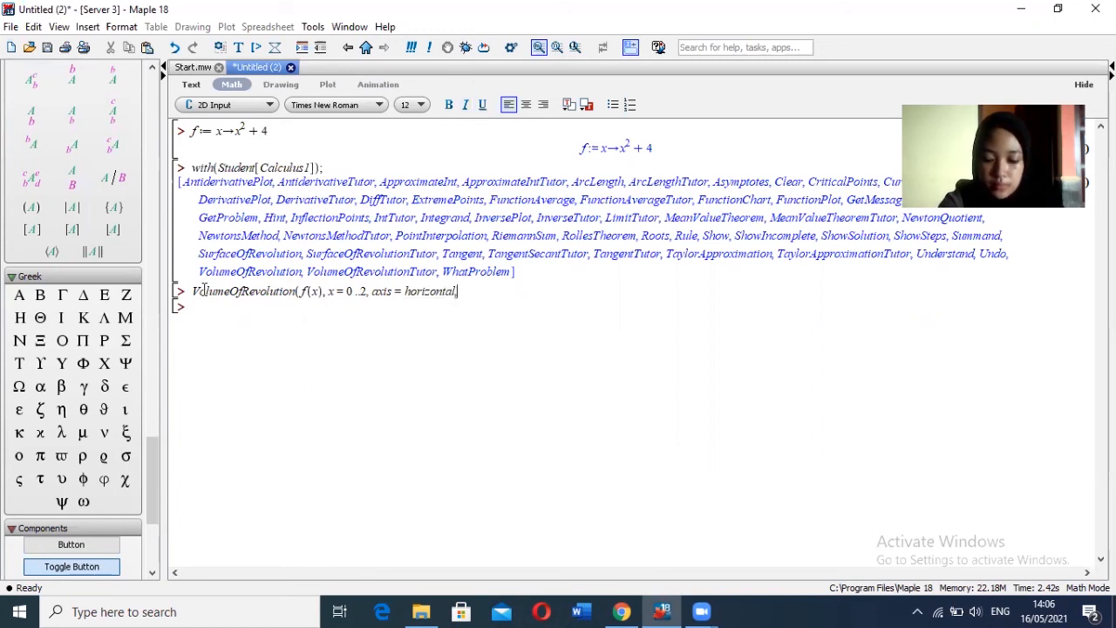
text(, out)
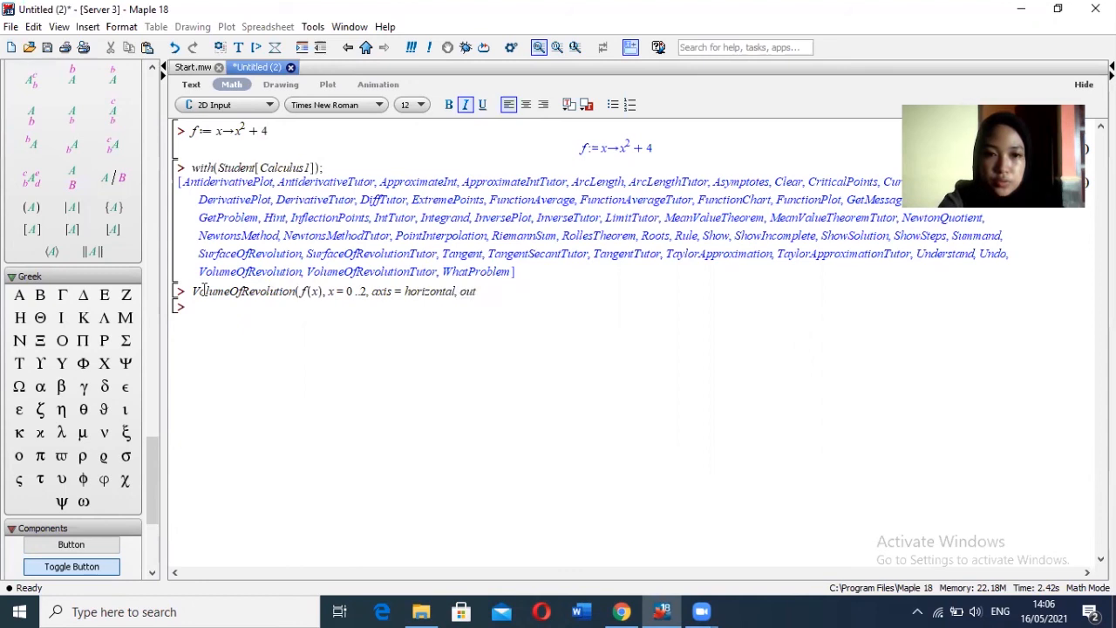
text(put = plot))
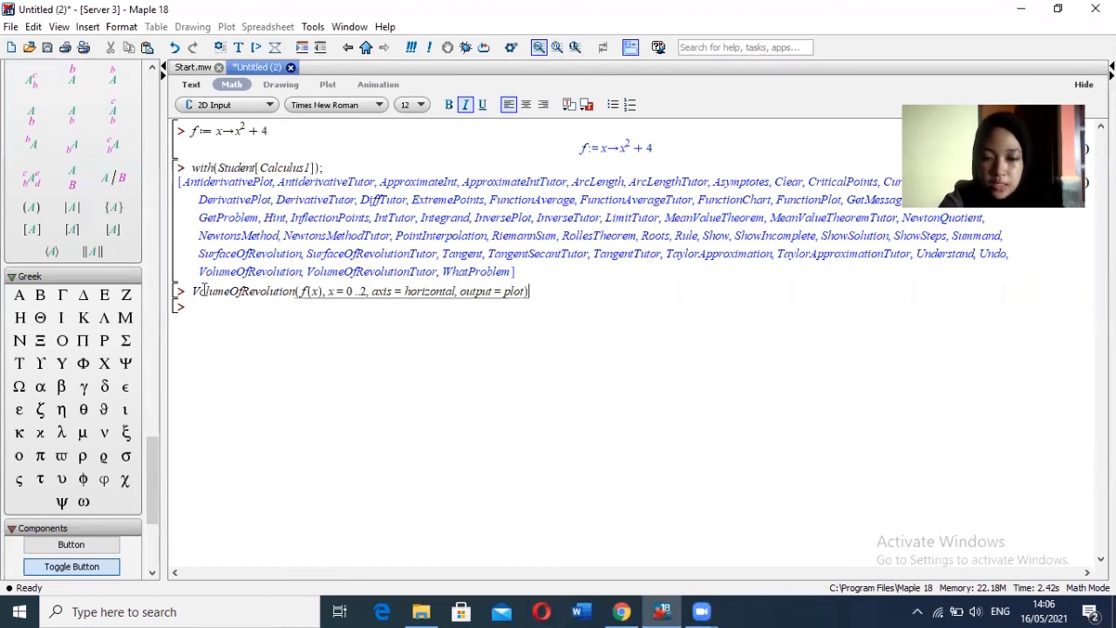
text(;)
key(Return)
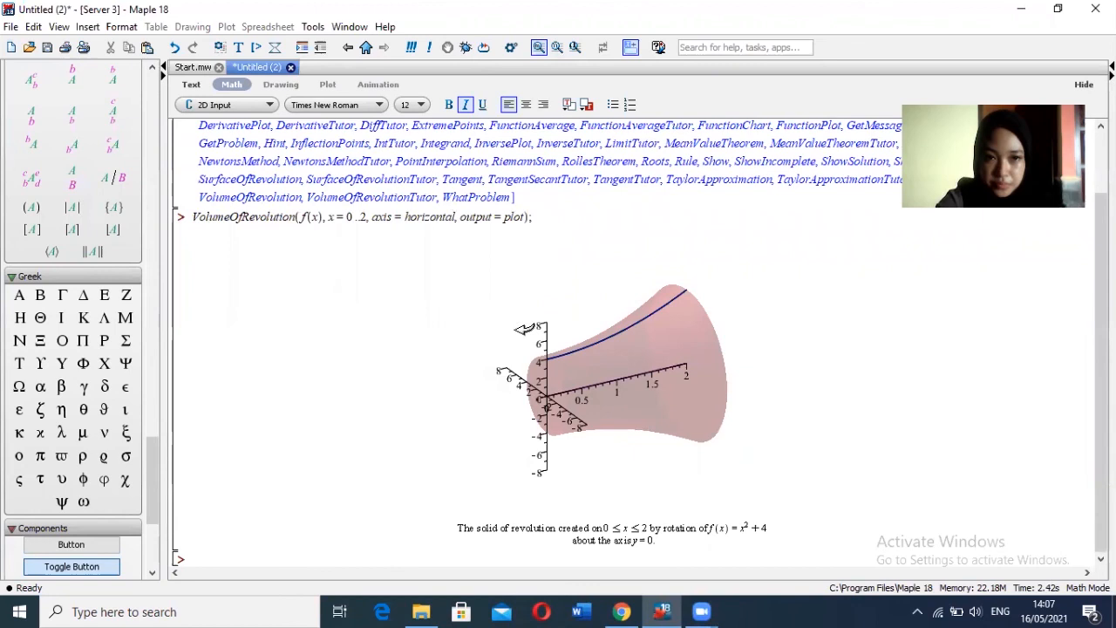
click(590, 349)
drag(590, 349, 889, 526)
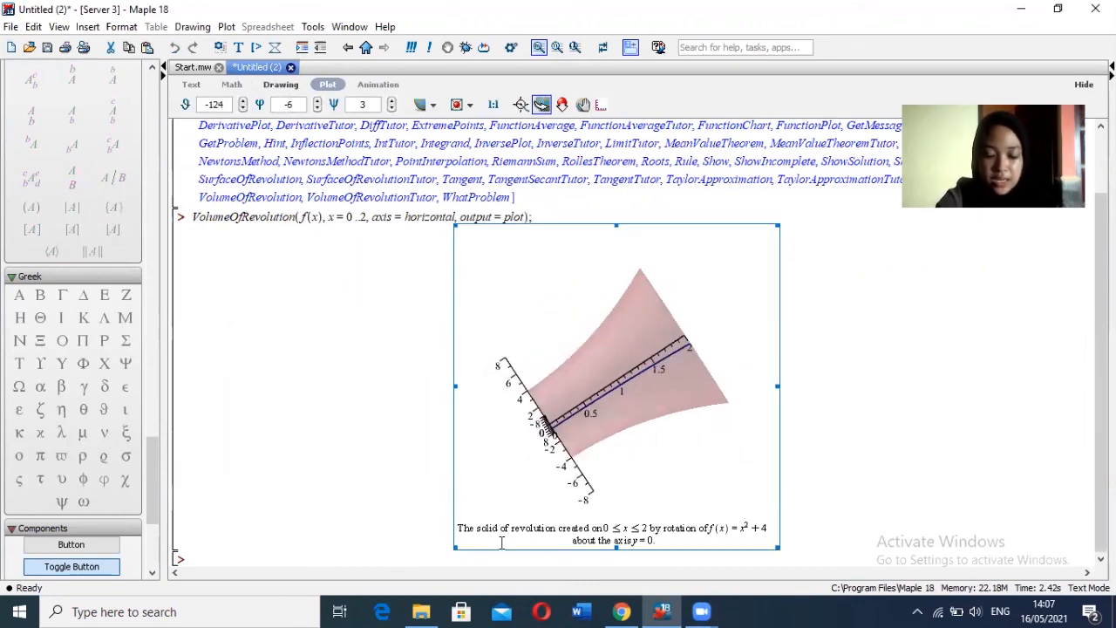
- Define vol := int(π·f(x)^2, x = 0..2); on the empty line below the solid's plot and execute it
click(204, 563)
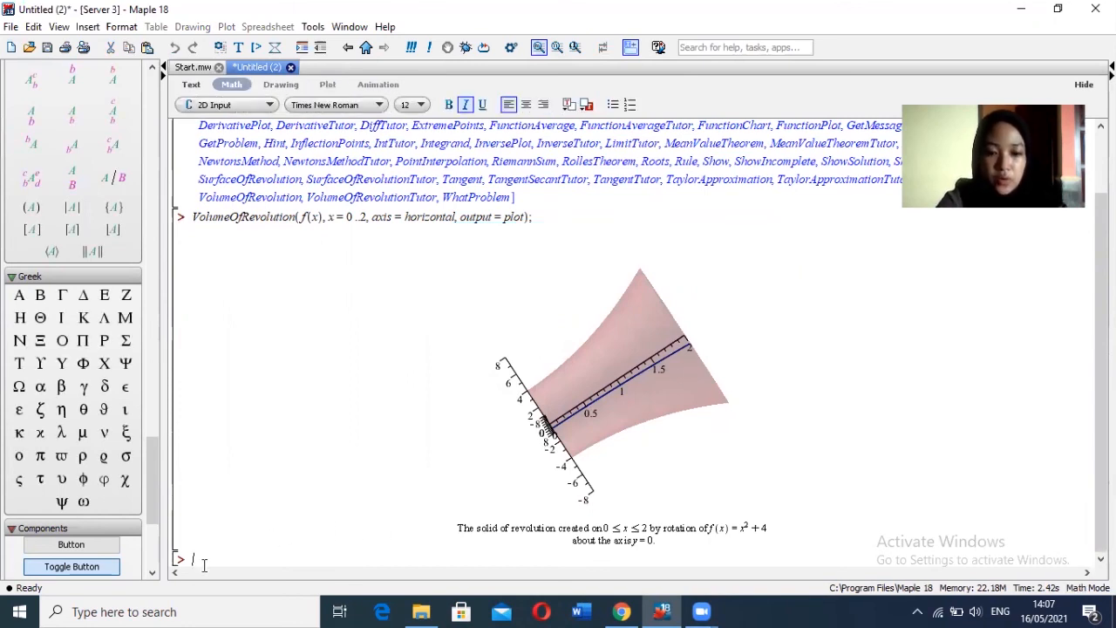
text(V)
key(BackSpace)
key(BackSpace)
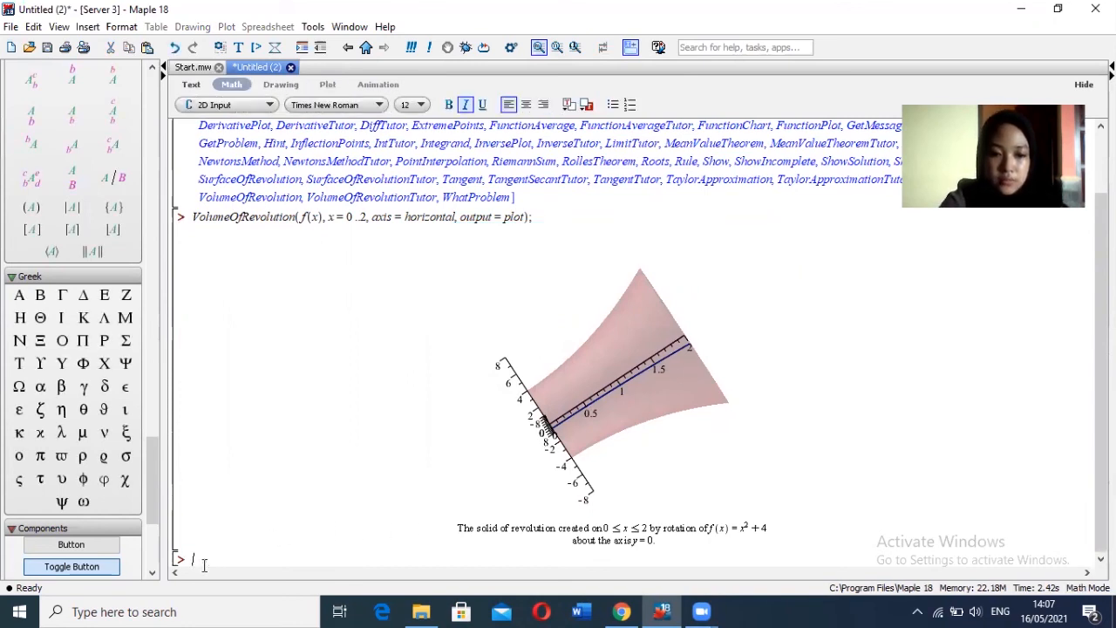
text(vol )
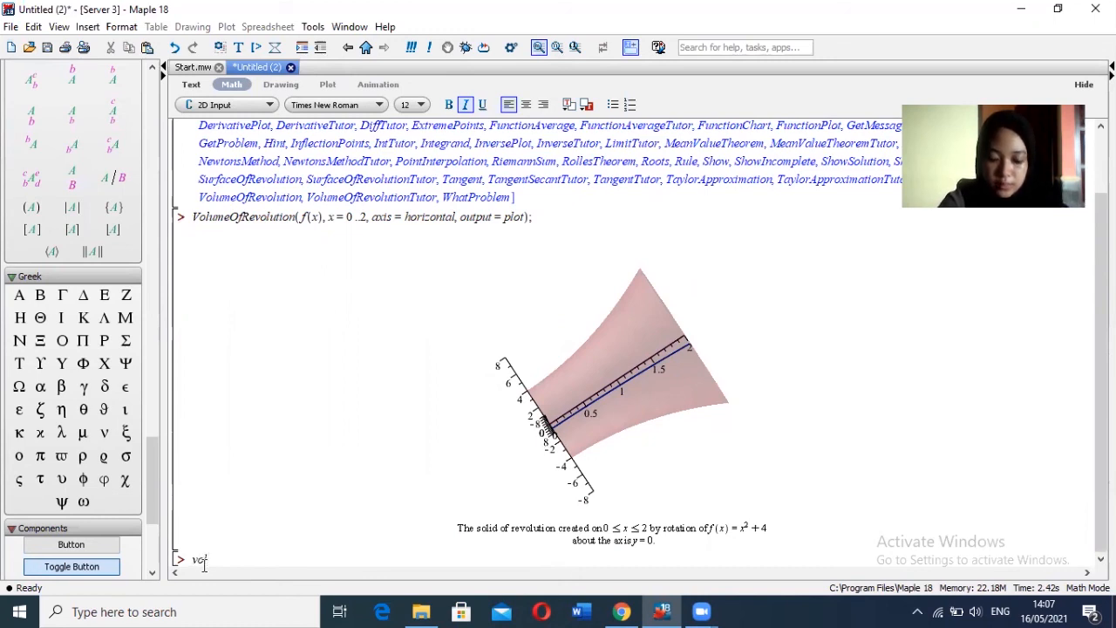
text(:= )
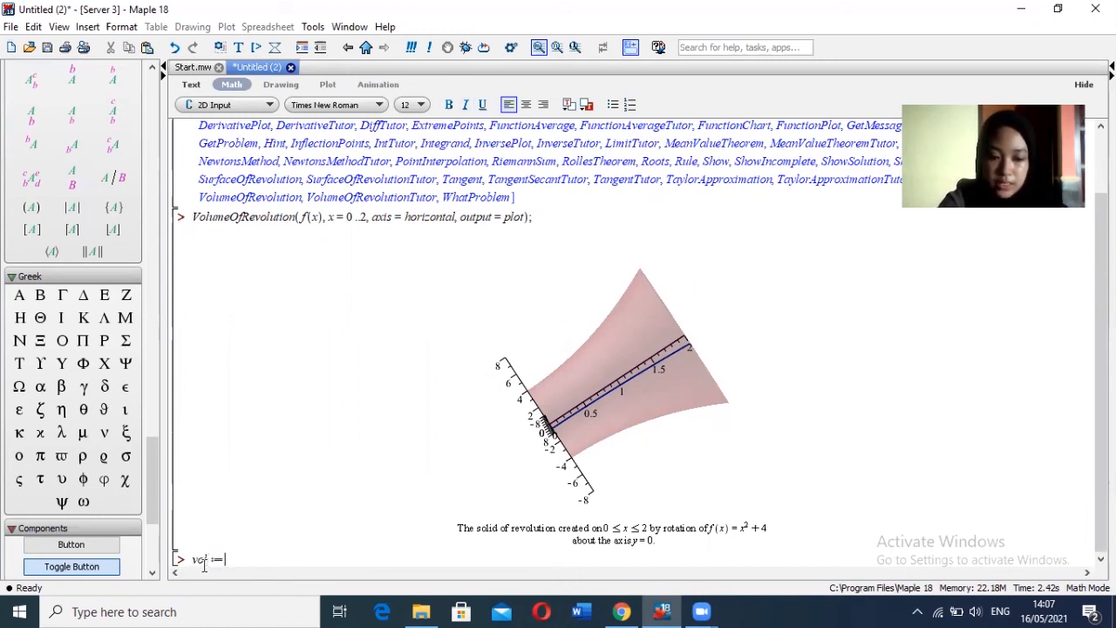
text(int()
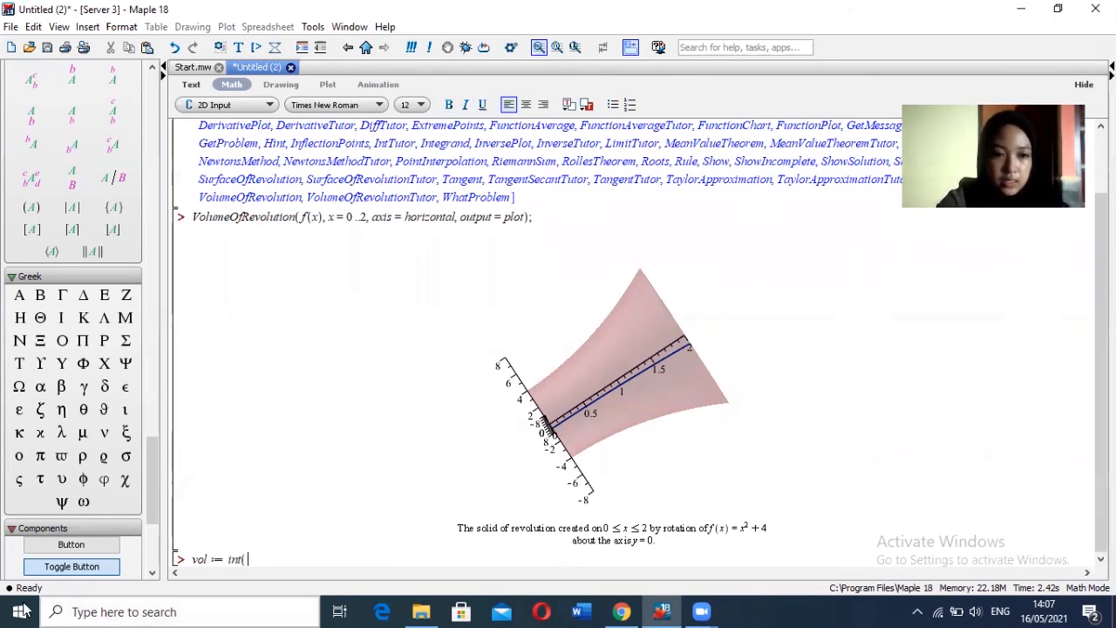
click(40, 456)
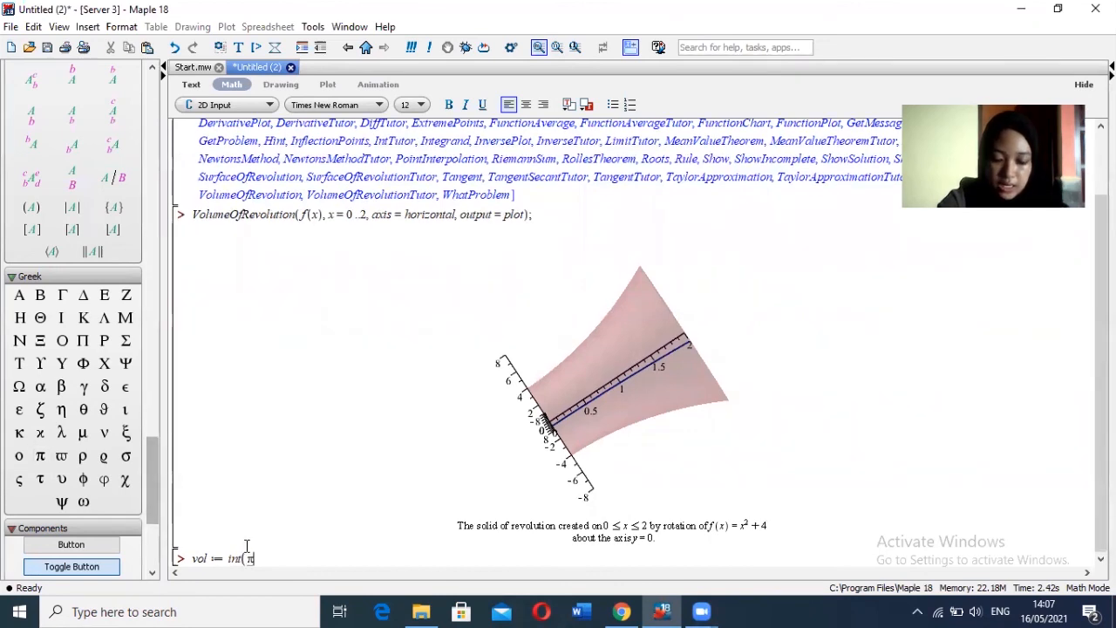
text(*f()
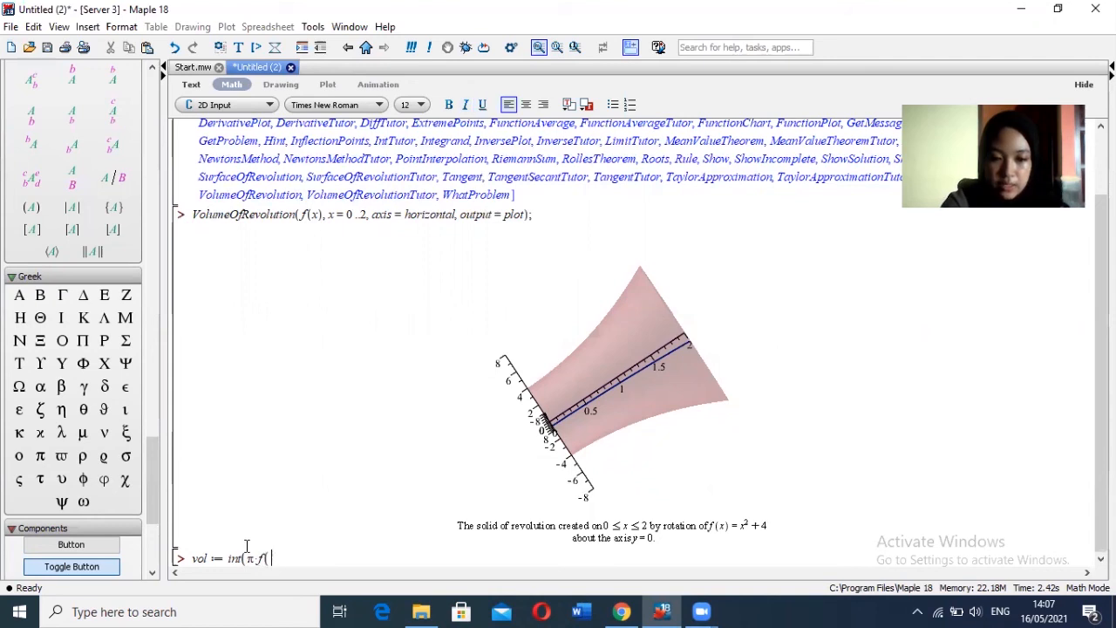
text(x)^2)
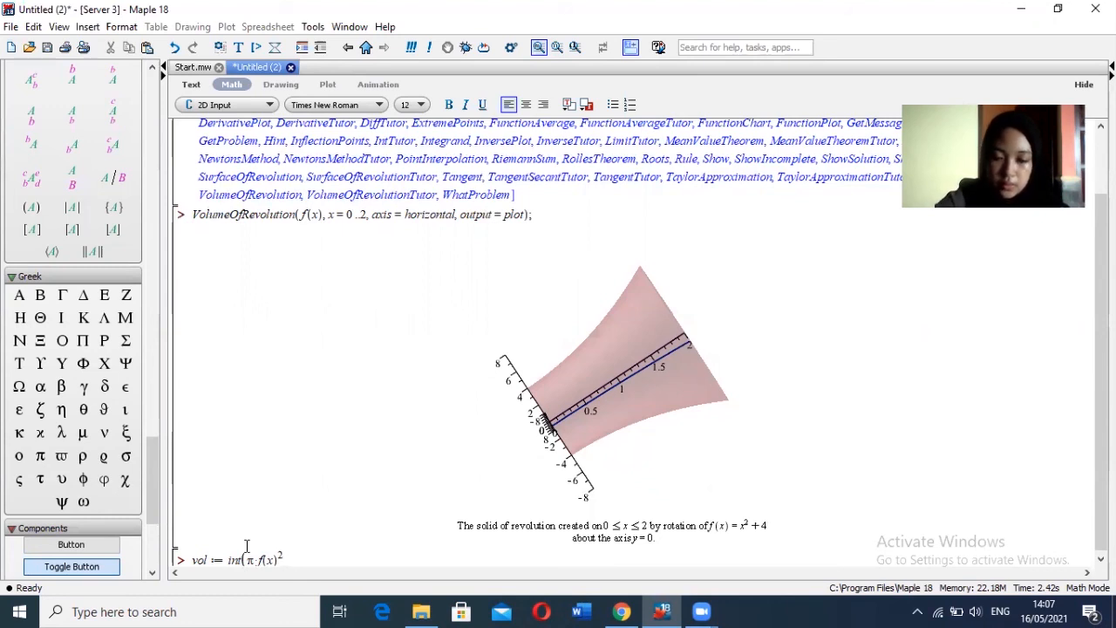
text(, x = 0 .)
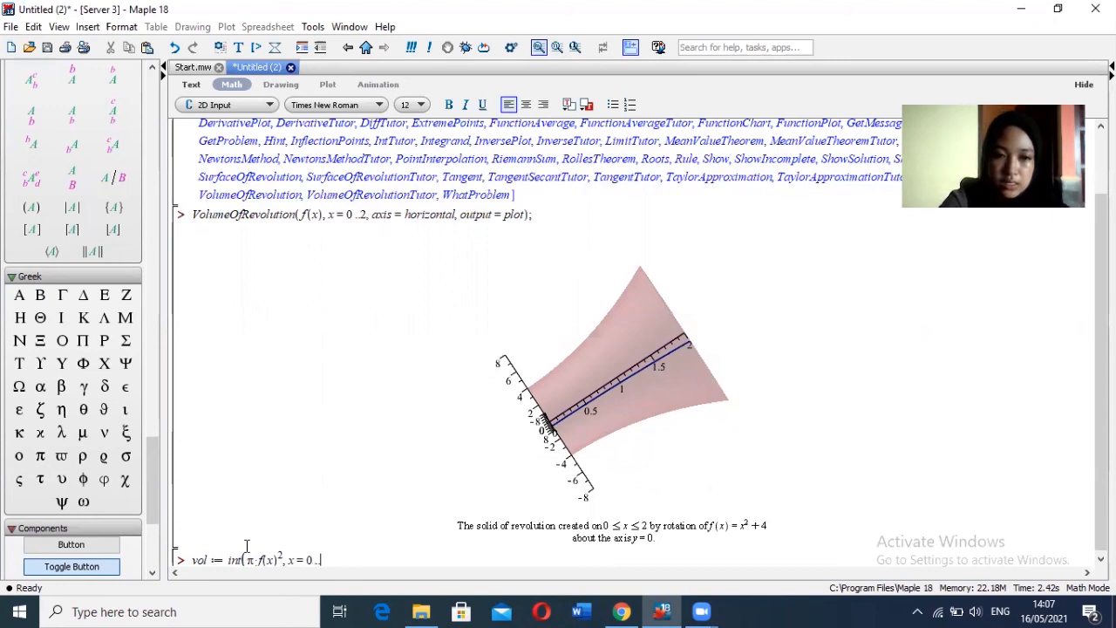
text(.2);)
key(Return)
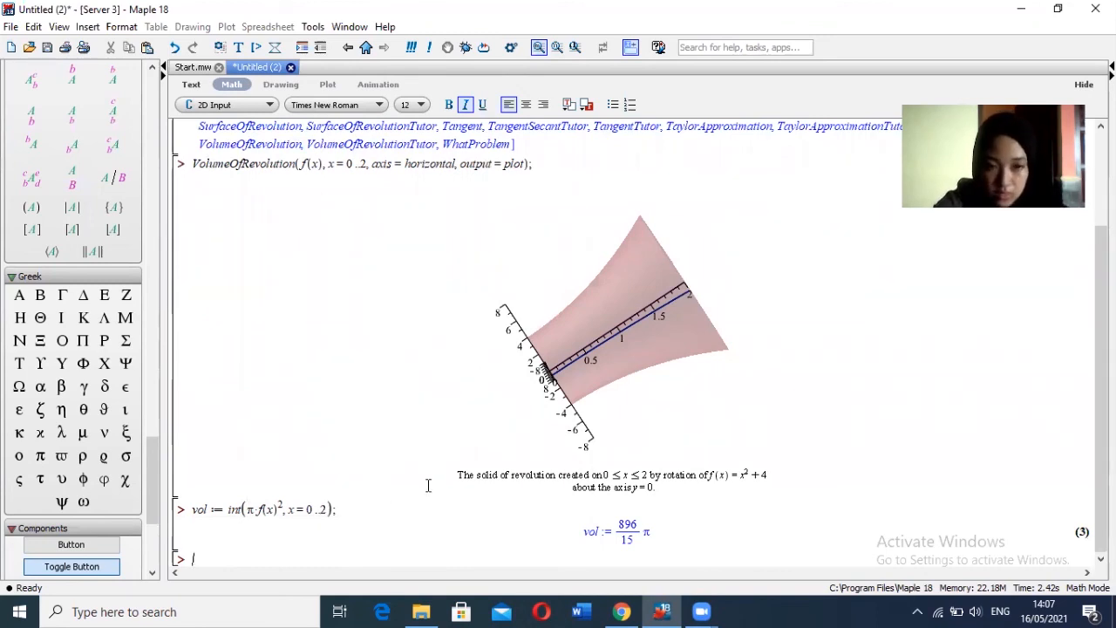
- Copy the VolumeOfRevolution command to the empty line below the vol result, change its output to value, and execute it
click(534, 164)
drag(534, 164, 194, 164)
key(ctrl+c)
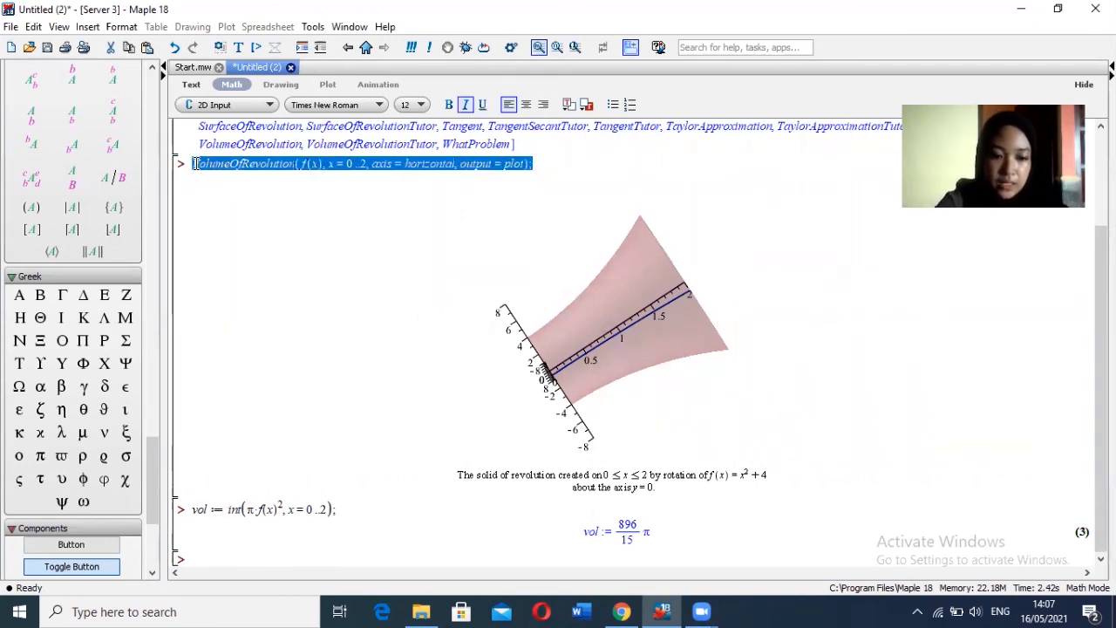
click(216, 560)
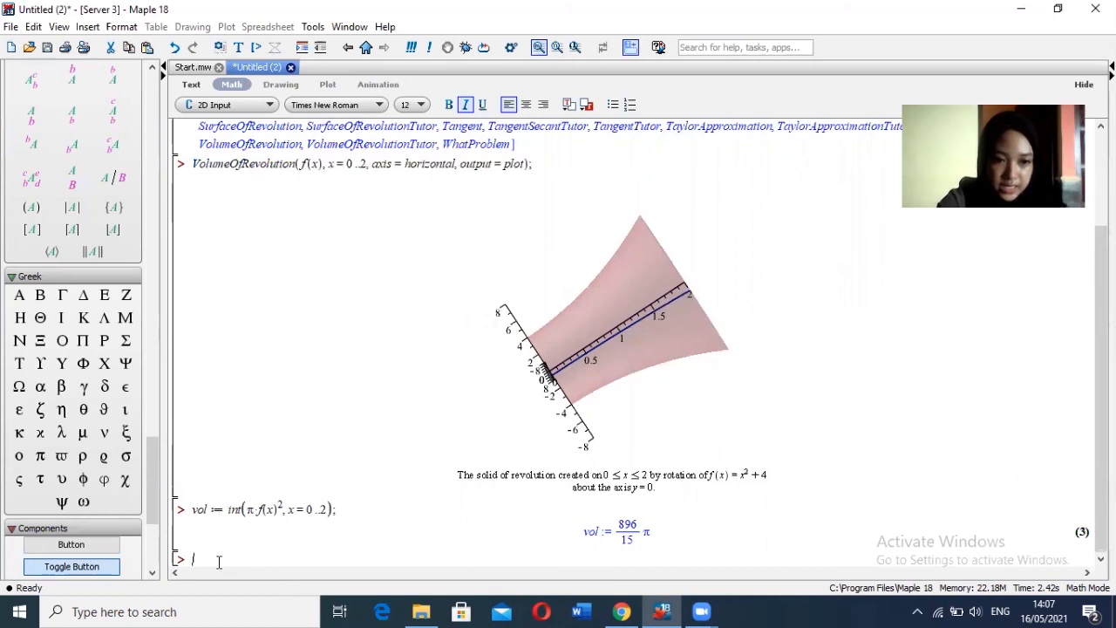
key(ctrl+v)
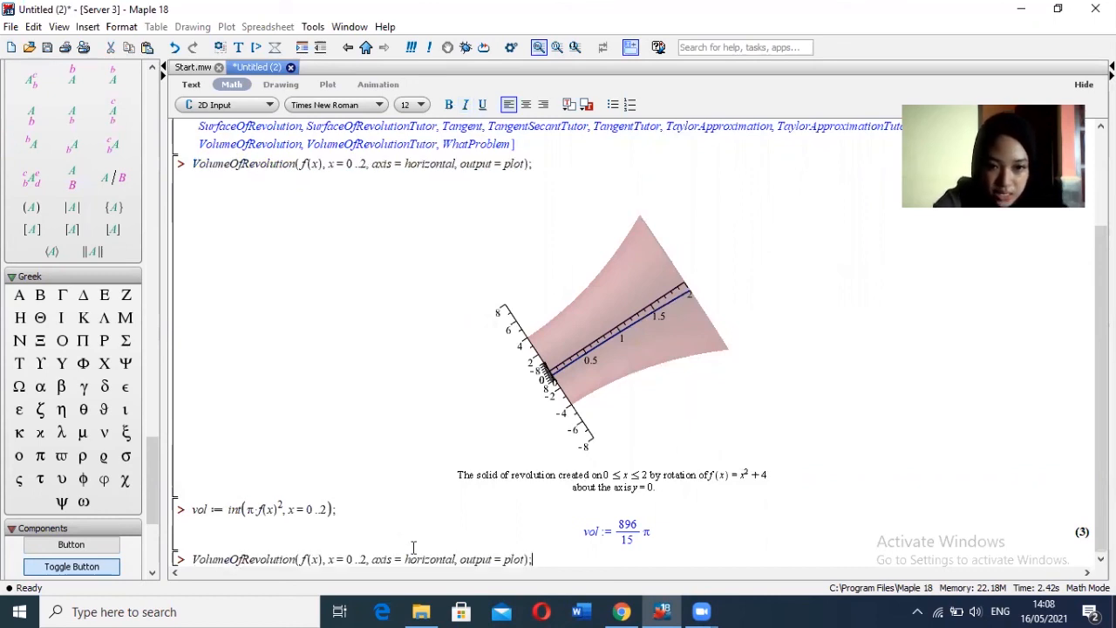
double_click(517, 560)
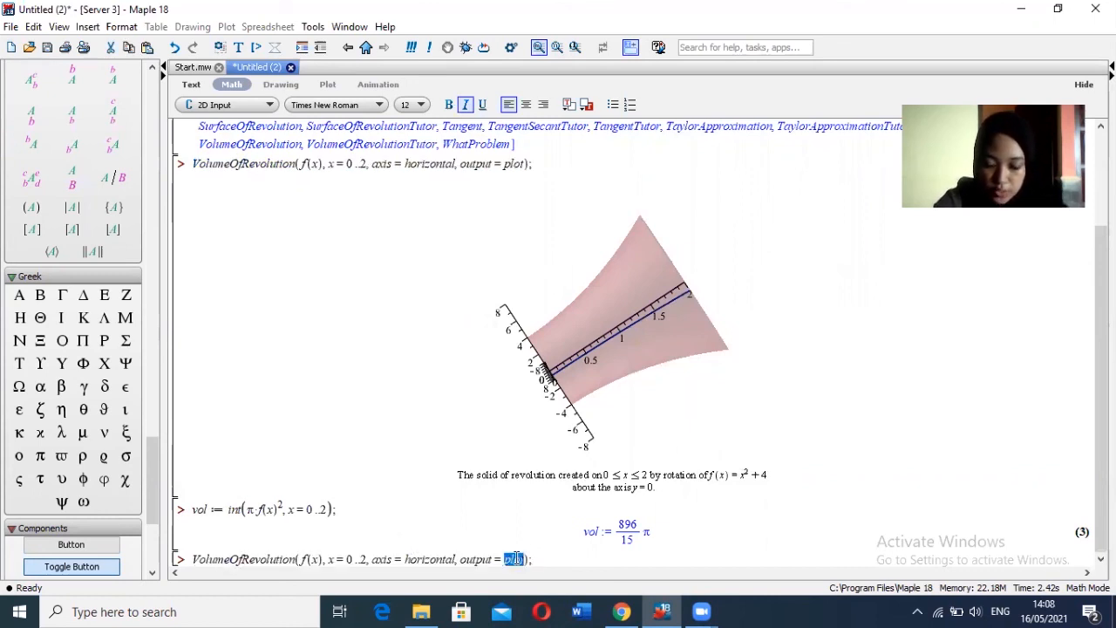
text(value)
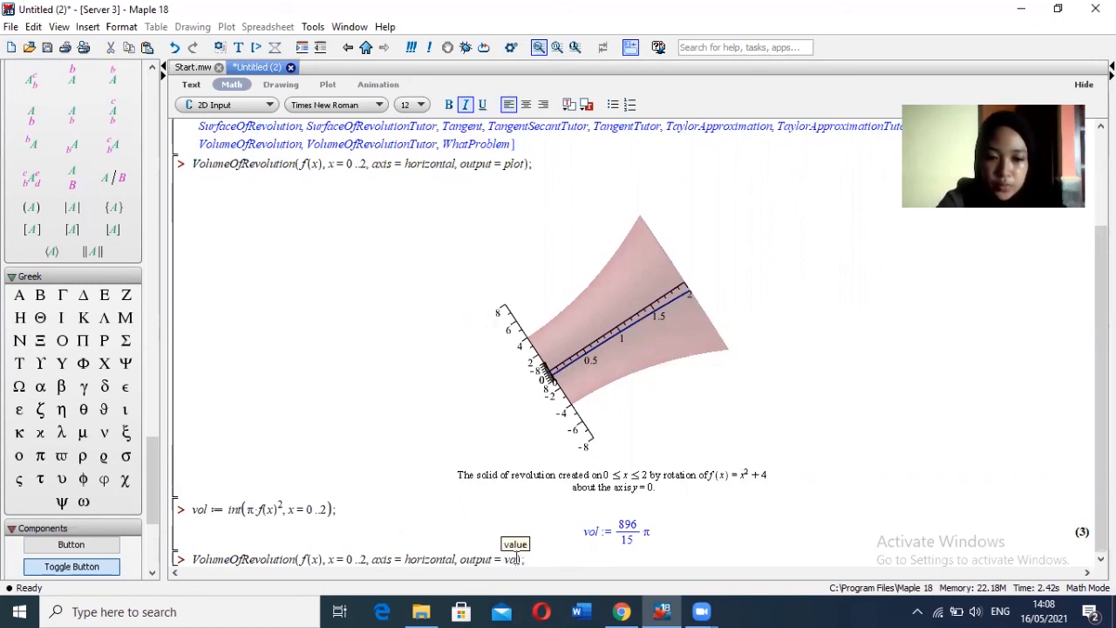
key(Return)
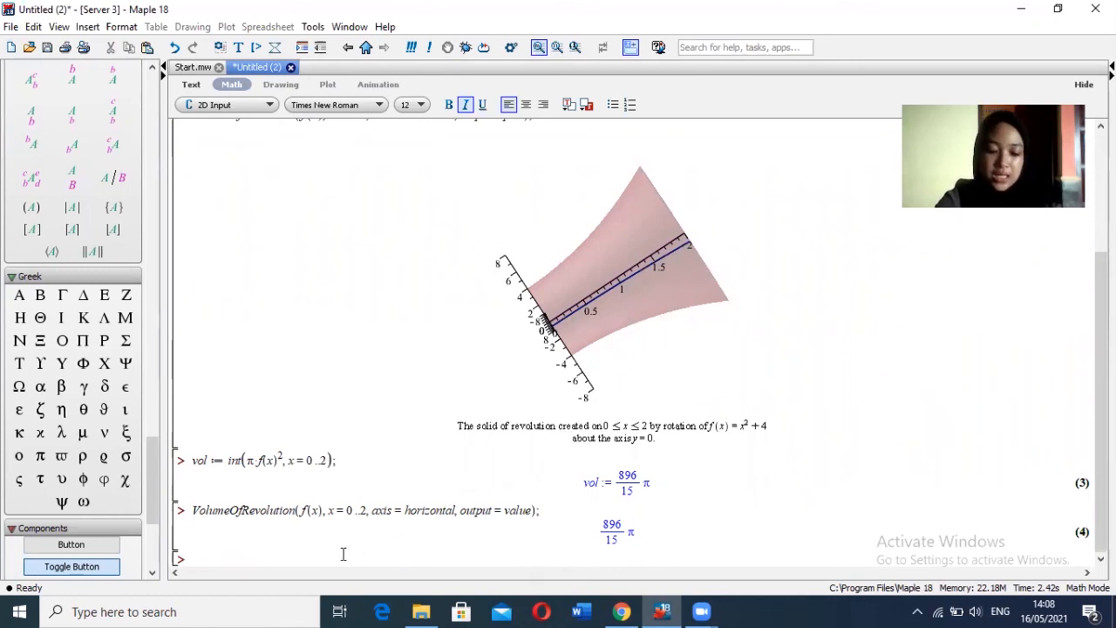
- Paste the copied VolumeOfRevolution command on the last empty line, change its output to integral, and execute it
key(ctrl+v)
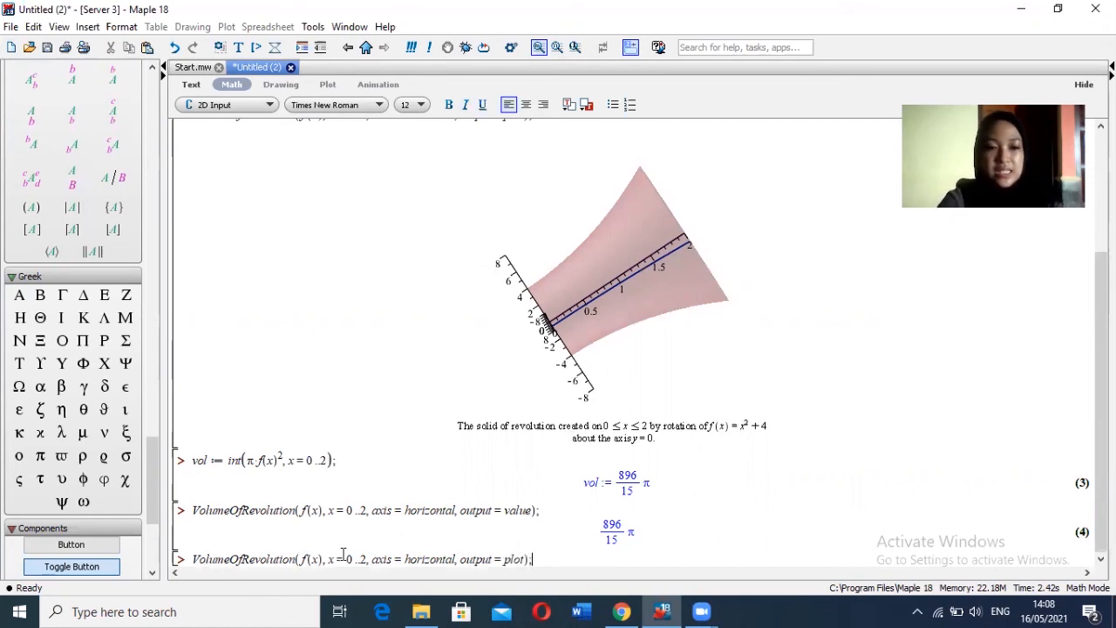
double_click(515, 559)
text(integral)
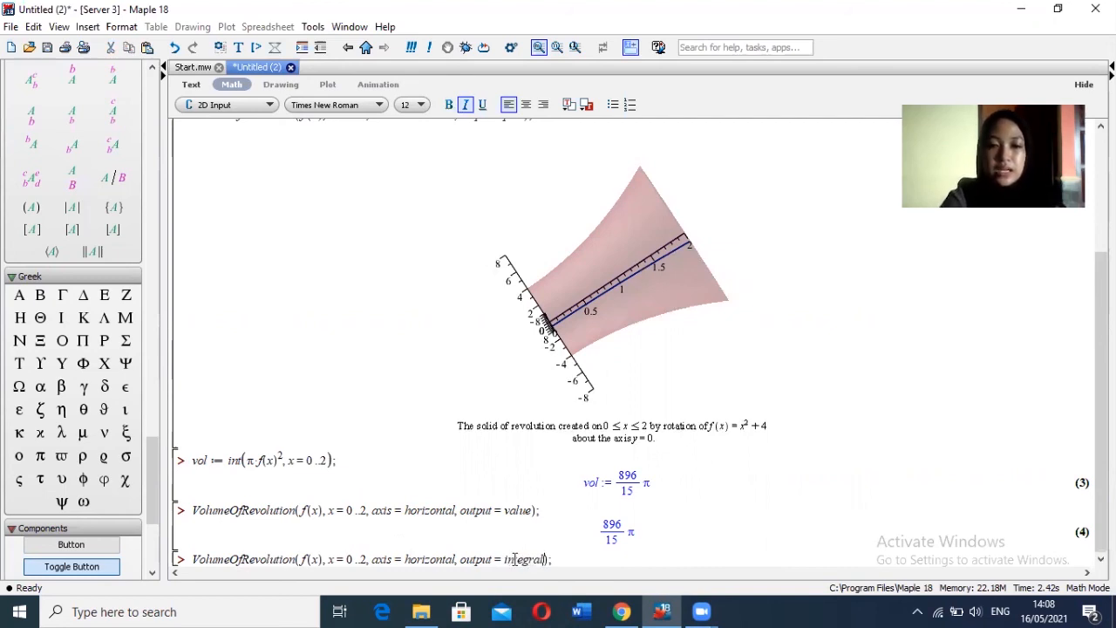
click(589, 560)
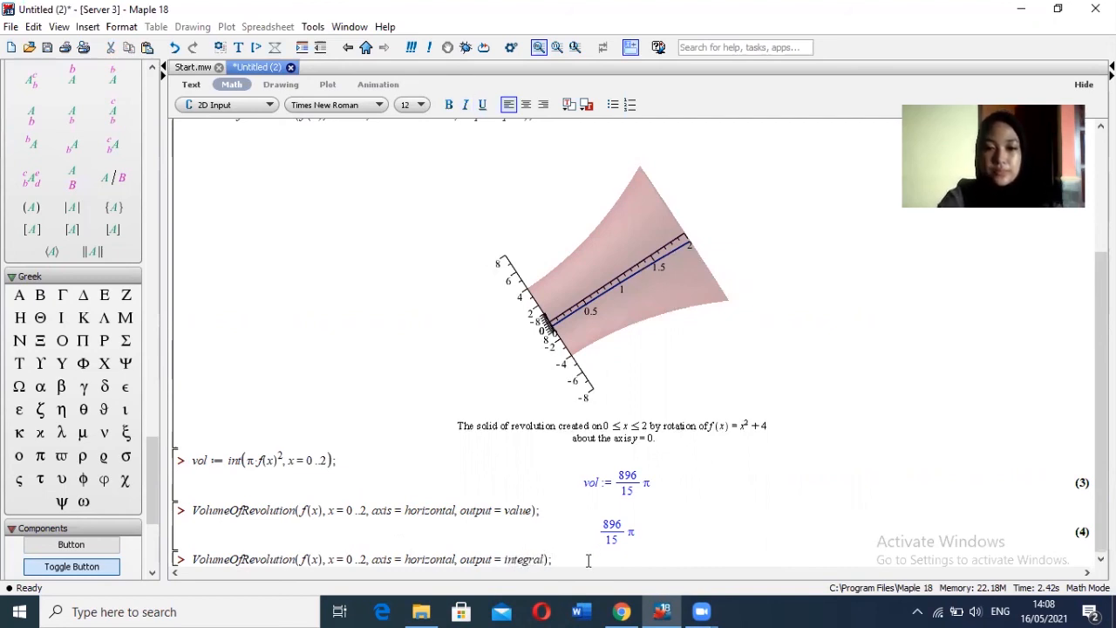
key(Return)
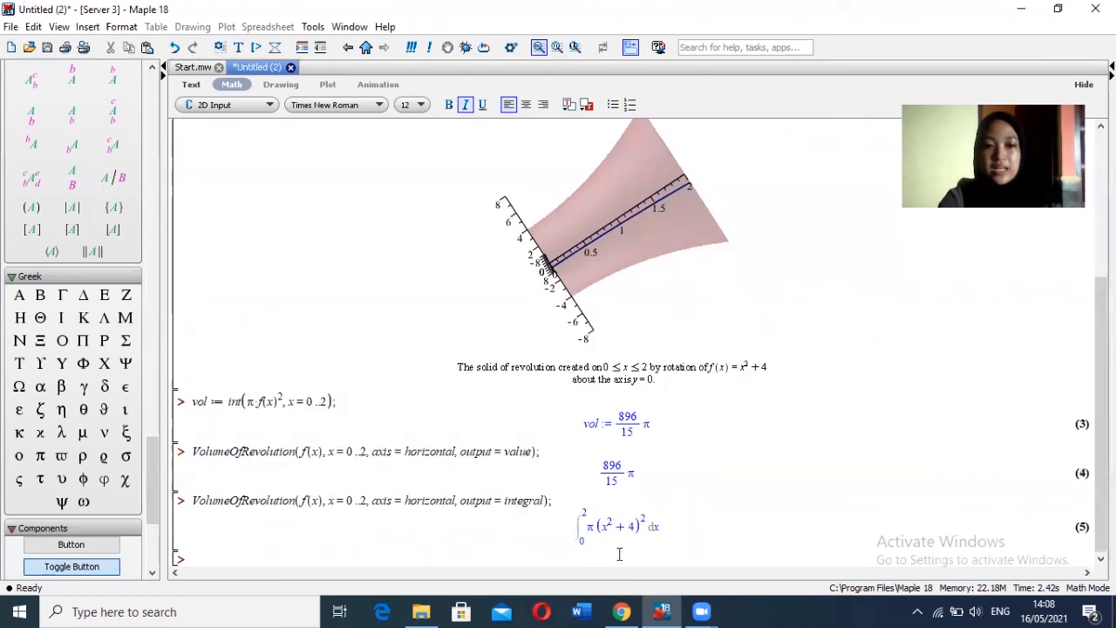